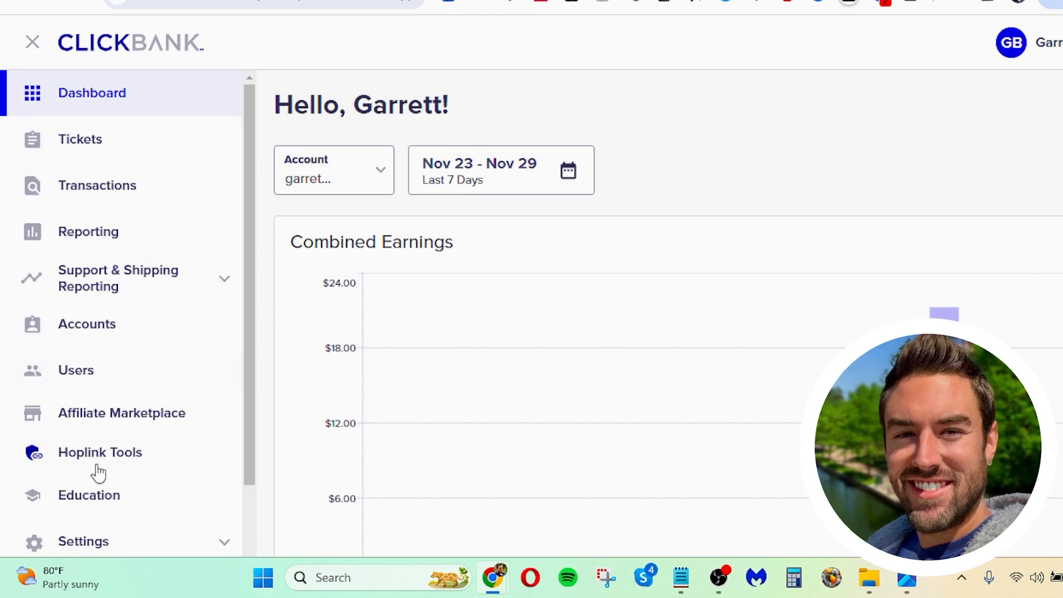
Step: Open the Affiliate Marketplace and browse the offers in the Health & Fitness category
{"action": "left_click", "coordinate": [127, 424]}
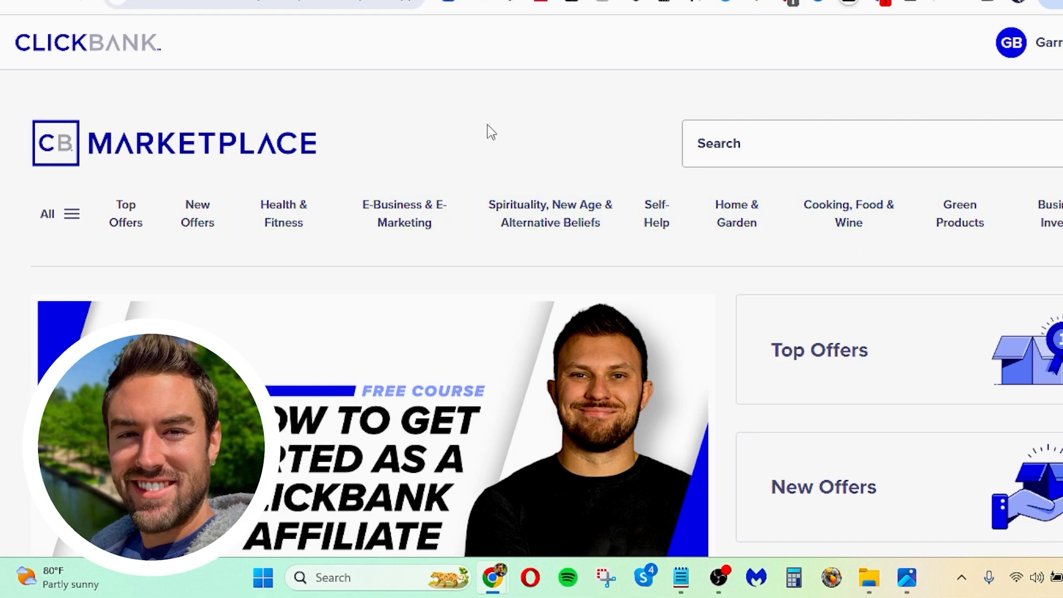
{"action": "left_click", "coordinate": [288, 217]}
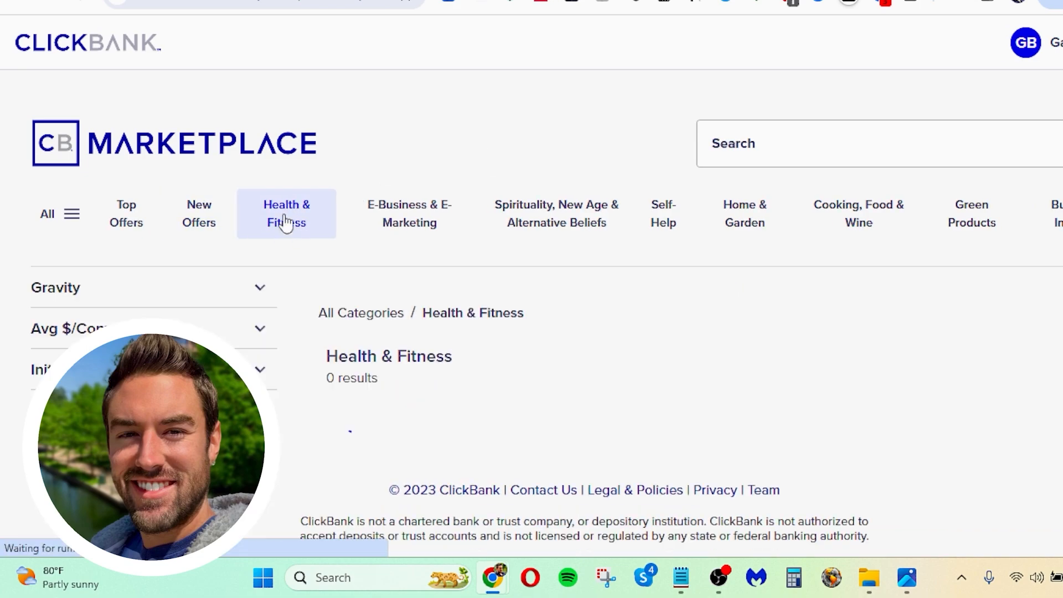
{"action": "scroll", "coordinate": [416, 305], "scroll_direction": "down", "scroll_amount": 8}
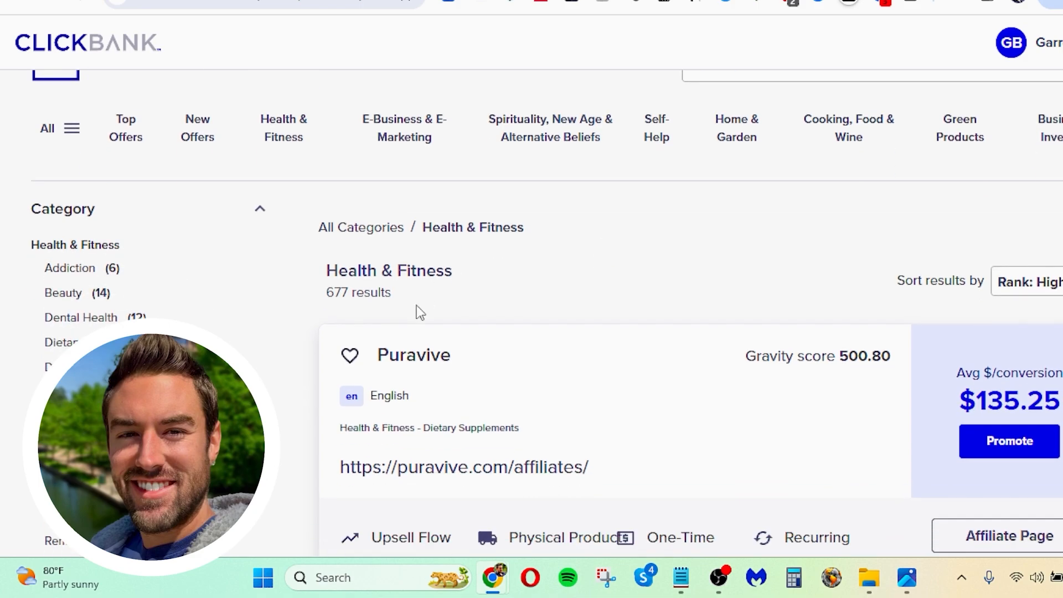
{"action": "scroll", "coordinate": [476, 318], "scroll_direction": "down", "scroll_amount": 10}
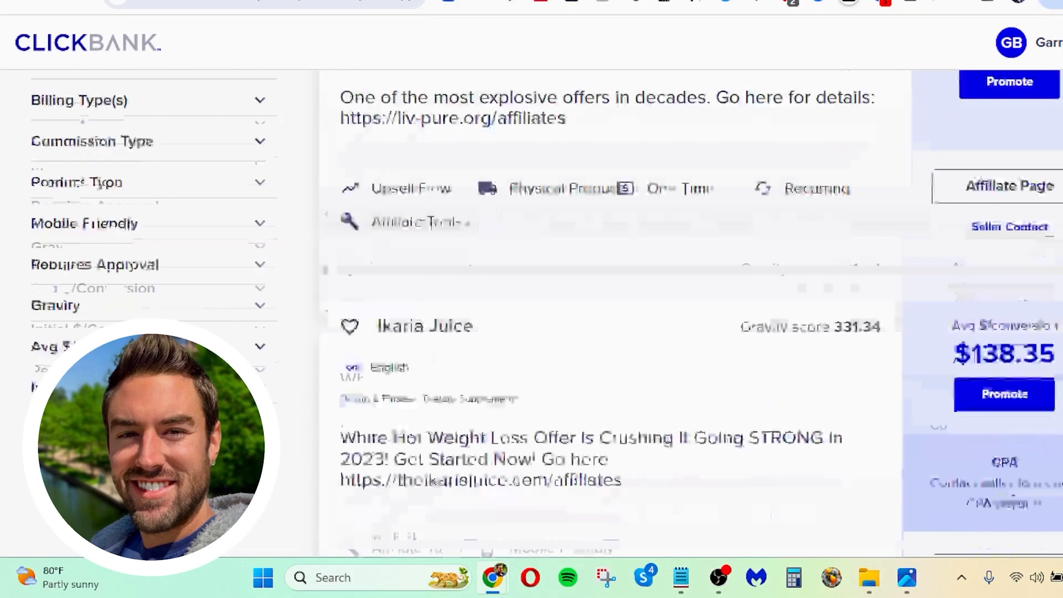
{"action": "scroll", "coordinate": [581, 339], "scroll_direction": "up", "scroll_amount": 15}
{"action": "scroll", "coordinate": [581, 339], "scroll_direction": "up", "scroll_amount": 2}
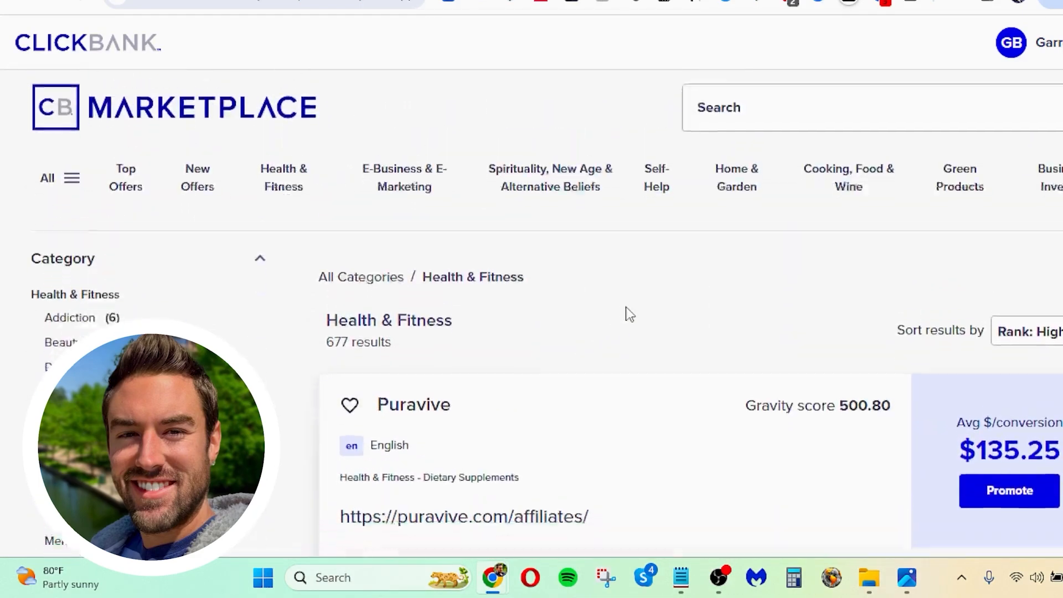
{"action": "scroll", "coordinate": [628, 313], "scroll_direction": "down", "scroll_amount": 3}
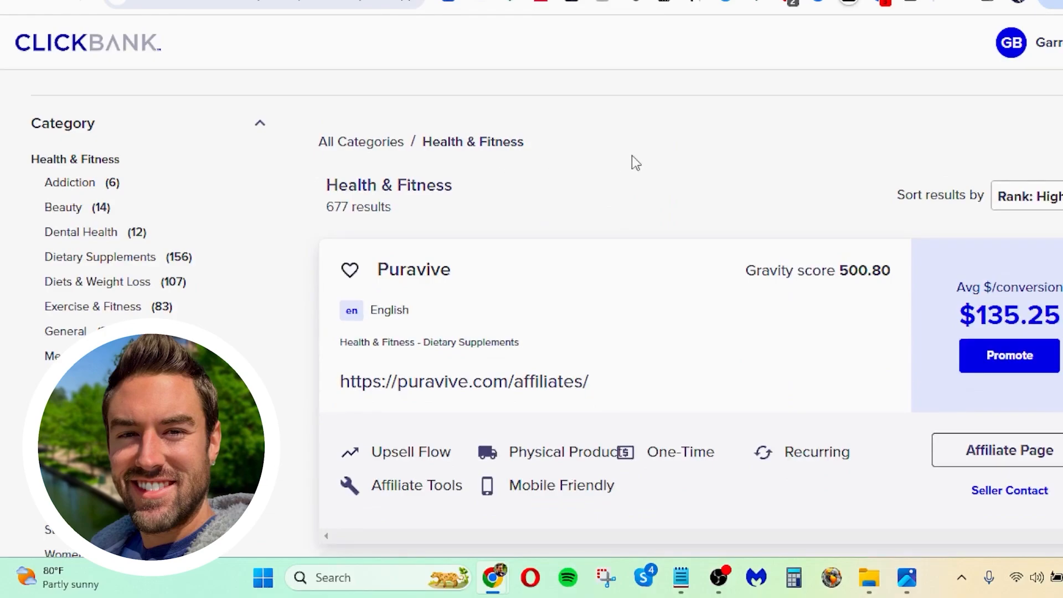
Step: Sort the Health & Fitness offers by Gravity: High-Low
{"action": "left_click", "coordinate": [1050, 198]}
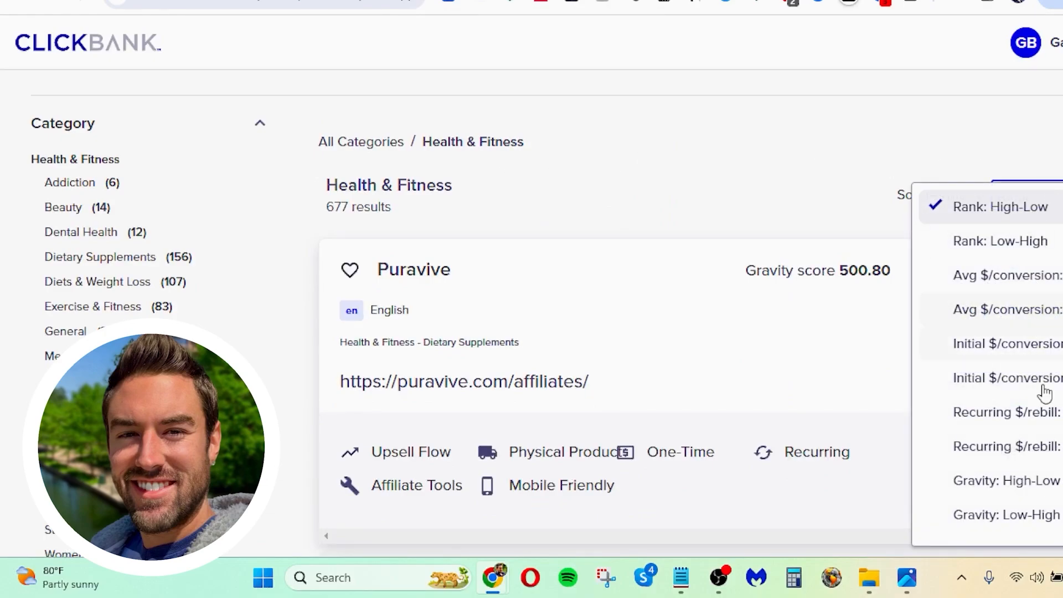
{"action": "left_click", "coordinate": [1002, 481]}
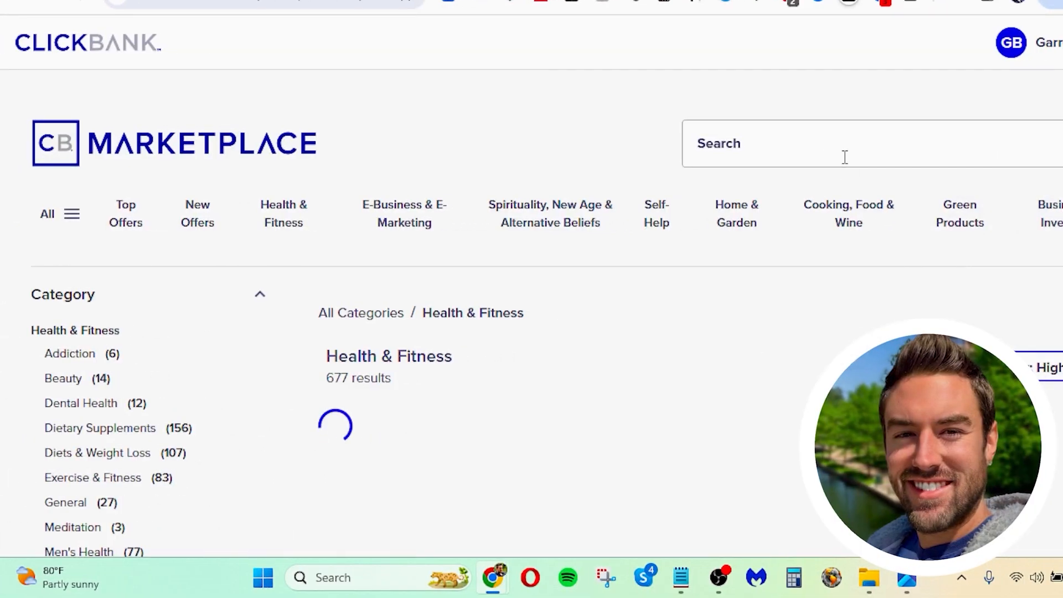
{"action": "scroll", "coordinate": [620, 239], "scroll_direction": "down", "scroll_amount": 3}
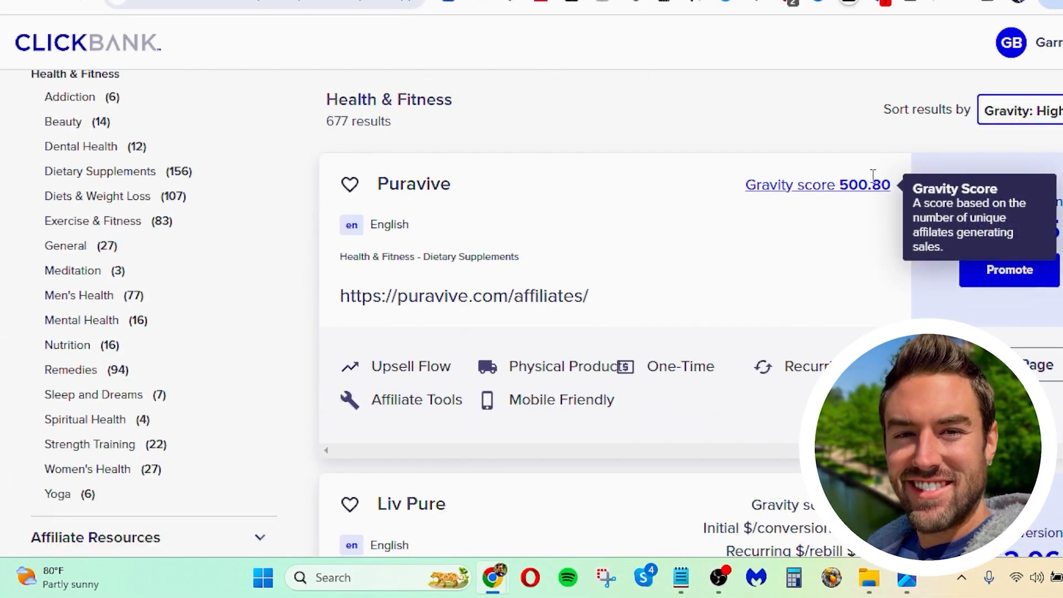
Step: Examine the Puravive offer's gravity score, average earnings per conversion and their definitions, and compare it with the neighbouring Liv Pure offer
{"action": "scroll", "coordinate": [782, 247], "scroll_direction": "down", "scroll_amount": 4}
{"action": "scroll", "coordinate": [702, 216], "scroll_direction": "up", "scroll_amount": 5}
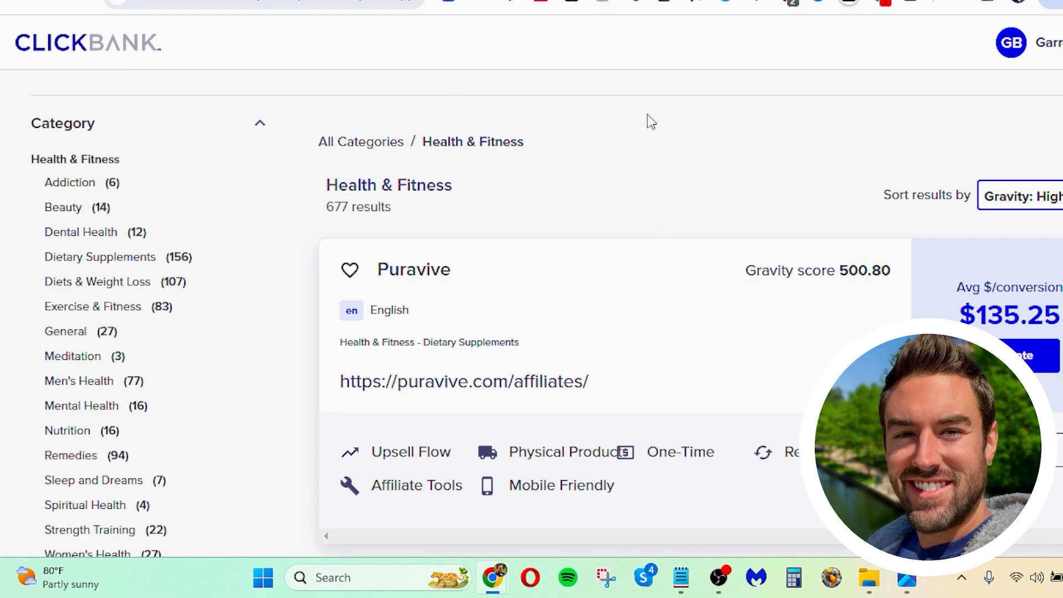
{"action": "scroll", "coordinate": [651, 122], "scroll_direction": "down", "scroll_amount": 1}
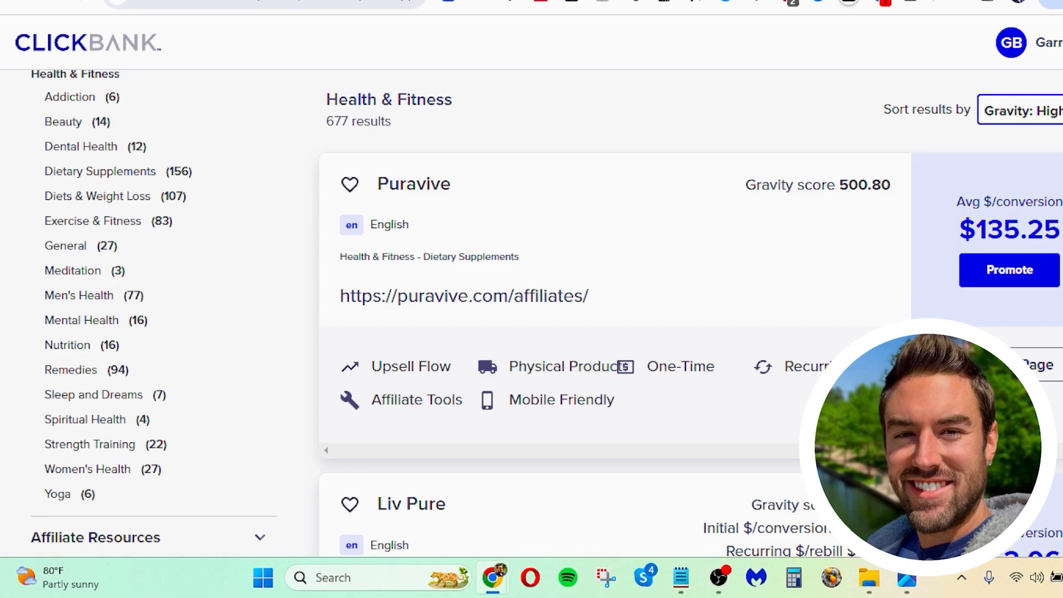
{"action": "scroll", "coordinate": [999, 247], "scroll_direction": "down", "scroll_amount": 1}
{"action": "scroll", "coordinate": [999, 247], "scroll_direction": "up", "scroll_amount": 1}
{"action": "mouse_move", "coordinate": [883, 184]}
{"action": "mouse_move", "coordinate": [1045, 194]}
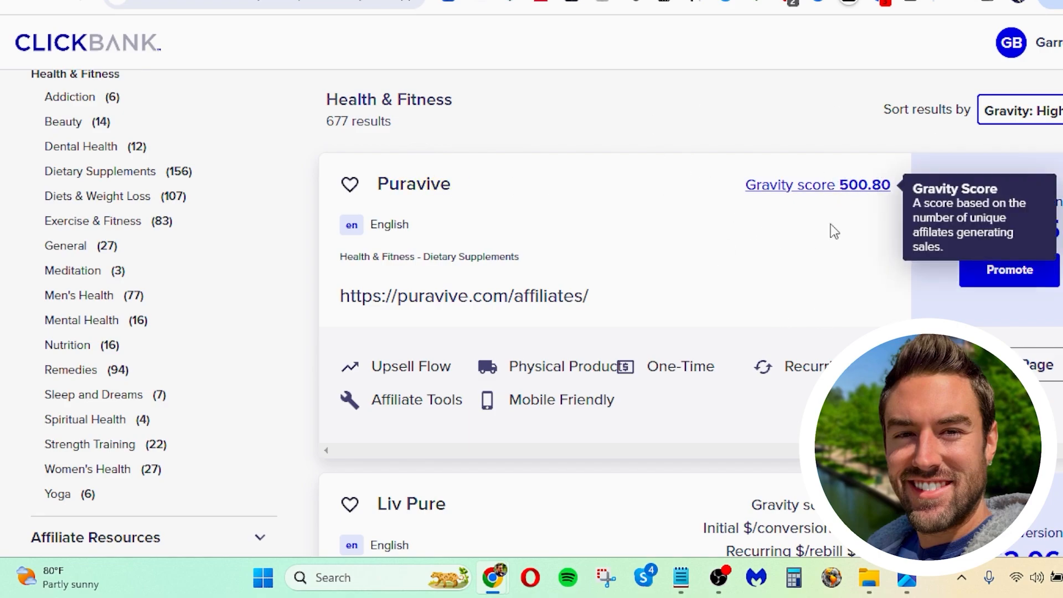
{"action": "mouse_move", "coordinate": [1025, 232]}
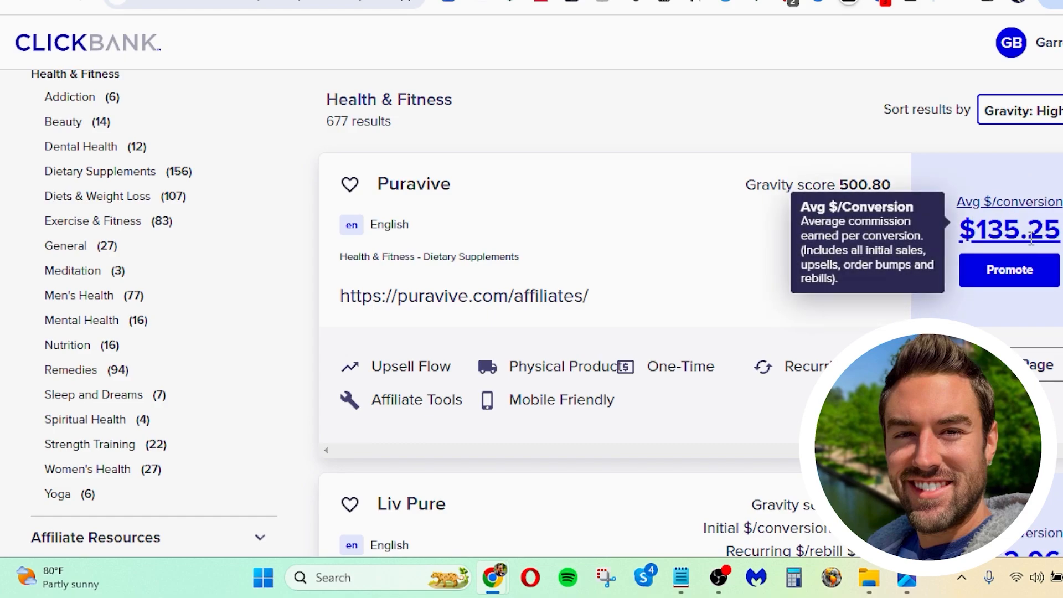
{"action": "scroll", "coordinate": [680, 84], "scroll_direction": "down", "scroll_amount": 2}
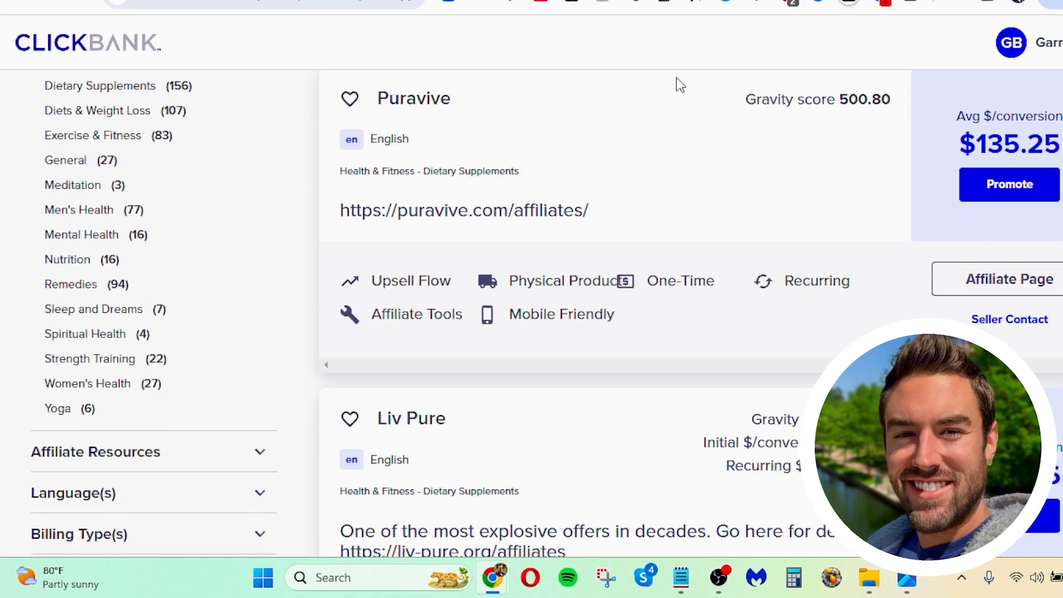
{"action": "scroll", "coordinate": [678, 165], "scroll_direction": "up", "scroll_amount": 2}
{"action": "scroll", "coordinate": [566, 162], "scroll_direction": "down", "scroll_amount": 4}
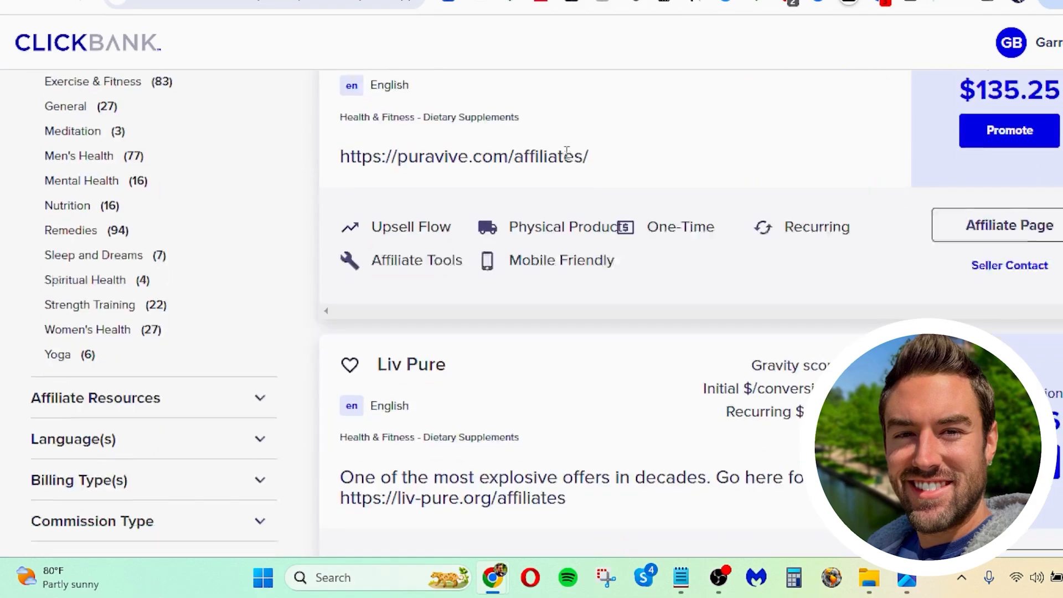
Step: Create a HopLink for promoting the Puravive offer with the preselected affiliate nickname and no tracking ID
{"action": "scroll", "coordinate": [936, 155], "scroll_direction": "up", "scroll_amount": 2}
{"action": "left_click", "coordinate": [1027, 187]}
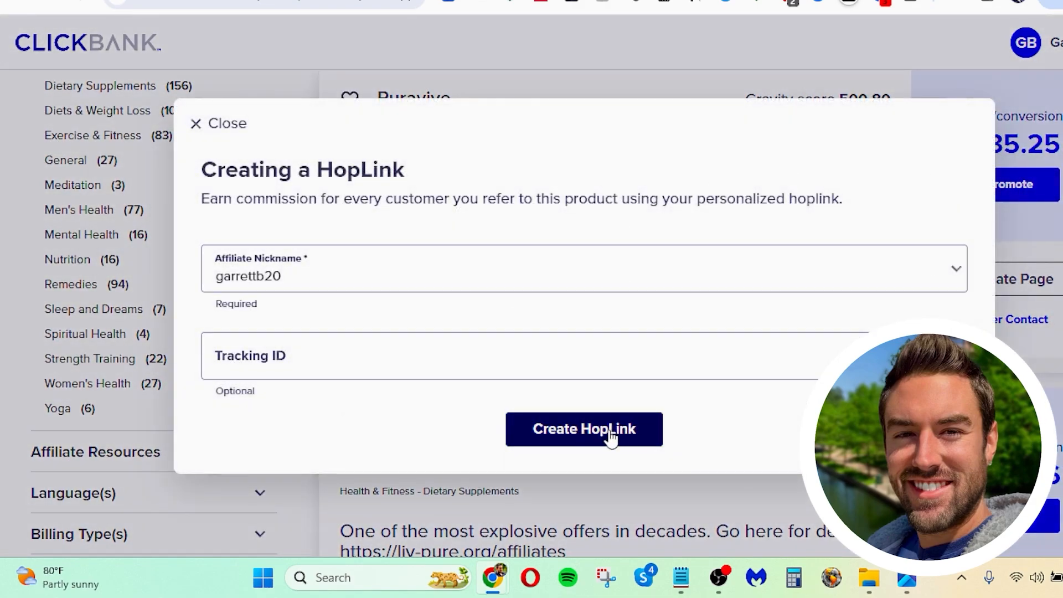
{"action": "left_click", "coordinate": [593, 438]}
{"action": "left_click", "coordinate": [454, 472]}
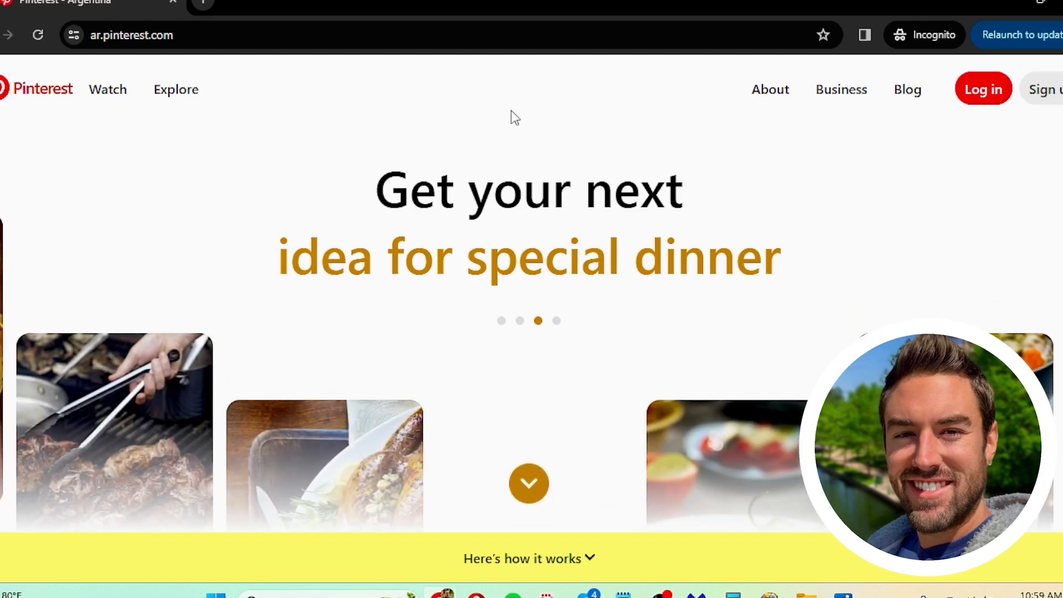
Step: Switch to Pinterest and sign up for a free business account
{"action": "left_click", "coordinate": [1055, 93]}
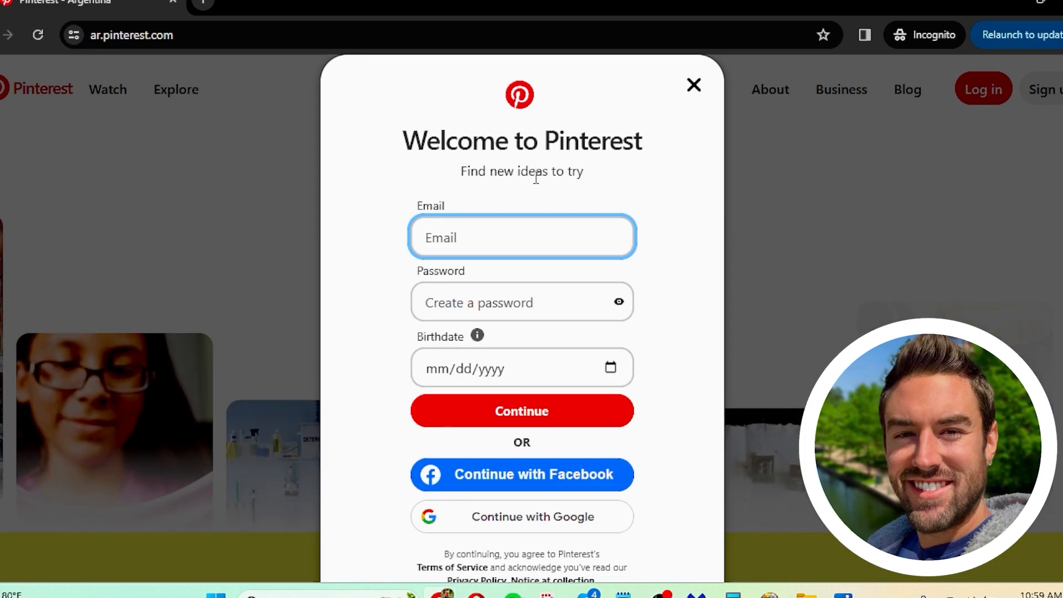
{"action": "scroll", "coordinate": [540, 165], "scroll_direction": "down", "scroll_amount": 2}
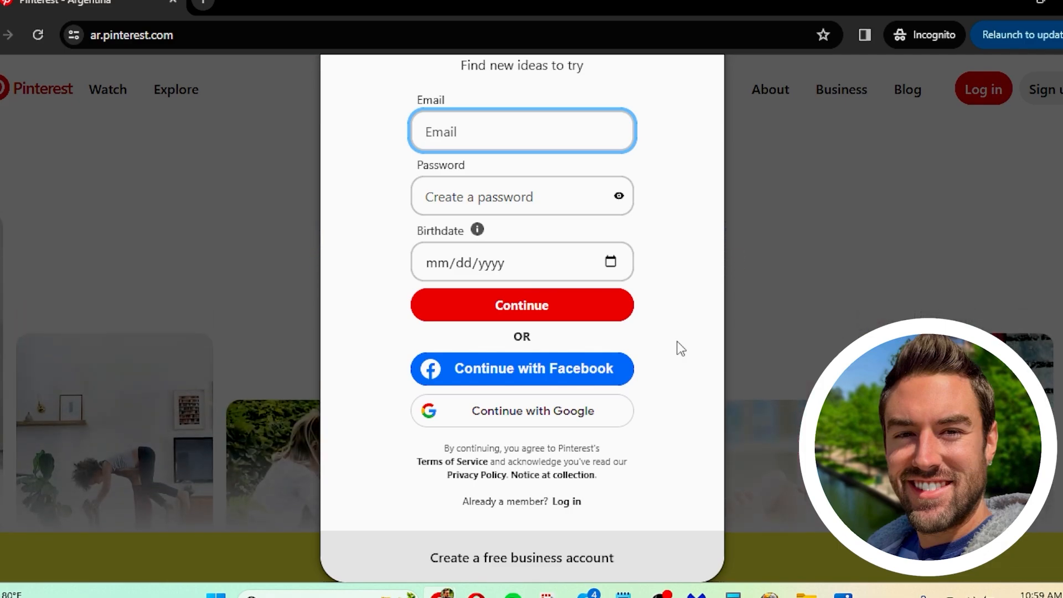
{"action": "left_click", "coordinate": [497, 554]}
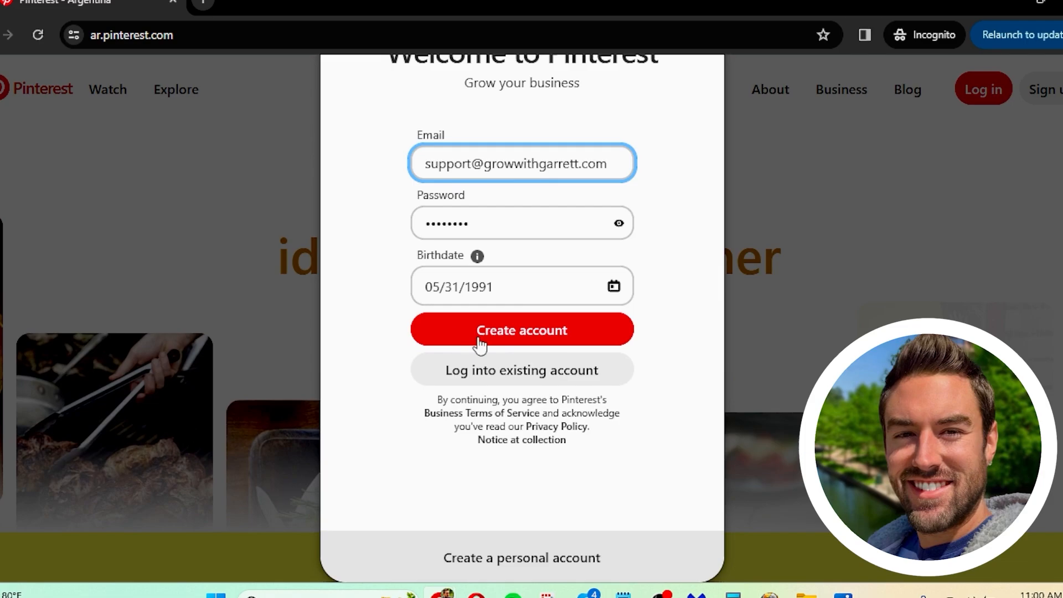
{"action": "left_click", "coordinate": [475, 335]}
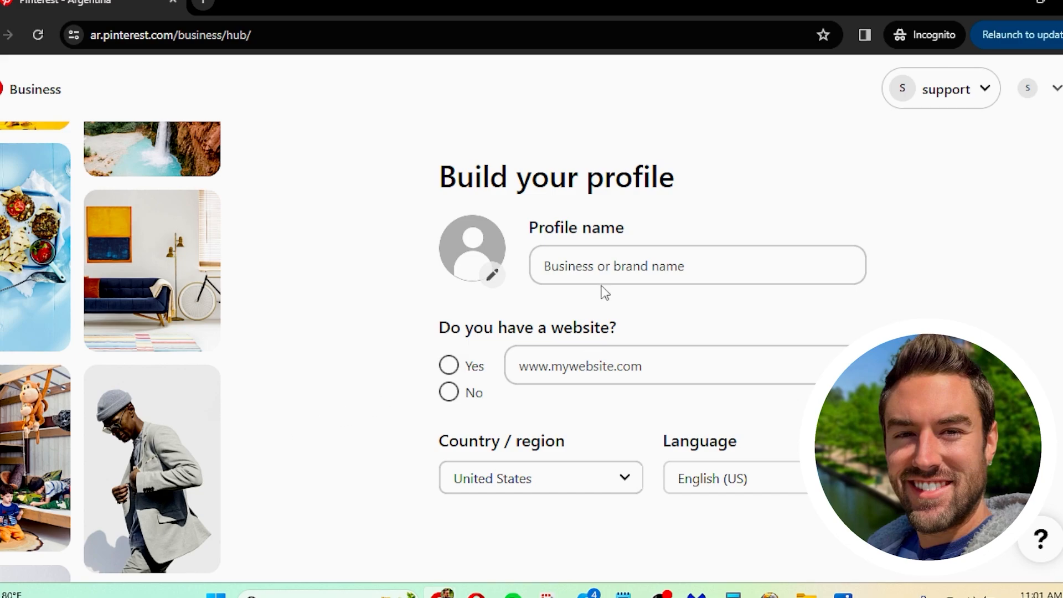
Step: Set the business profile name to "Best Fitness Tips For You"
{"action": "left_click", "coordinate": [575, 250]}
{"action": "type", "text": "Best Fitness Tips For You"}
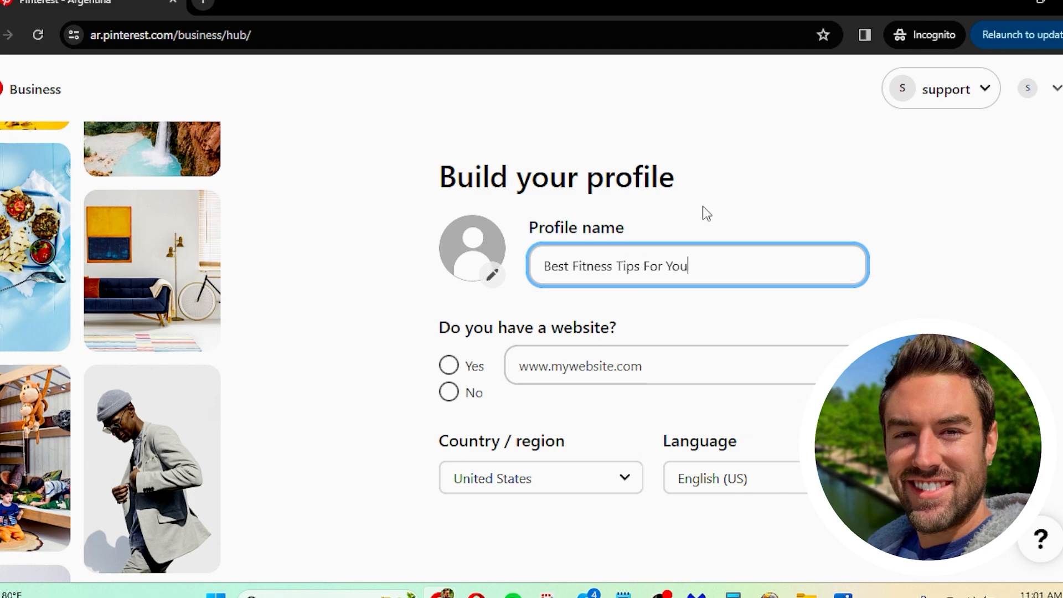
{"action": "left_click", "coordinate": [706, 213]}
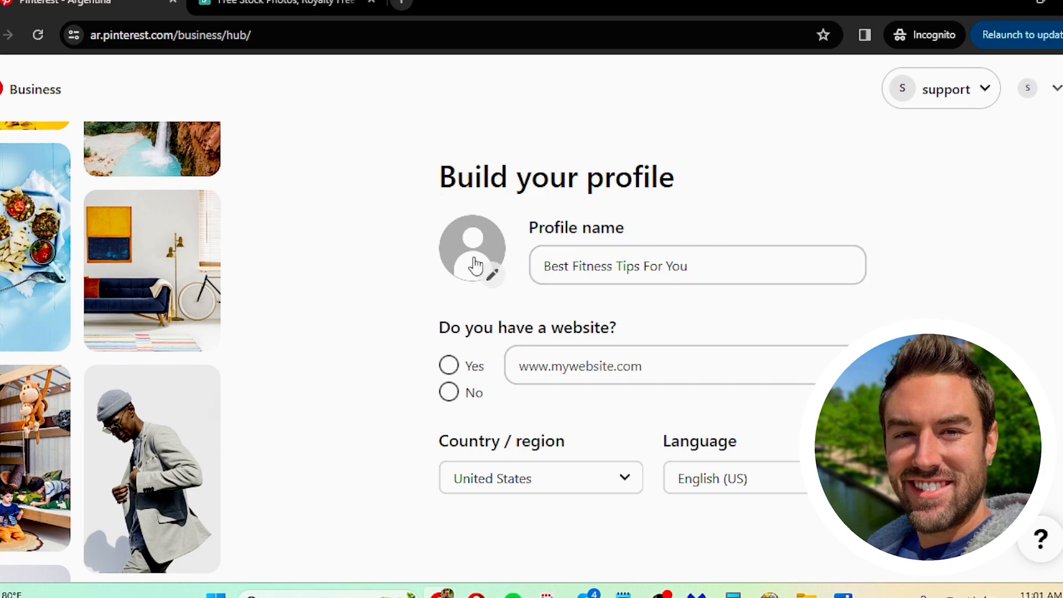
Step: Switch to Pexels and search its free photos for "health and fitness"
{"action": "left_click", "coordinate": [283, 4]}
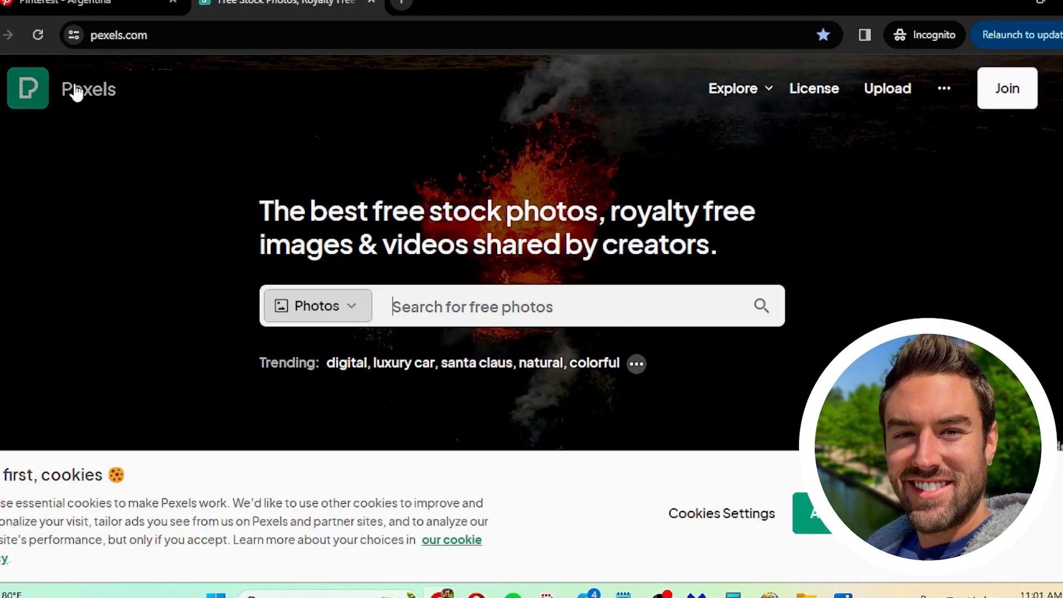
{"action": "left_click", "coordinate": [267, 318]}
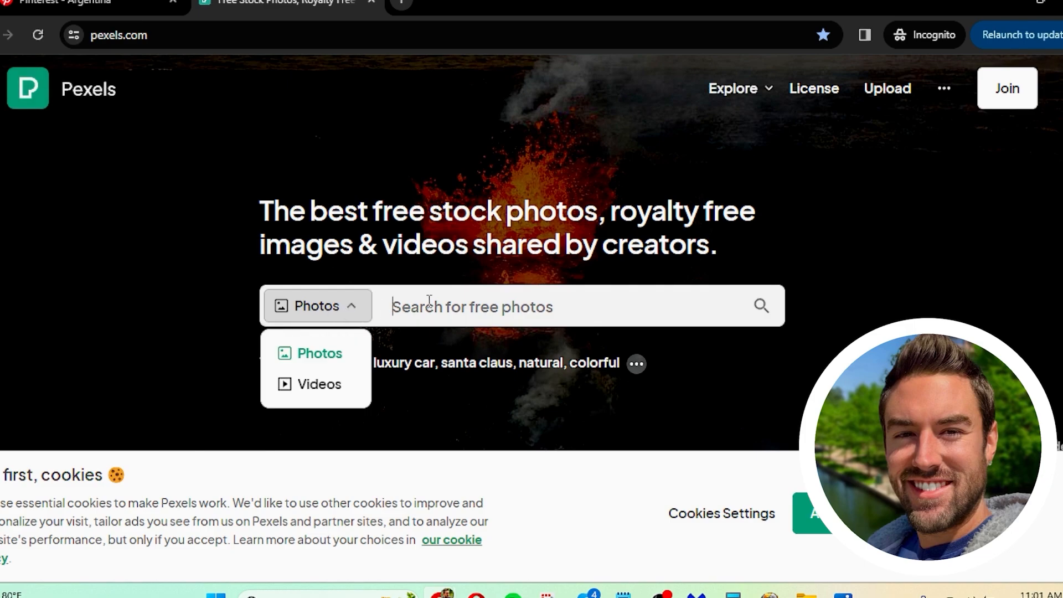
{"action": "type", "text": "h"}
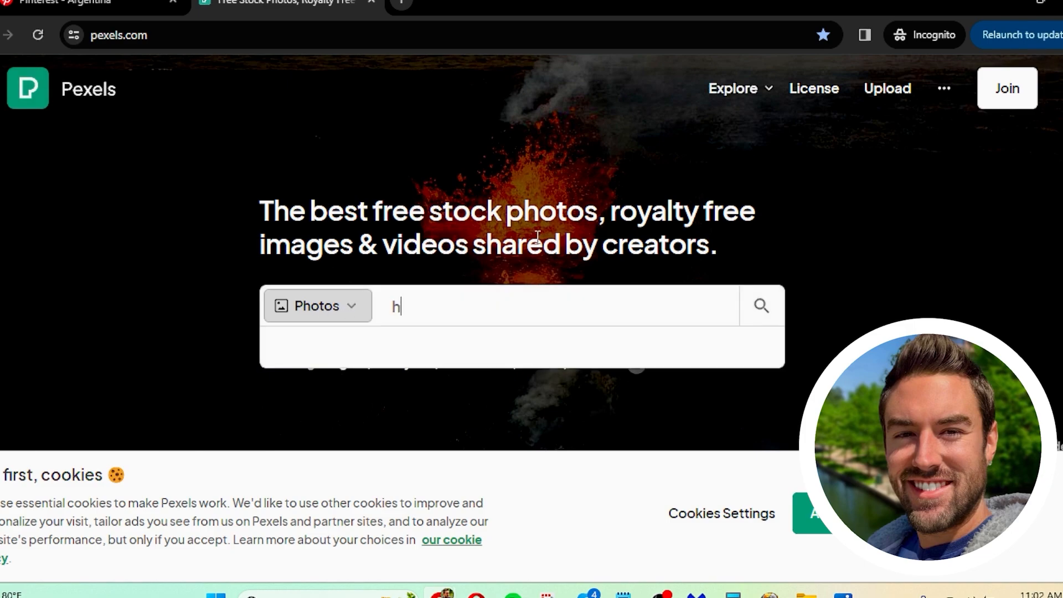
{"action": "type", "text": "ealth and fitness"}
{"action": "key", "text": "Return"}
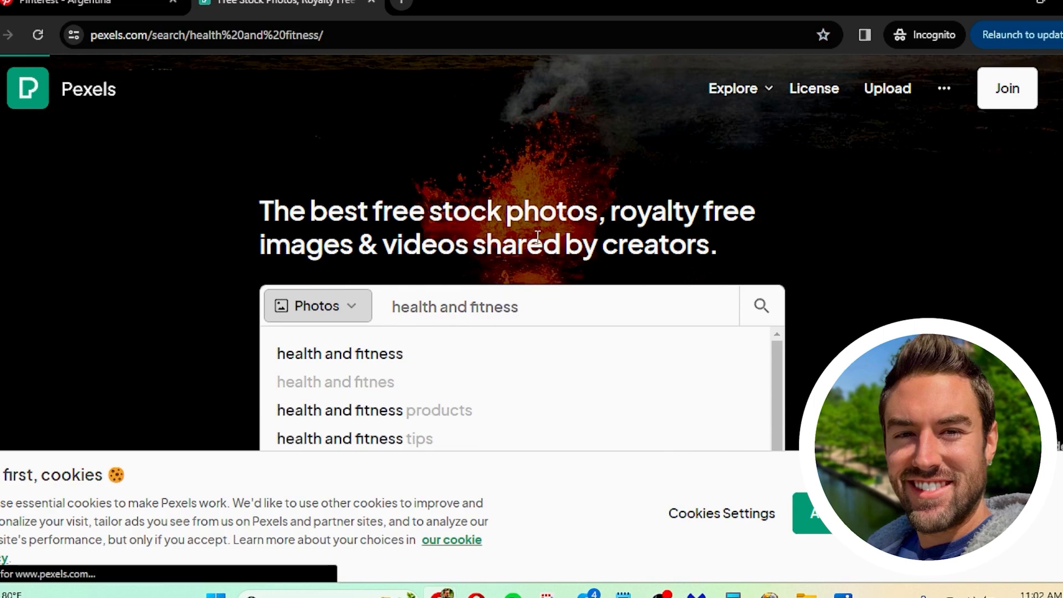
Step: Browse the health and fitness photos and download the picture of the colourful kettlebells
{"action": "scroll", "coordinate": [222, 205], "scroll_direction": "down", "scroll_amount": 4}
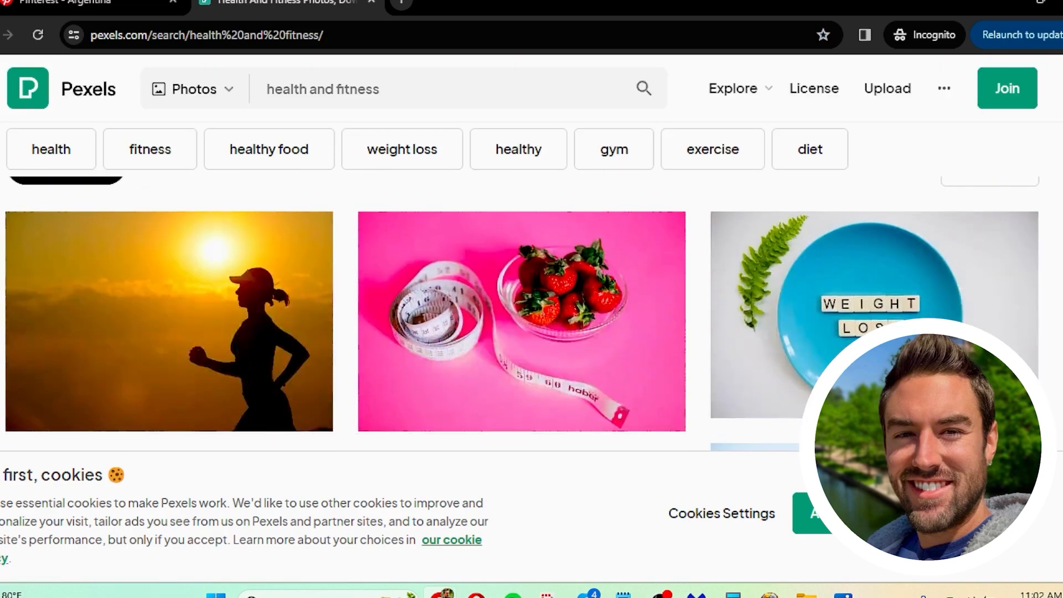
{"action": "scroll", "coordinate": [707, 216], "scroll_direction": "down", "scroll_amount": 10}
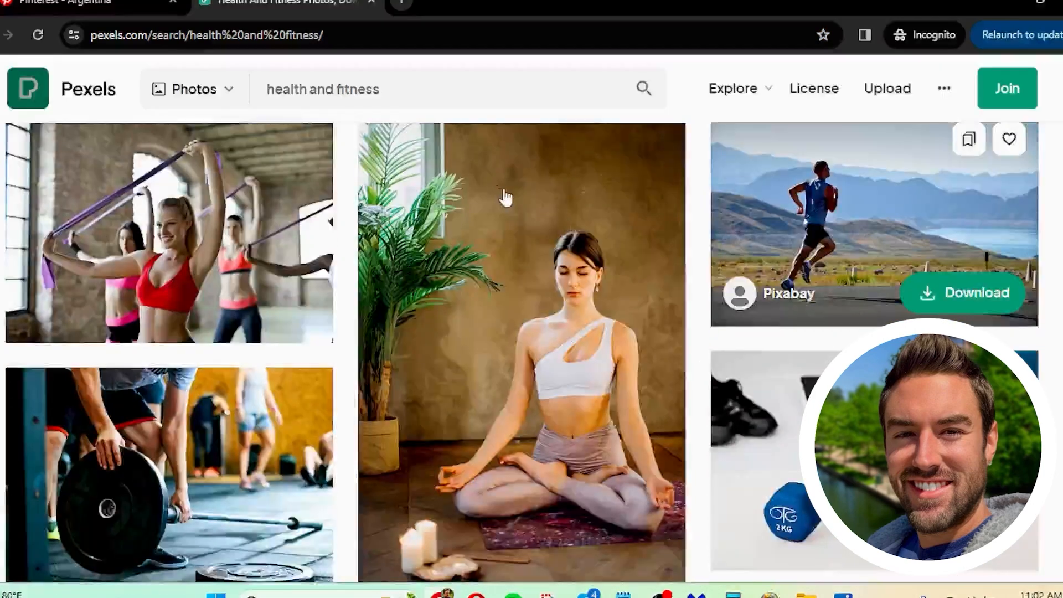
{"action": "scroll", "coordinate": [732, 206], "scroll_direction": "down", "scroll_amount": 10}
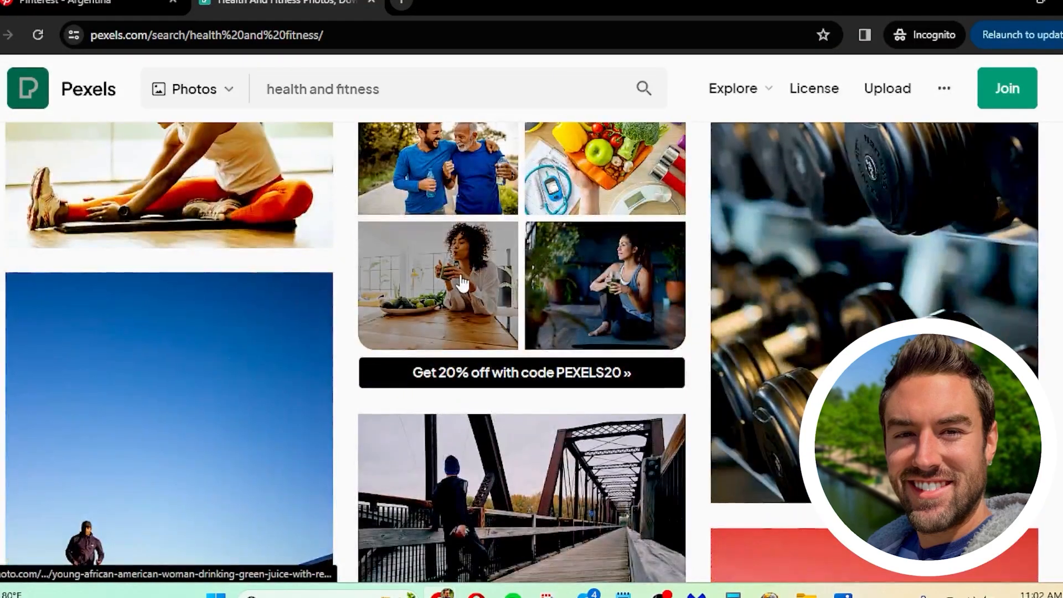
{"action": "scroll", "coordinate": [474, 279], "scroll_direction": "down", "scroll_amount": 4}
{"action": "scroll", "coordinate": [332, 274], "scroll_direction": "up", "scroll_amount": 4}
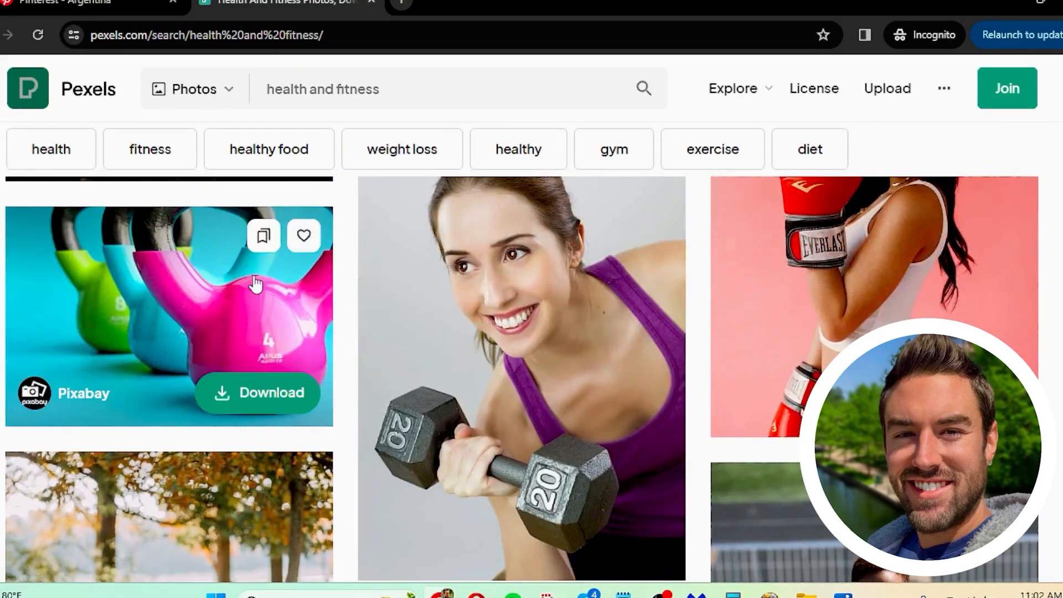
{"action": "left_click", "coordinate": [273, 398]}
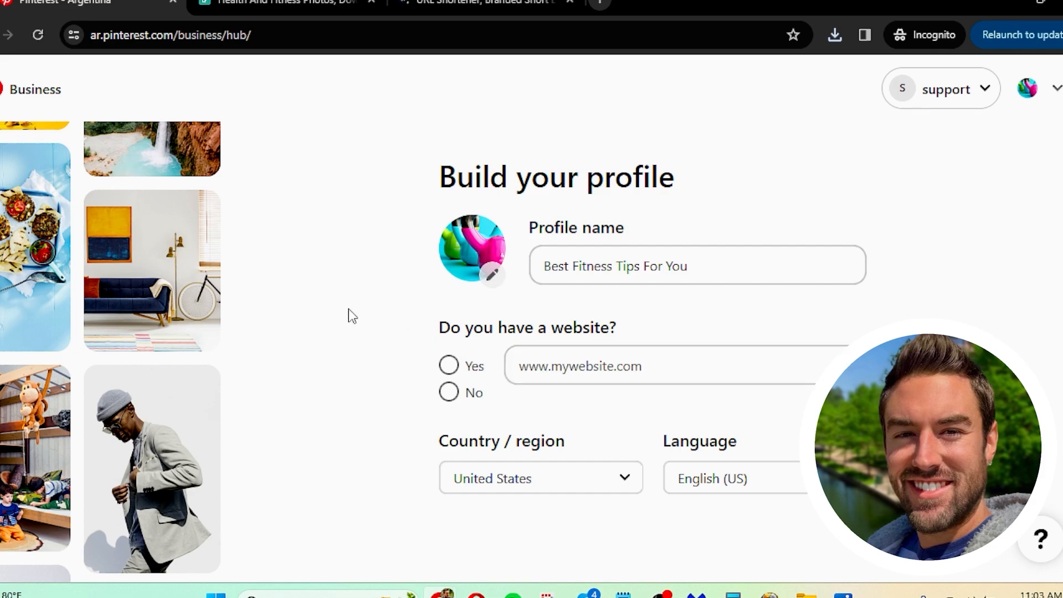
Step: Switch to TinyURL, shorten the Digistore24 affiliate link, and copy the resulting short link
{"action": "left_click", "coordinate": [491, 5]}
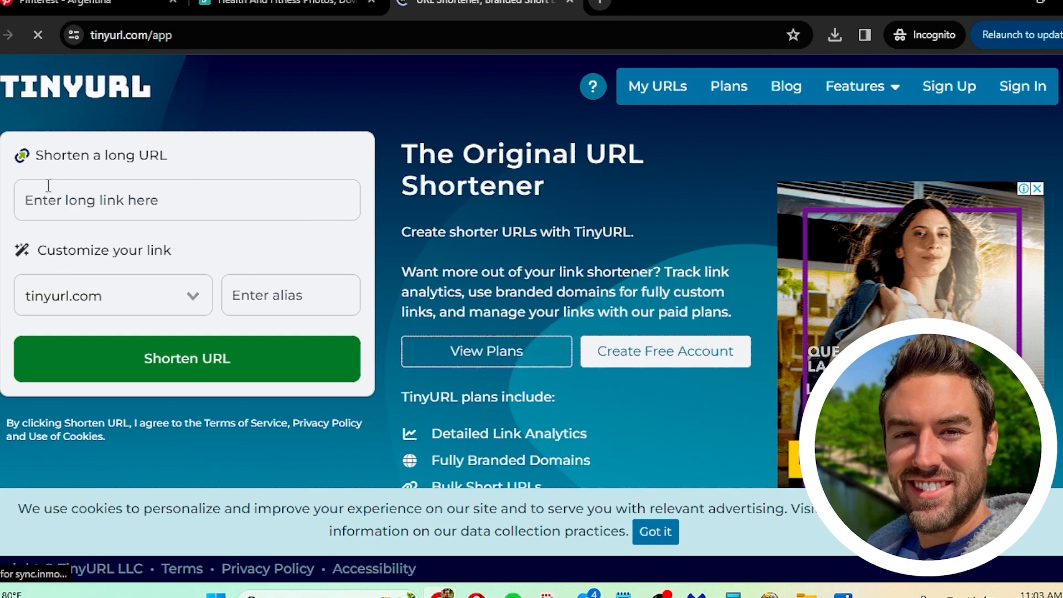
{"action": "left_click", "coordinate": [177, 199]}
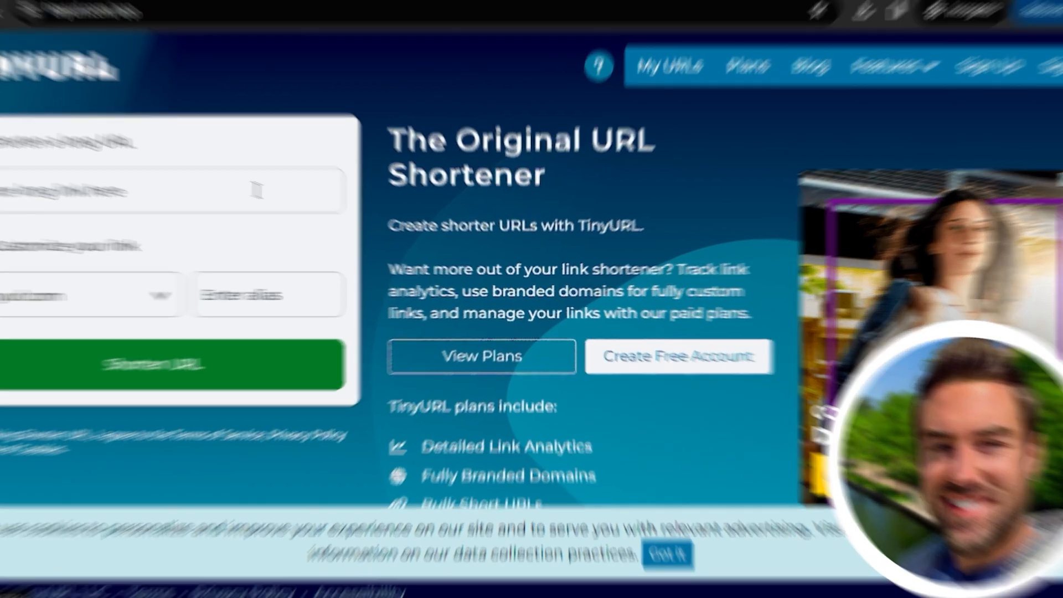
{"action": "type", "text": "https://www.digistore24.com/redir/448909/garrettb20/"}
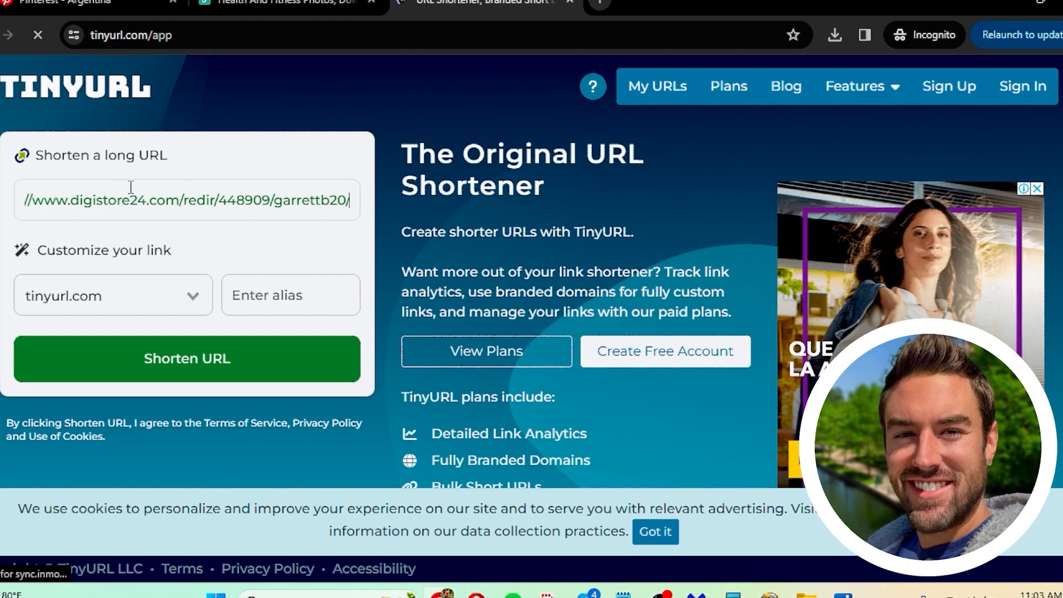
{"action": "left_click", "coordinate": [190, 361]}
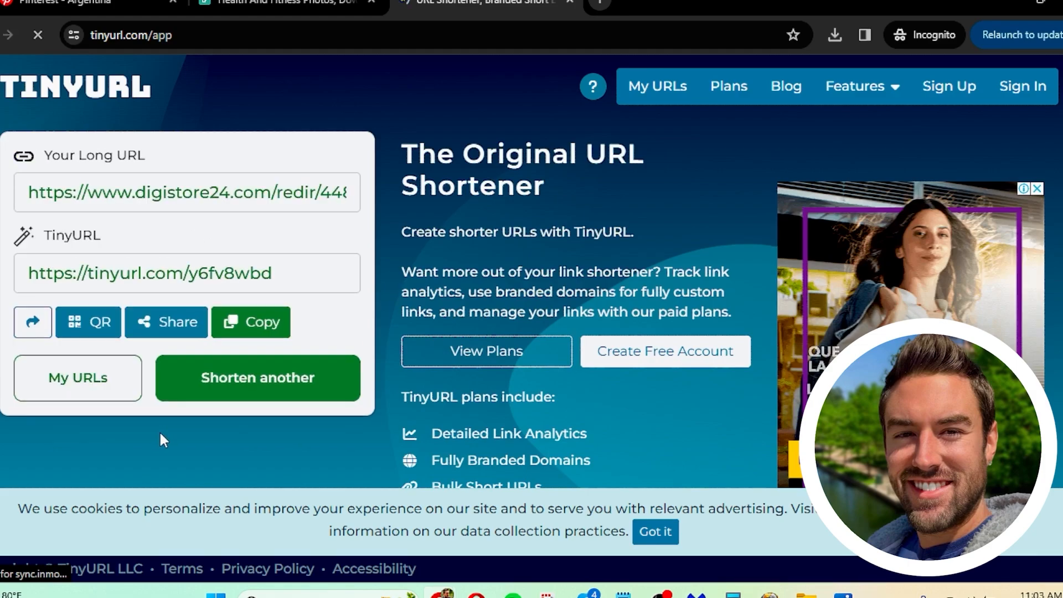
{"action": "left_click", "coordinate": [255, 322]}
{"action": "left_click", "coordinate": [127, 2]}
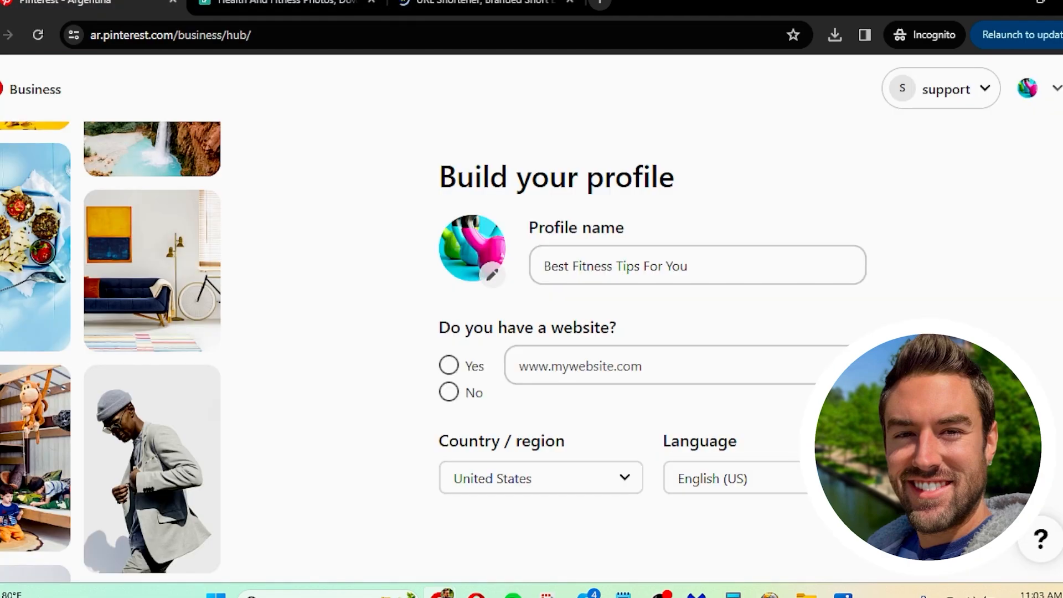
{"action": "left_click", "coordinate": [543, 362]}
{"action": "right_click", "coordinate": [543, 362]}
{"action": "left_click", "coordinate": [590, 200]}
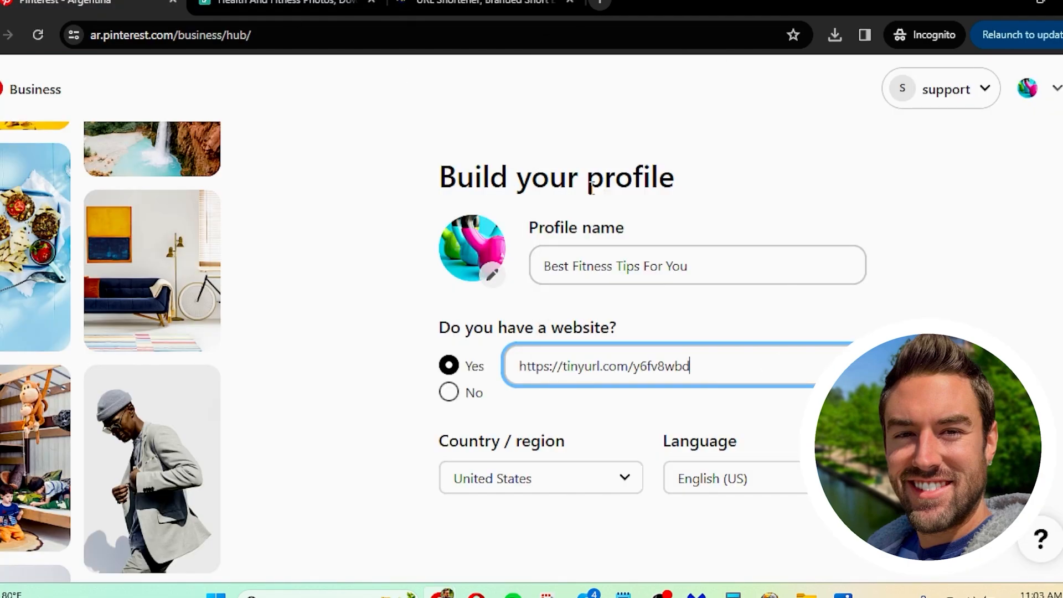
{"action": "left_click", "coordinate": [394, 374]}
{"action": "scroll", "coordinate": [529, 293], "scroll_direction": "down", "scroll_amount": 3}
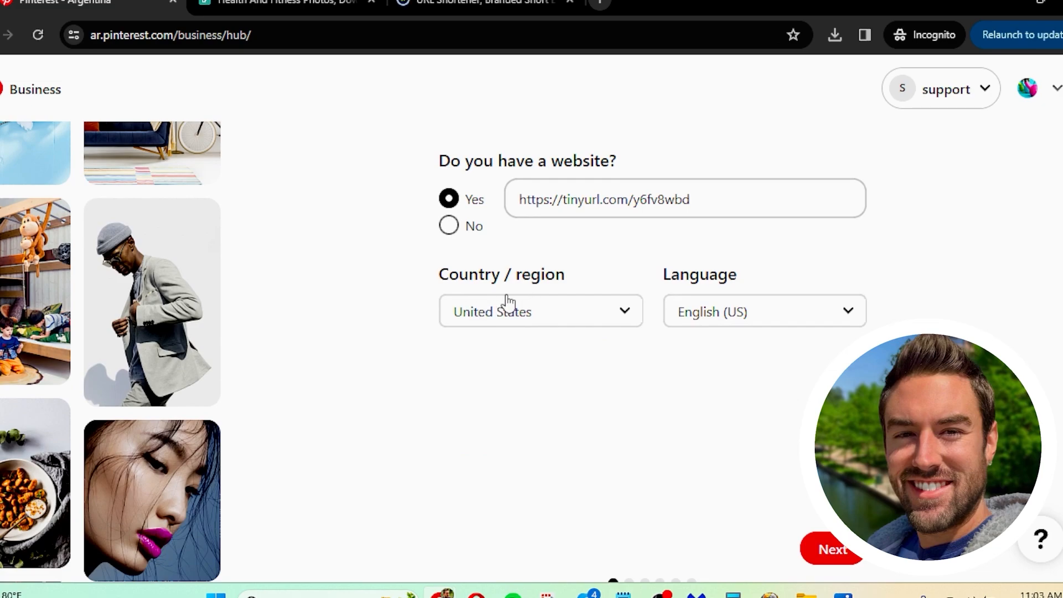
{"action": "scroll", "coordinate": [833, 312], "scroll_direction": "down", "scroll_amount": 1}
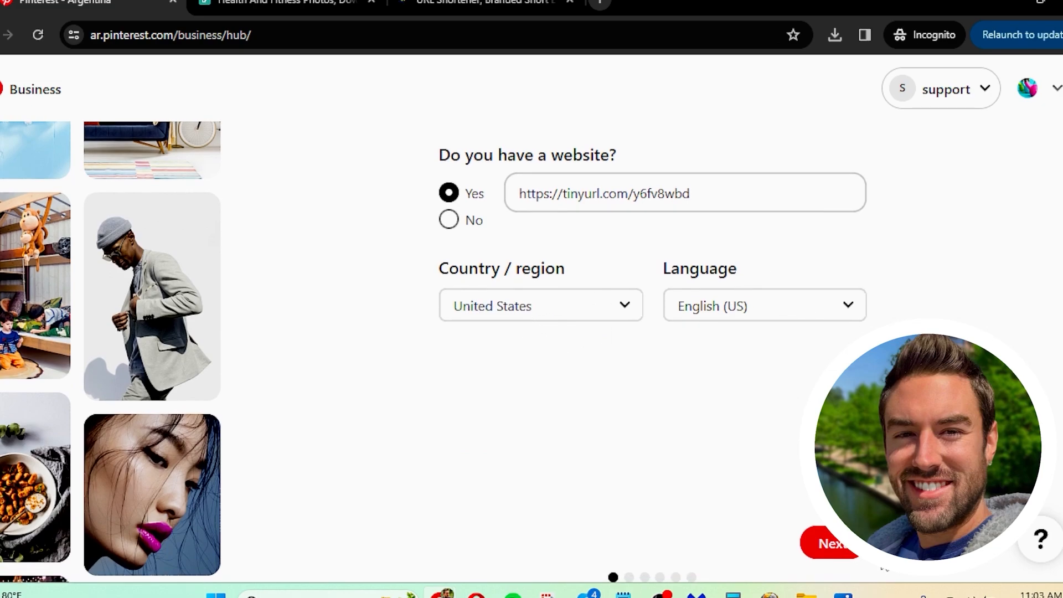
{"action": "left_click", "coordinate": [828, 547]}
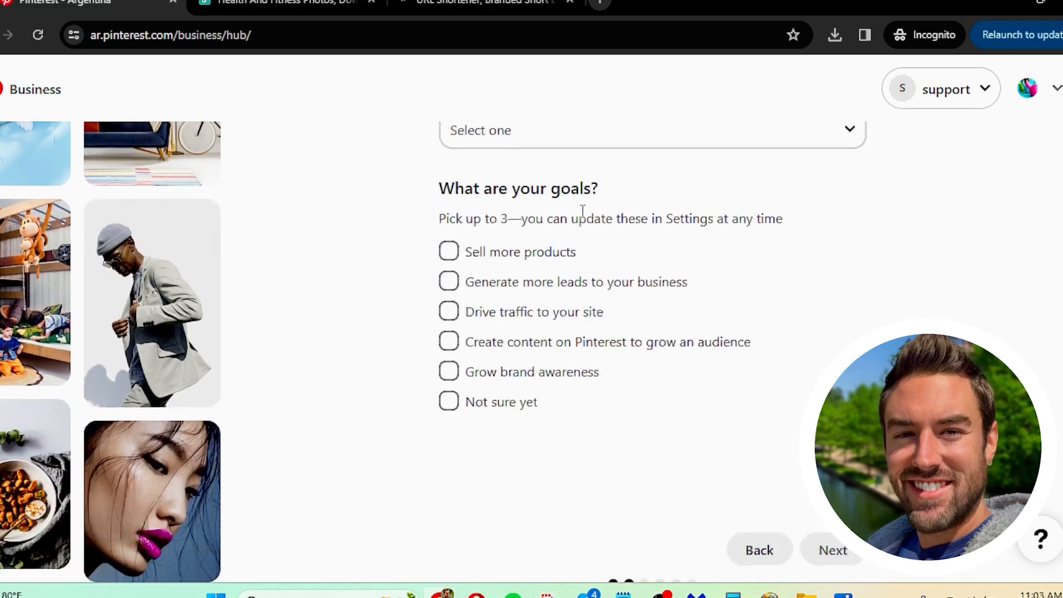
Step: Set the focus of the brand to "Health and fitness"
{"action": "scroll", "coordinate": [498, 147], "scroll_direction": "up", "scroll_amount": 3}
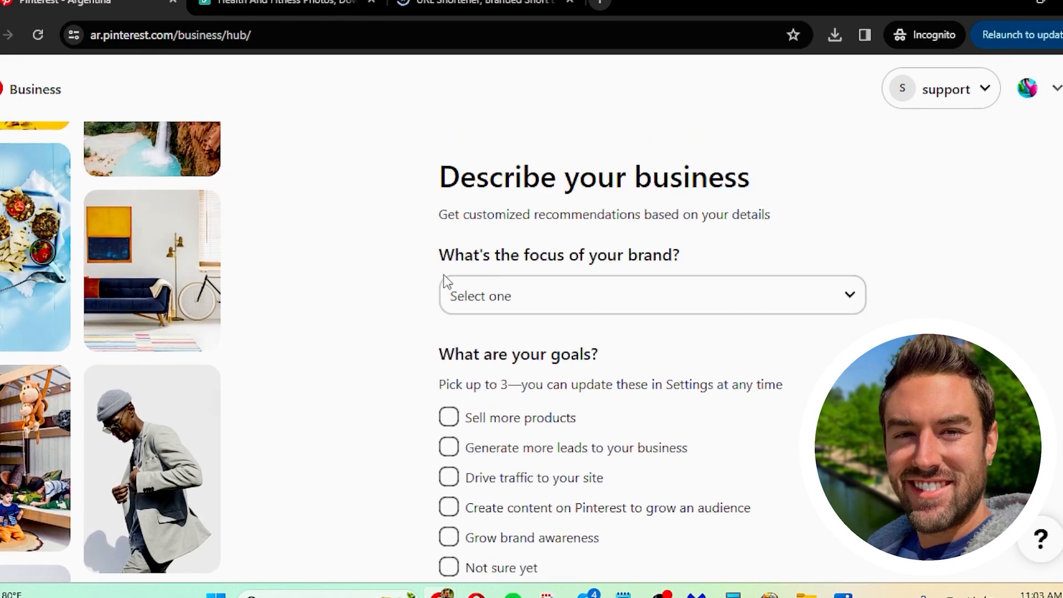
{"action": "scroll", "coordinate": [588, 382], "scroll_direction": "down", "scroll_amount": 2}
{"action": "scroll", "coordinate": [530, 329], "scroll_direction": "up", "scroll_amount": 2}
{"action": "scroll", "coordinate": [536, 265], "scroll_direction": "down", "scroll_amount": 2}
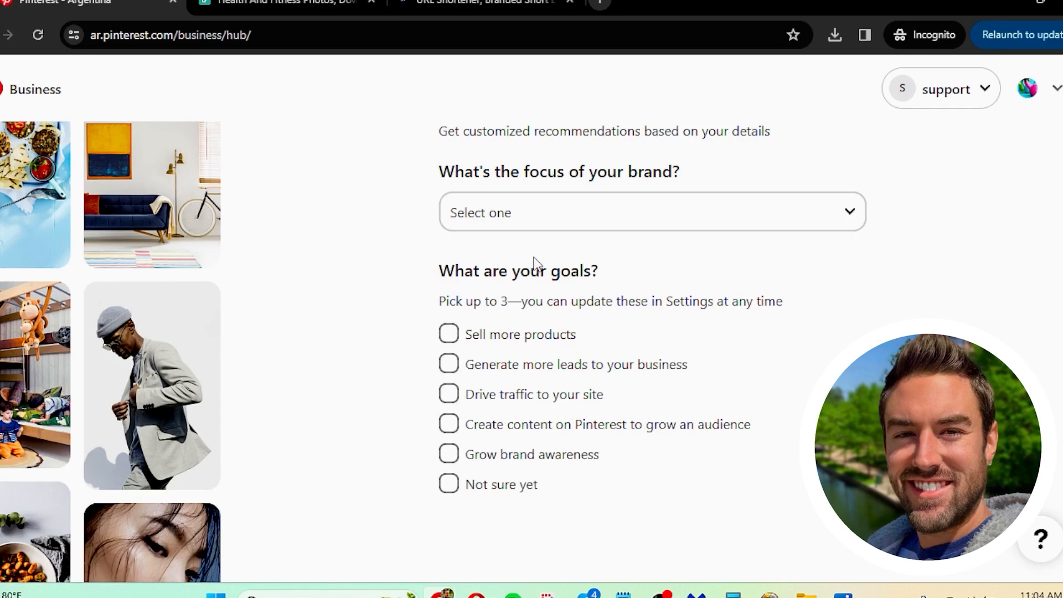
{"action": "left_click", "coordinate": [588, 215]}
{"action": "left_click", "coordinate": [543, 298]}
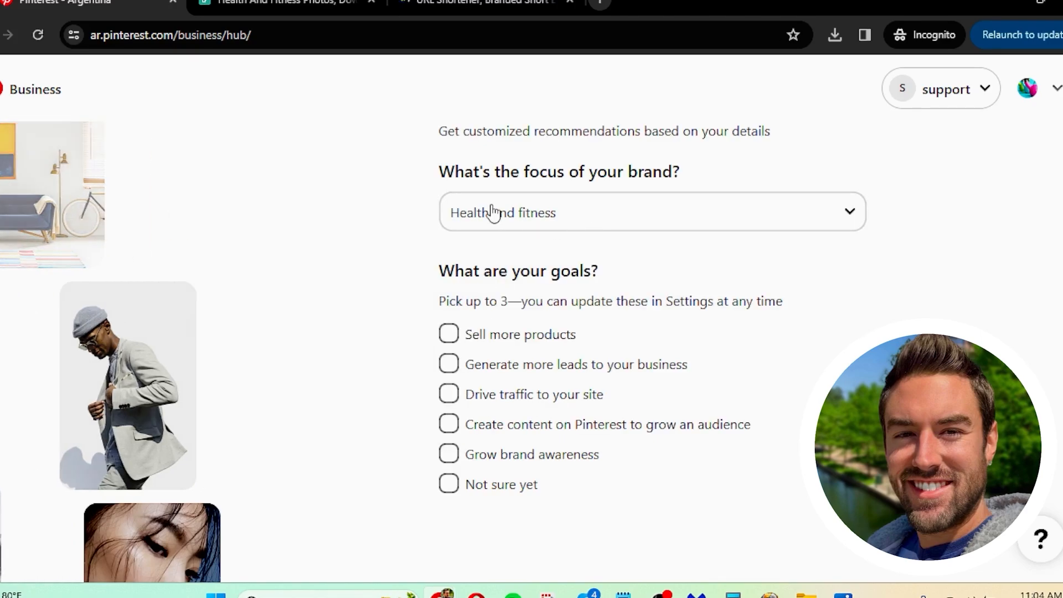
Step: Select the goals "Sell more products", "Generate more leads to your business" and "Drive traffic to your site", and submit them
{"action": "scroll", "coordinate": [487, 277], "scroll_direction": "down", "scroll_amount": 2}
{"action": "left_click", "coordinate": [492, 249]}
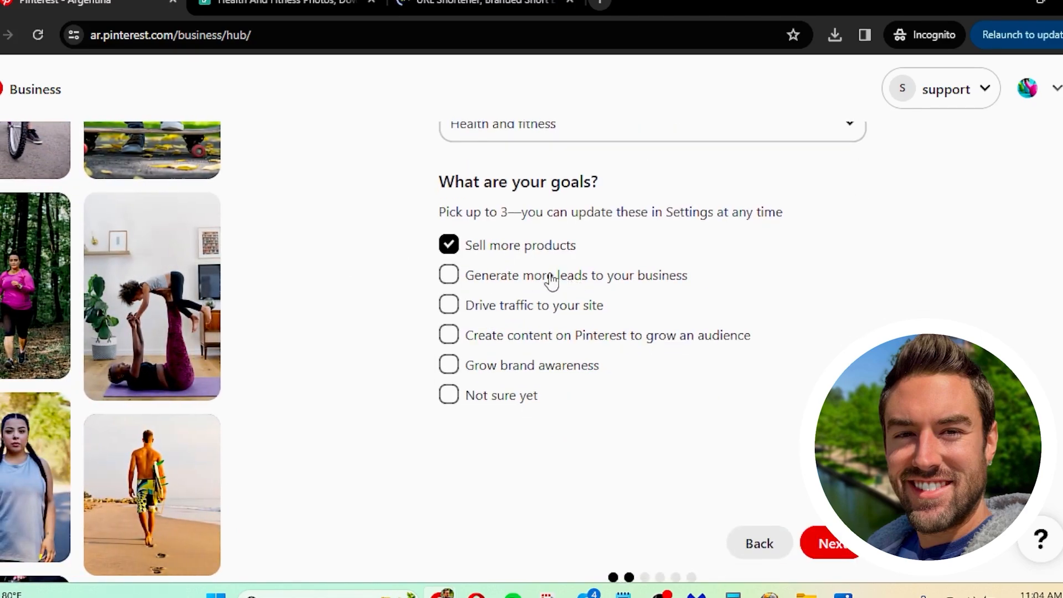
{"action": "left_click", "coordinate": [549, 280]}
{"action": "left_click", "coordinate": [527, 310]}
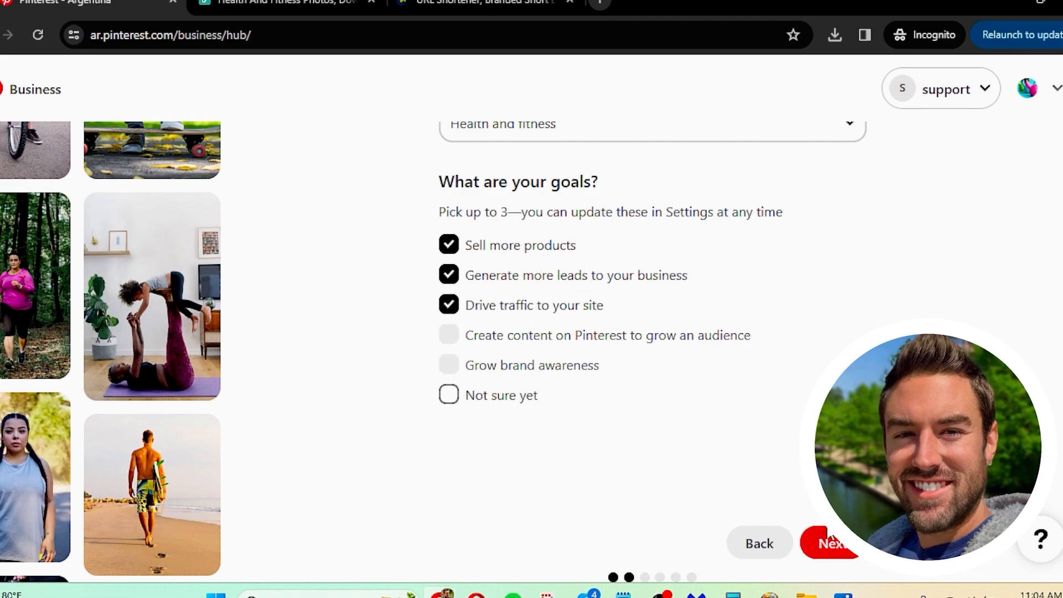
{"action": "left_click", "coordinate": [839, 546]}
Step: Set the business type to "Other" and answer the advertising question with "I'm not sure yet" to finish the questionnaire
{"action": "left_click", "coordinate": [496, 401]}
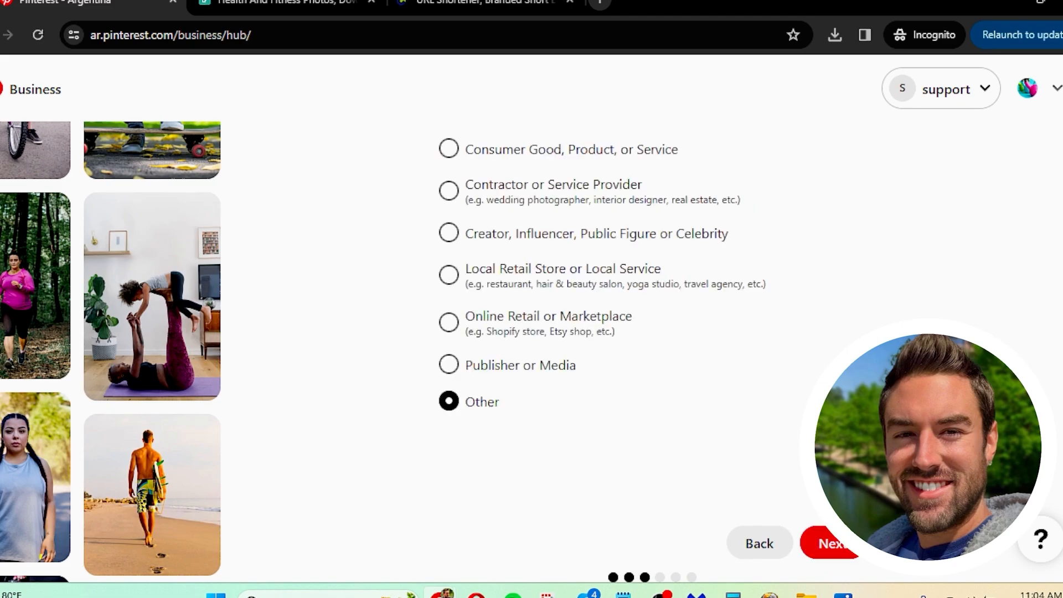
{"action": "left_click", "coordinate": [846, 551]}
{"action": "left_click", "coordinate": [529, 388]}
{"action": "scroll", "coordinate": [719, 391], "scroll_direction": "down", "scroll_amount": 3}
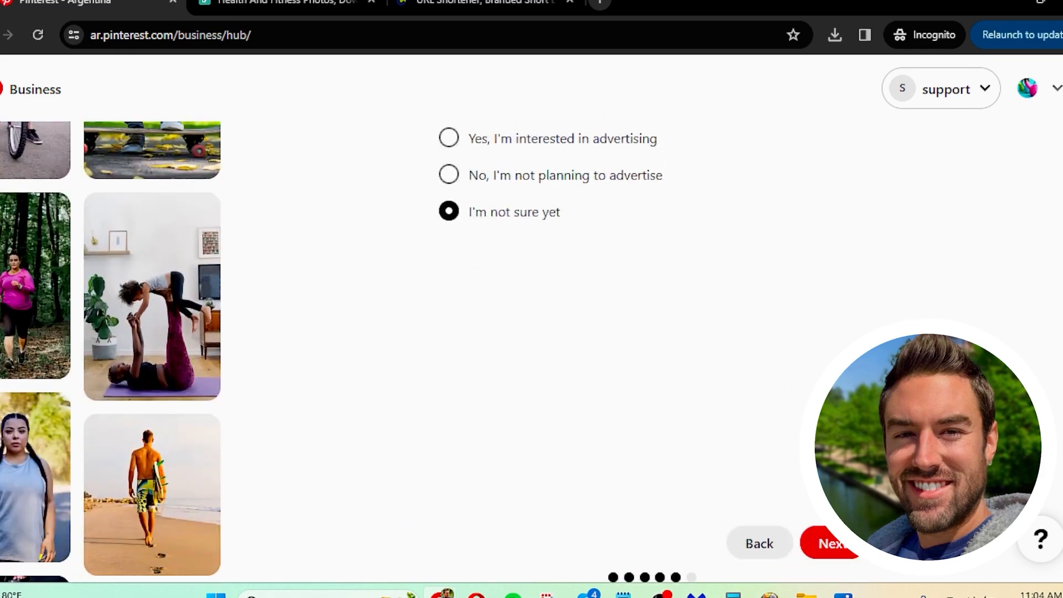
{"action": "left_click", "coordinate": [814, 543]}
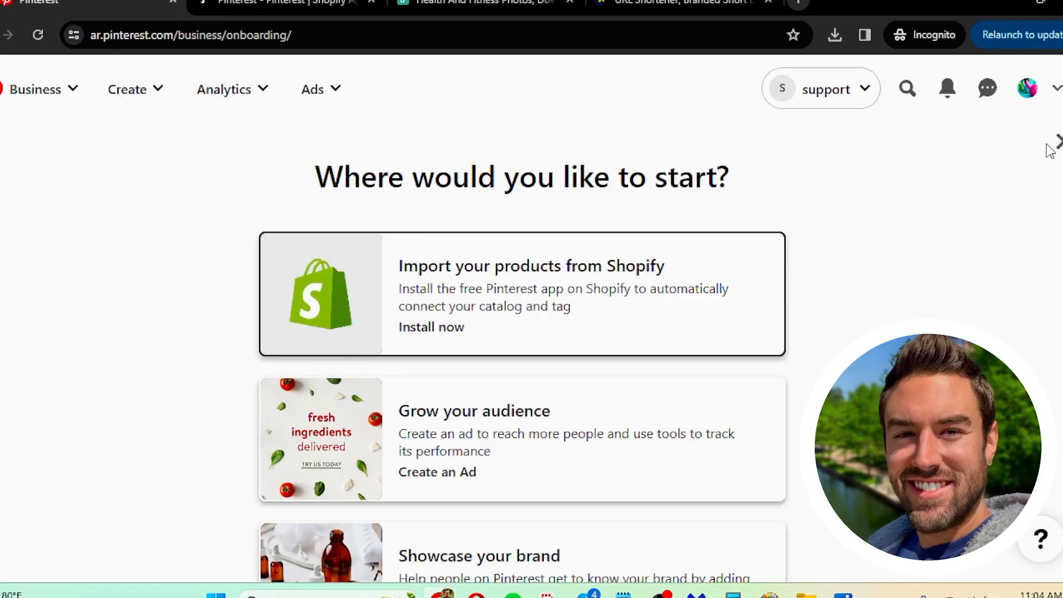
Step: Dismiss the starting suggestions and open the business account's profile page from the Business Hub
{"action": "left_click", "coordinate": [1042, 154]}
{"action": "left_click", "coordinate": [739, 253]}
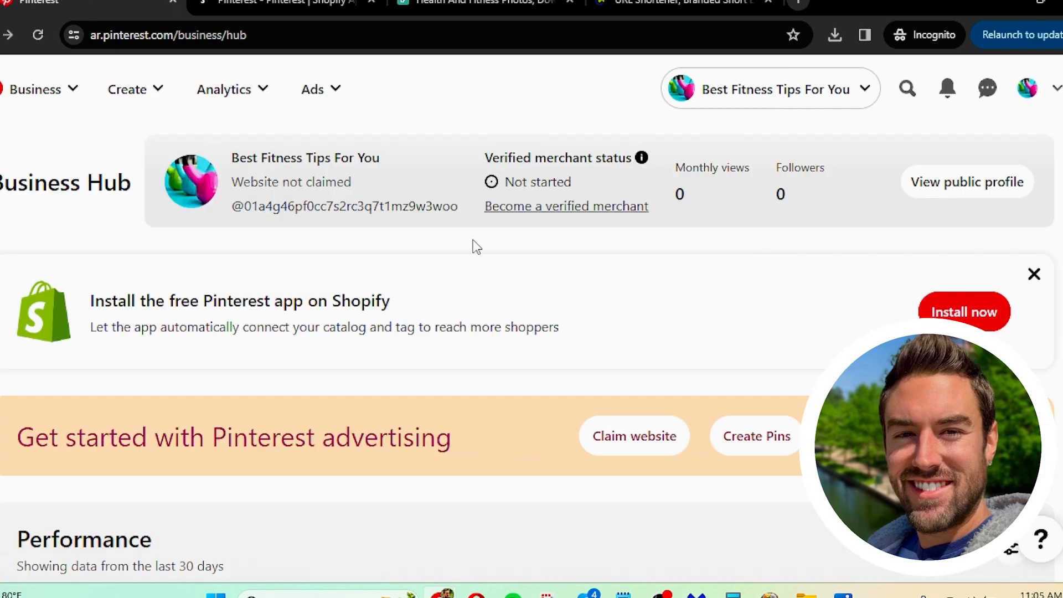
{"action": "scroll", "coordinate": [311, 362], "scroll_direction": "down", "scroll_amount": 6}
{"action": "scroll", "coordinate": [315, 432], "scroll_direction": "up", "scroll_amount": 3}
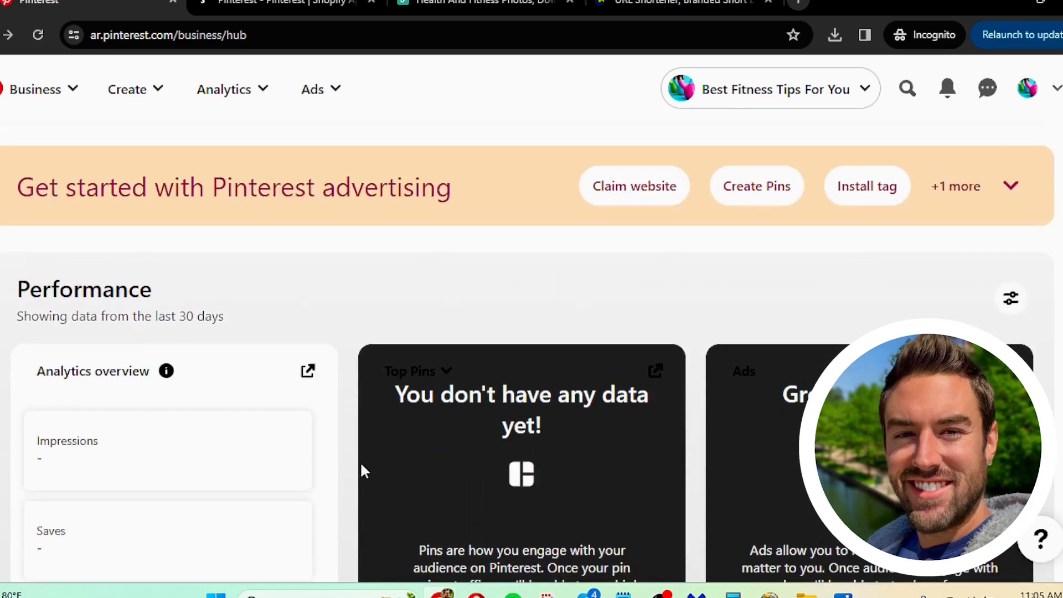
{"action": "scroll", "coordinate": [361, 470], "scroll_direction": "up", "scroll_amount": 4}
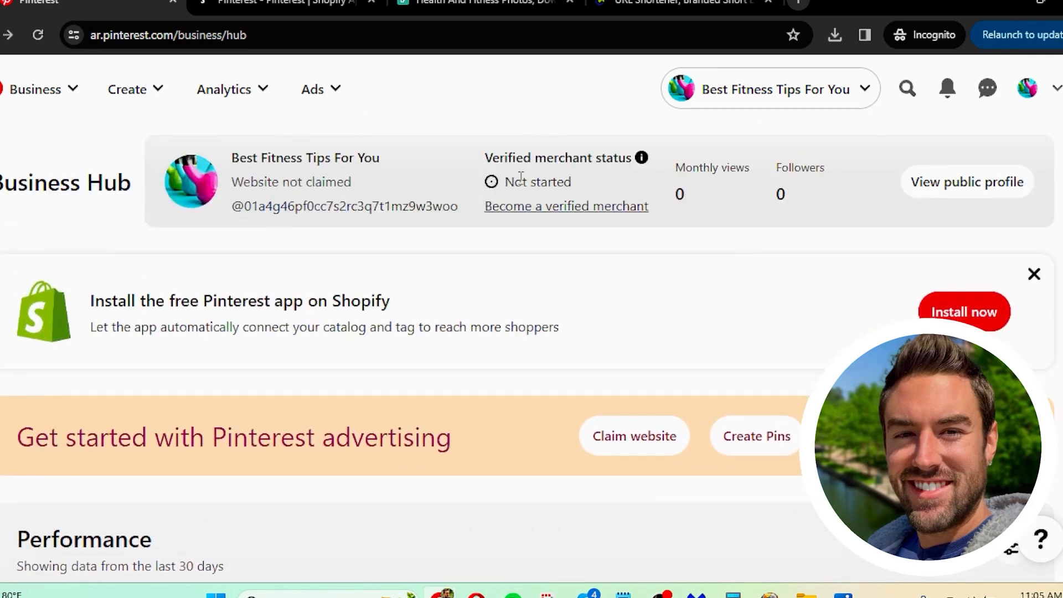
{"action": "left_click", "coordinate": [1029, 88]}
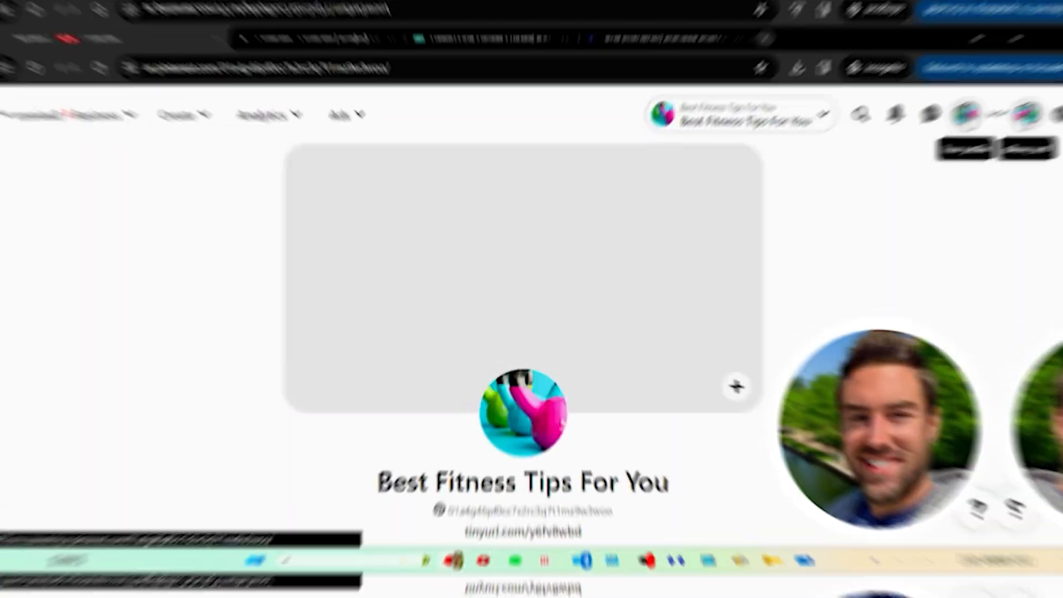
Step: Examine the new profile page, including its empty cover area, profile picture, website link and saved Pins section
{"action": "scroll", "coordinate": [434, 250], "scroll_direction": "down", "scroll_amount": 6}
{"action": "scroll", "coordinate": [463, 333], "scroll_direction": "up", "scroll_amount": 3}
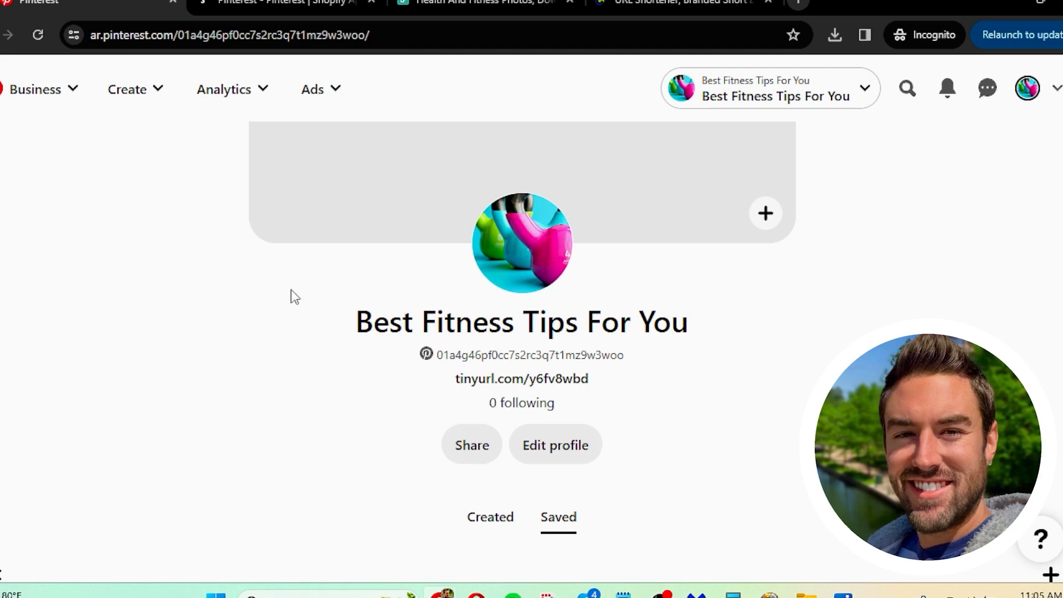
{"action": "scroll", "coordinate": [136, 359], "scroll_direction": "up", "scroll_amount": 3}
{"action": "scroll", "coordinate": [242, 261], "scroll_direction": "down", "scroll_amount": 5}
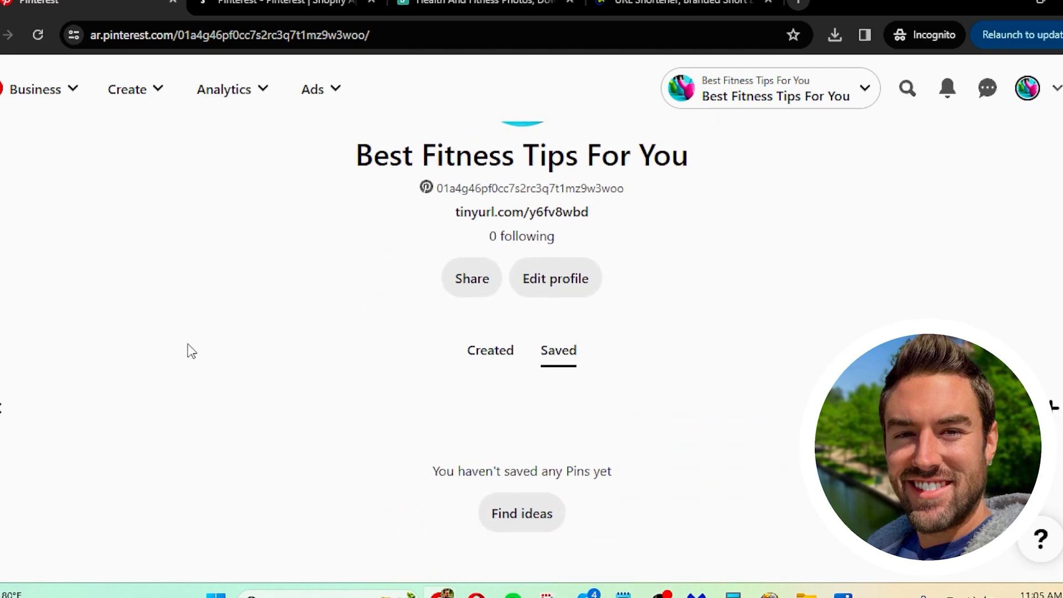
{"action": "scroll", "coordinate": [191, 367], "scroll_direction": "up", "scroll_amount": 4}
{"action": "scroll", "coordinate": [249, 421], "scroll_direction": "down", "scroll_amount": 4}
{"action": "scroll", "coordinate": [190, 363], "scroll_direction": "up", "scroll_amount": 5}
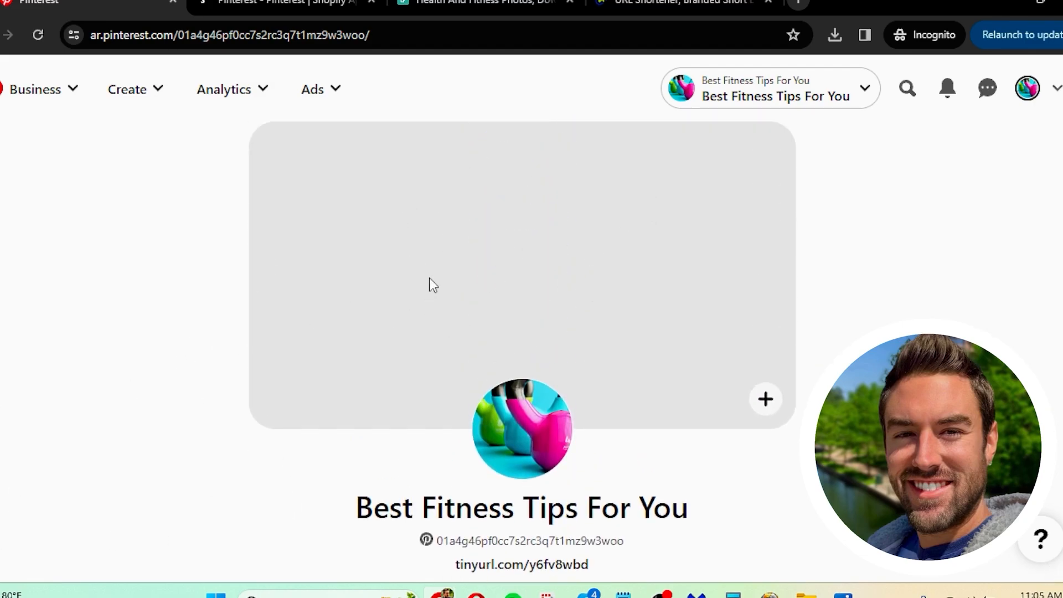
Step: Switch to Pexels, browse the health and fitness photos, and download the picture of the woman running at sunset
{"action": "left_click", "coordinate": [502, 2]}
{"action": "left_click", "coordinate": [958, 216]}
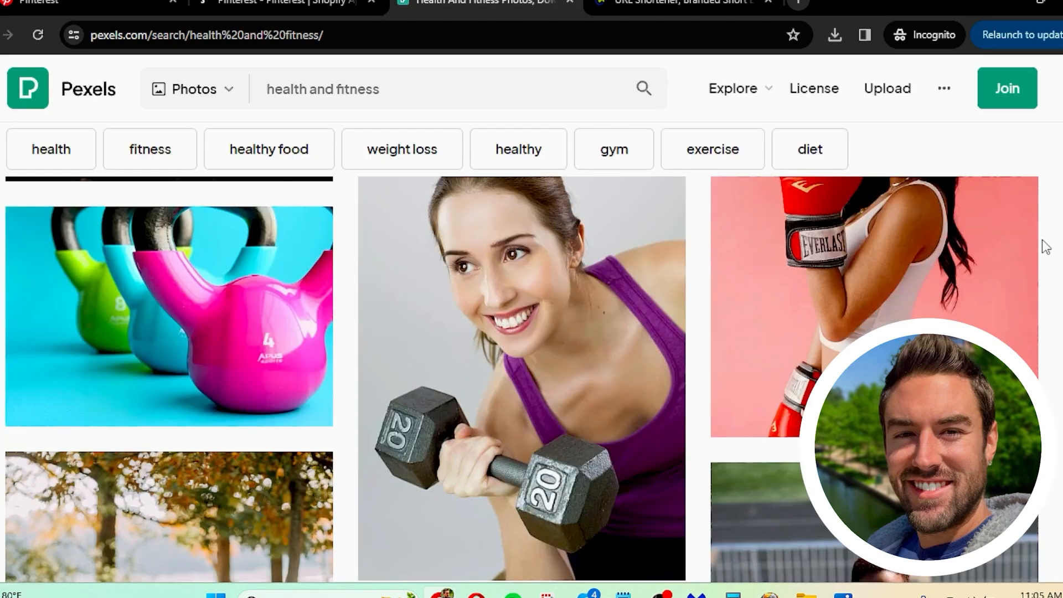
{"action": "scroll", "coordinate": [1042, 246], "scroll_direction": "down", "scroll_amount": 3}
{"action": "scroll", "coordinate": [1040, 250], "scroll_direction": "down", "scroll_amount": 15}
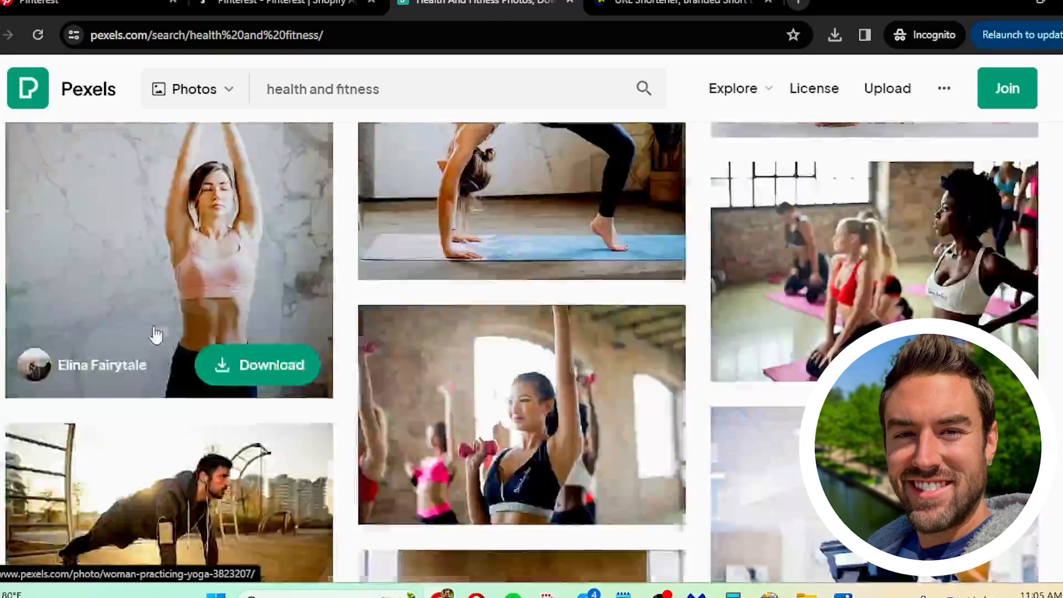
{"action": "scroll", "coordinate": [446, 323], "scroll_direction": "up", "scroll_amount": 15}
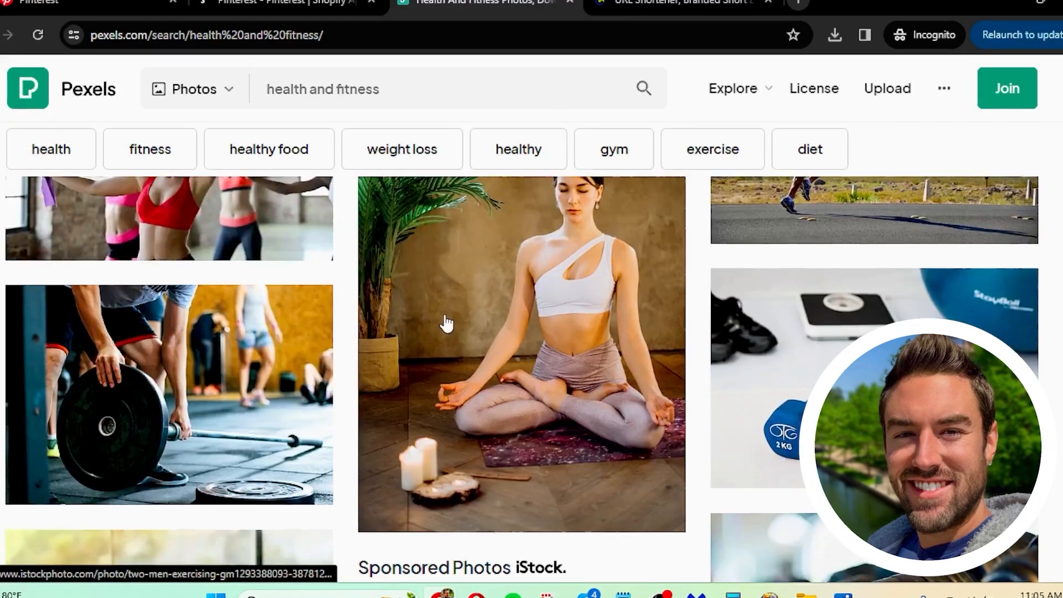
{"action": "scroll", "coordinate": [446, 323], "scroll_direction": "up", "scroll_amount": 3}
{"action": "scroll", "coordinate": [446, 323], "scroll_direction": "down", "scroll_amount": 5}
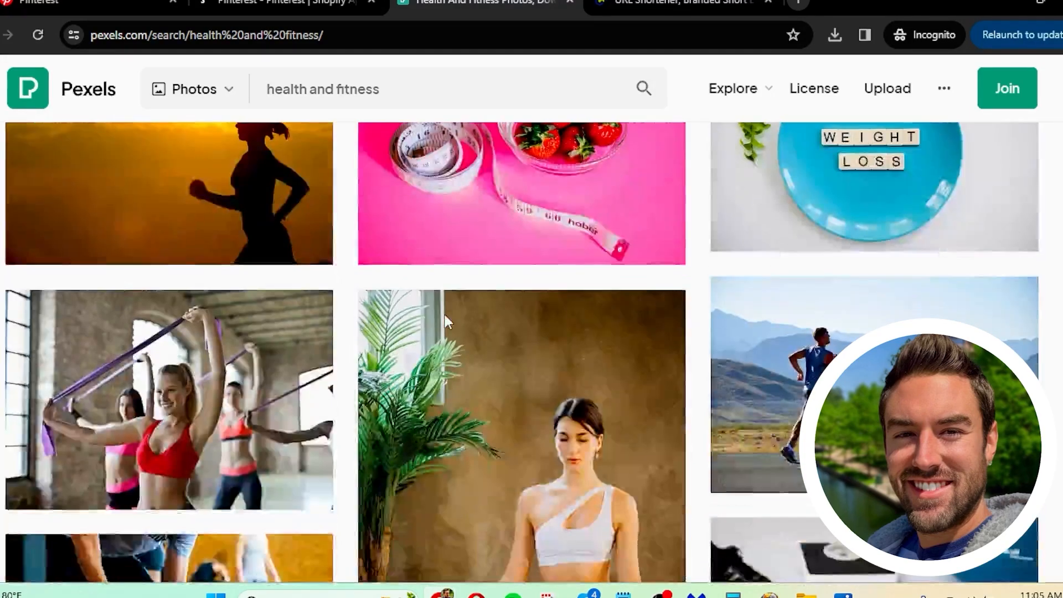
{"action": "scroll", "coordinate": [447, 323], "scroll_direction": "down", "scroll_amount": 3}
{"action": "scroll", "coordinate": [444, 321], "scroll_direction": "up", "scroll_amount": 7}
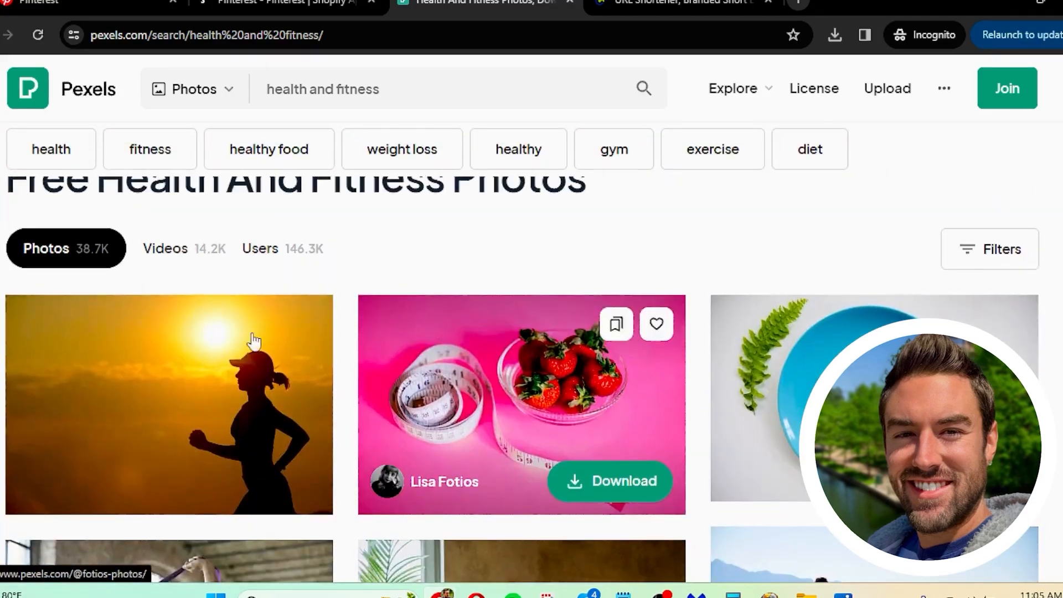
{"action": "scroll", "coordinate": [443, 320], "scroll_direction": "down", "scroll_amount": 3}
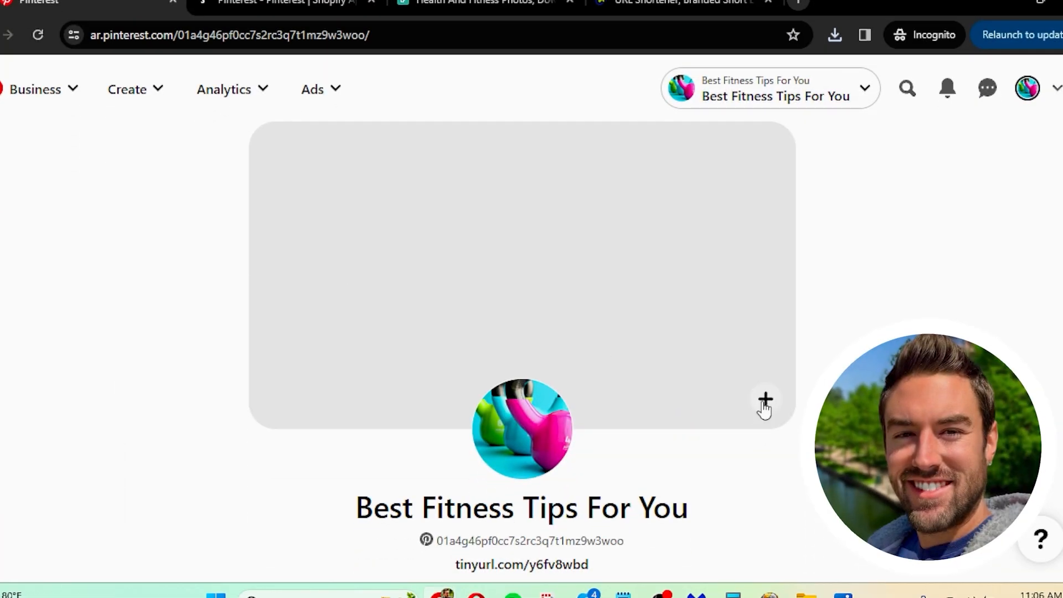
Step: Add the sunset runner photo as the Pinterest profile cover and review the profile page
{"action": "left_click", "coordinate": [765, 403]}
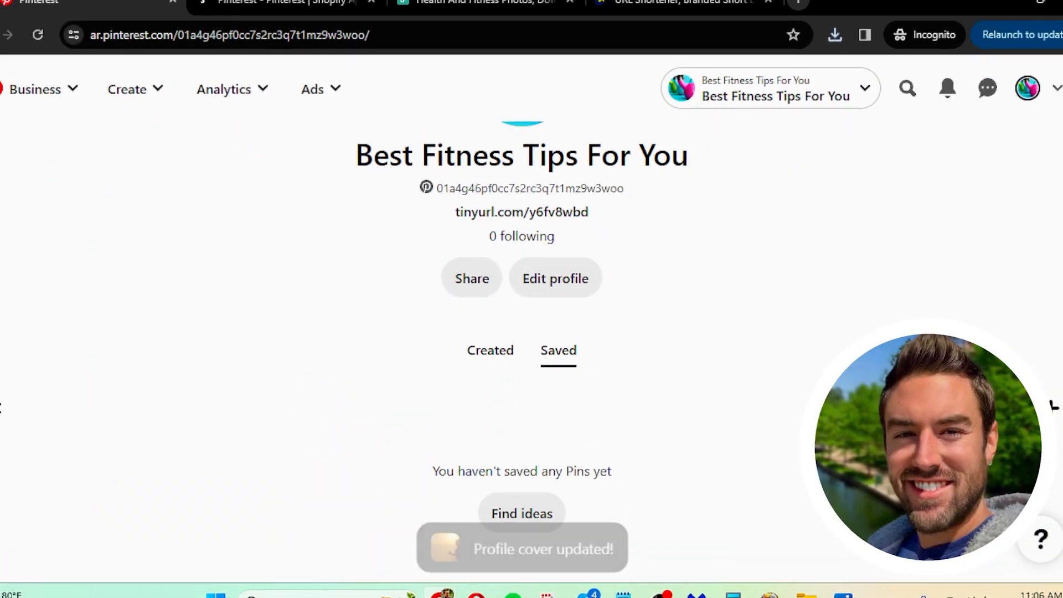
{"action": "scroll", "coordinate": [522, 249], "scroll_direction": "up", "scroll_amount": 4}
{"action": "scroll", "coordinate": [522, 300], "scroll_direction": "up", "scroll_amount": 2}
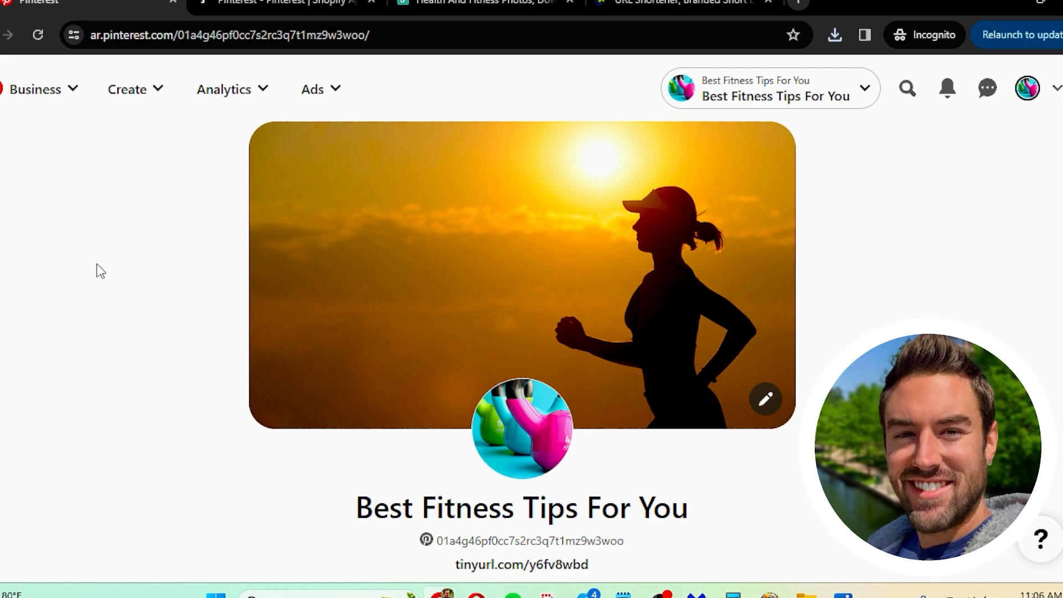
{"action": "scroll", "coordinate": [95, 268], "scroll_direction": "down", "scroll_amount": 5}
{"action": "scroll", "coordinate": [106, 283], "scroll_direction": "up", "scroll_amount": 5}
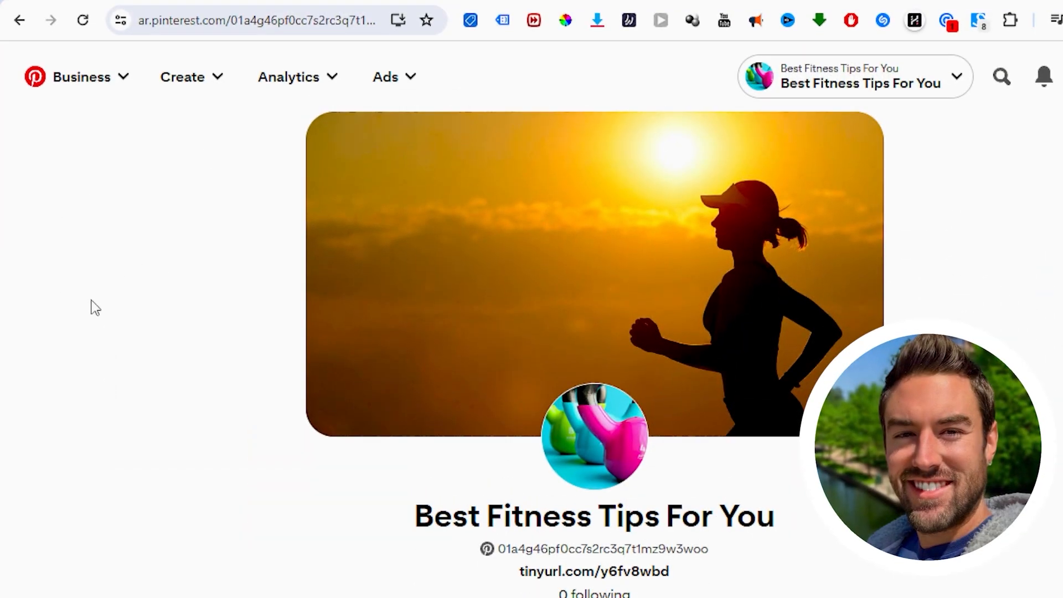
{"action": "scroll", "coordinate": [94, 307], "scroll_direction": "down", "scroll_amount": 5}
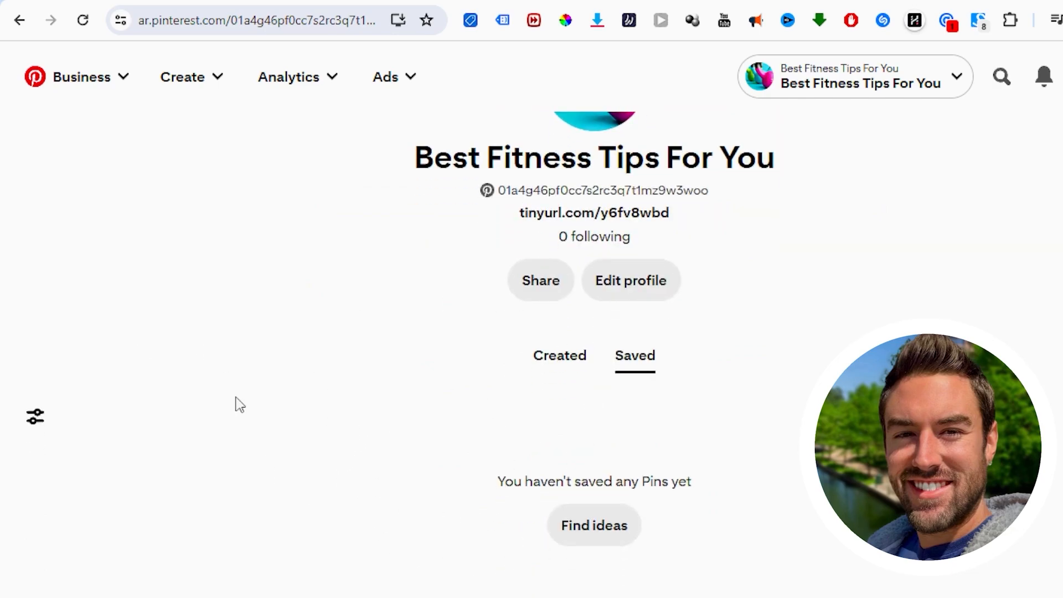
{"action": "scroll", "coordinate": [251, 390], "scroll_direction": "up", "scroll_amount": 4}
{"action": "scroll", "coordinate": [252, 349], "scroll_direction": "up", "scroll_amount": 1}
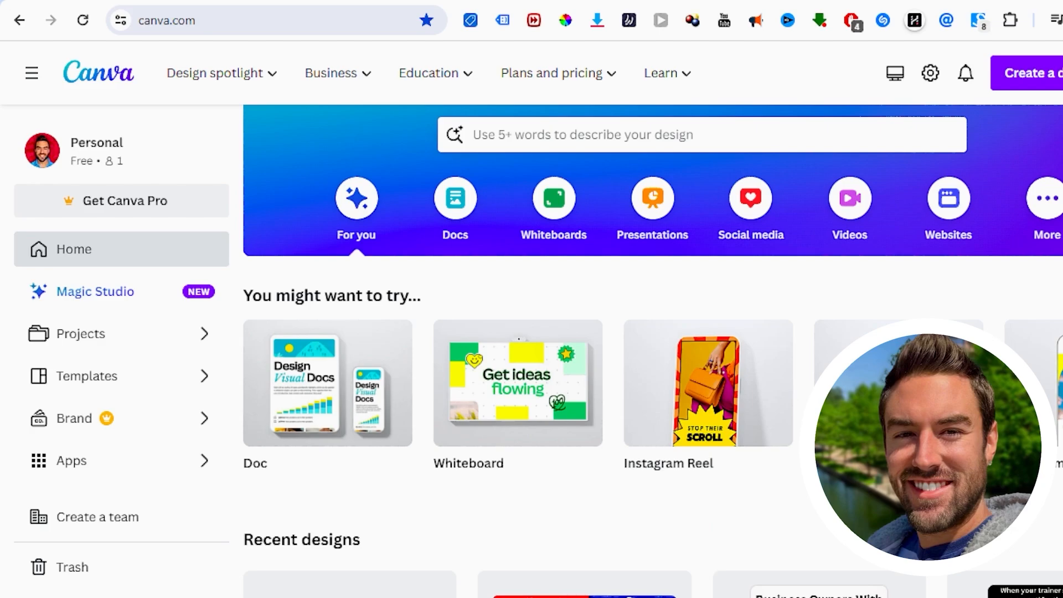
Step: Search Canva for "pinterest pin" and open the Pinterest Pin (1000 × 1500 px) templates
{"action": "scroll", "coordinate": [881, 288], "scroll_direction": "up", "scroll_amount": 2}
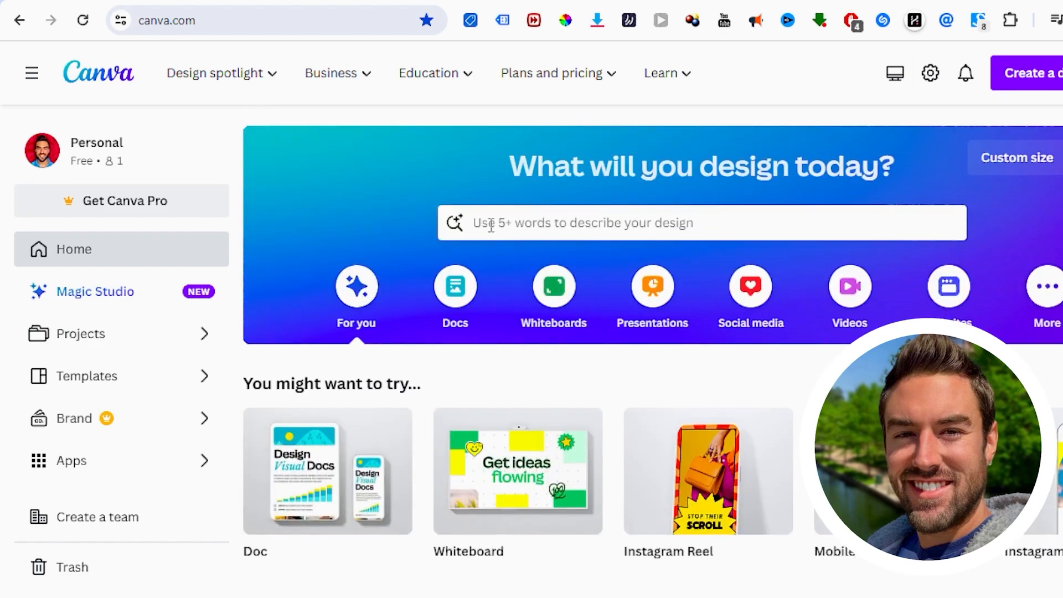
{"action": "left_click", "coordinate": [487, 223]}
{"action": "type", "text": "pintere"}
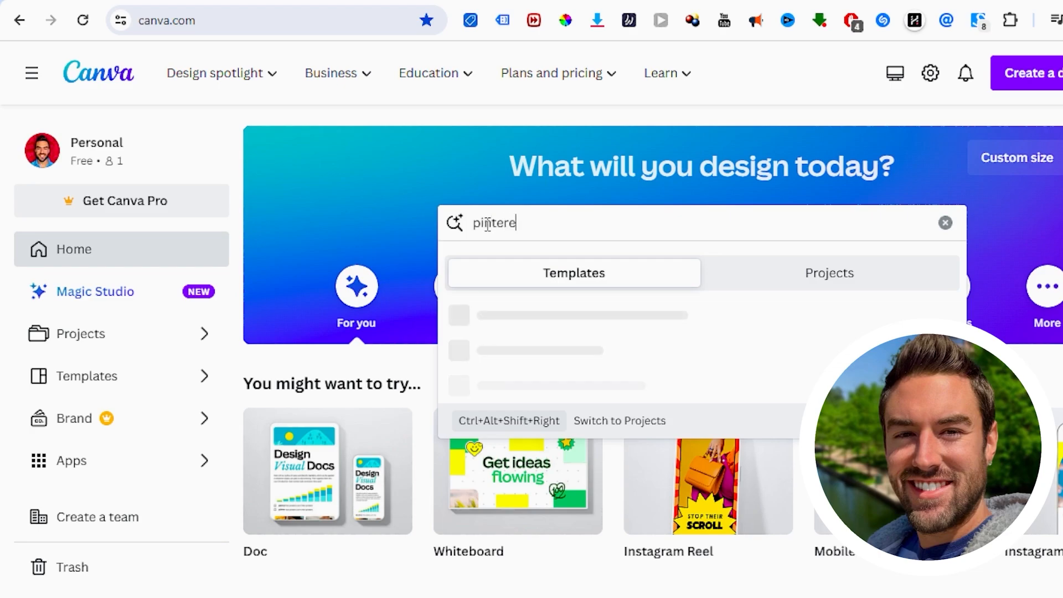
{"action": "type", "text": "st pin"}
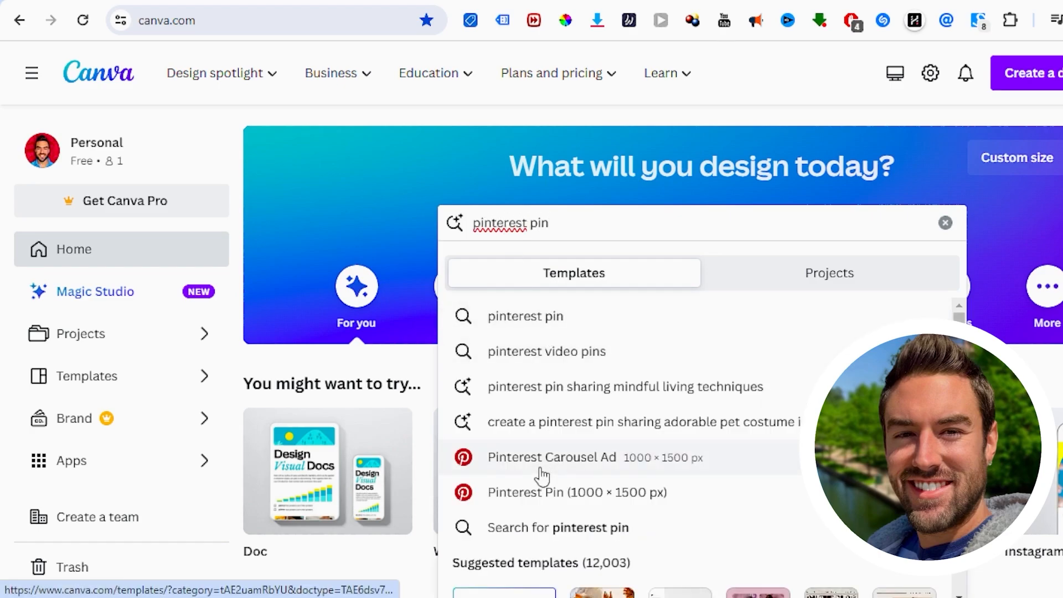
{"action": "left_click", "coordinate": [573, 496]}
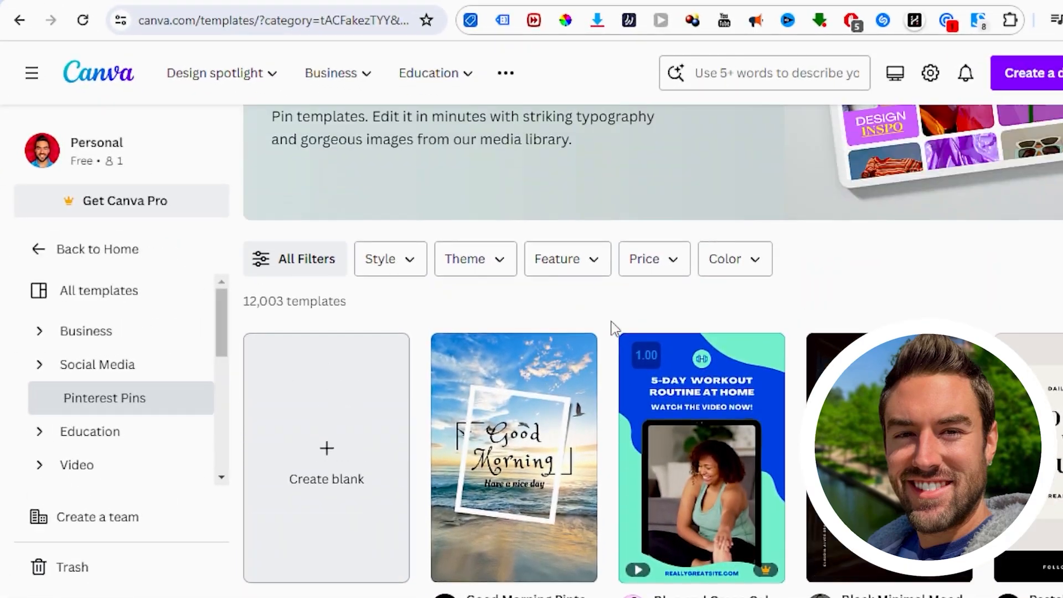
Step: Browse the Pinterest pin templates and create a blank Pinterest Pin design
{"action": "scroll", "coordinate": [612, 332], "scroll_direction": "up", "scroll_amount": 4}
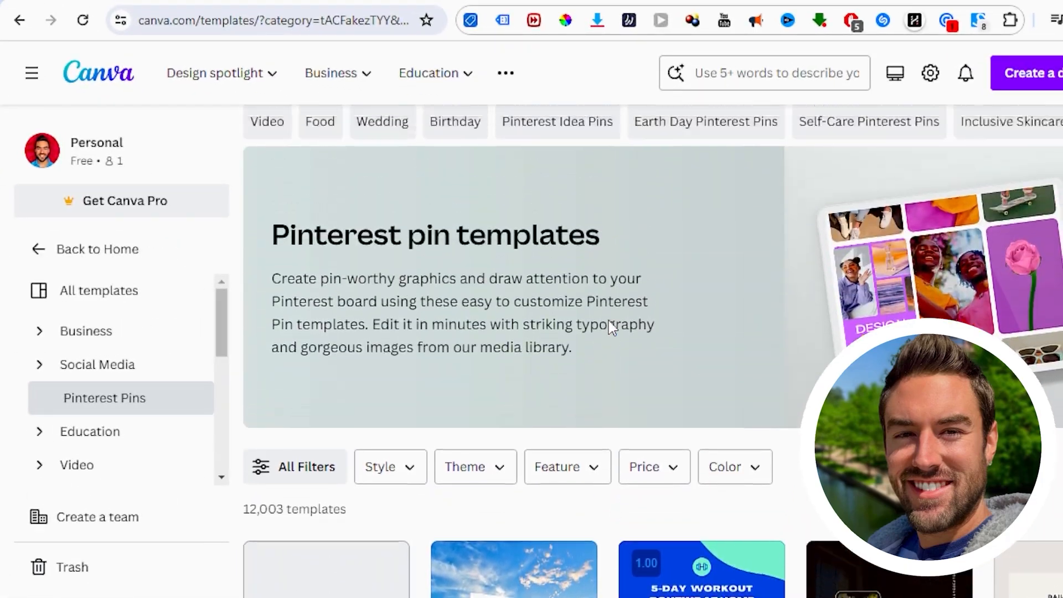
{"action": "scroll", "coordinate": [611, 310], "scroll_direction": "down", "scroll_amount": 6}
{"action": "scroll", "coordinate": [612, 263], "scroll_direction": "down", "scroll_amount": 2}
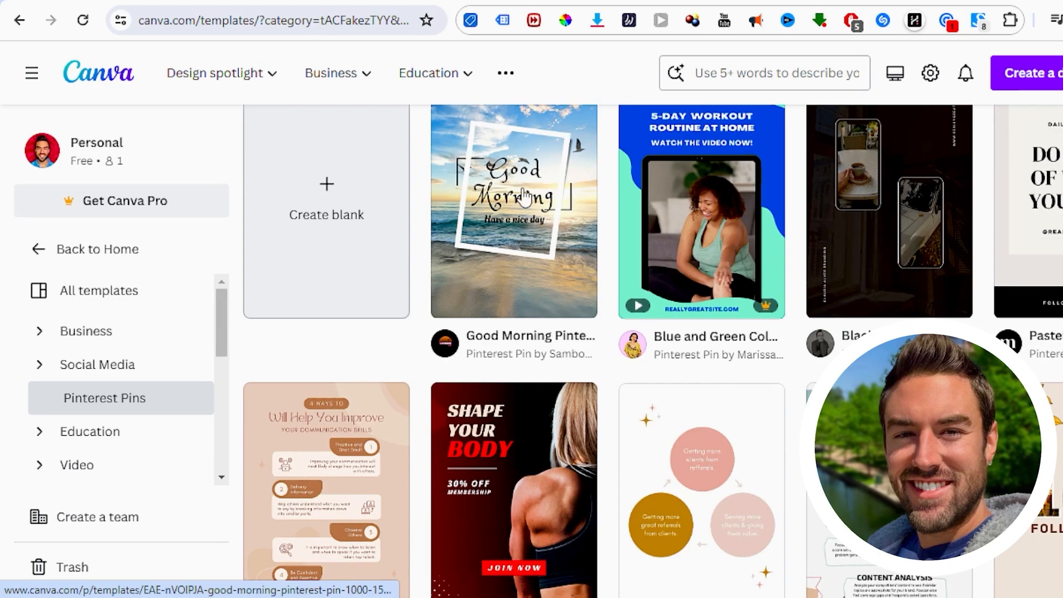
{"action": "mouse_move", "coordinate": [765, 319]}
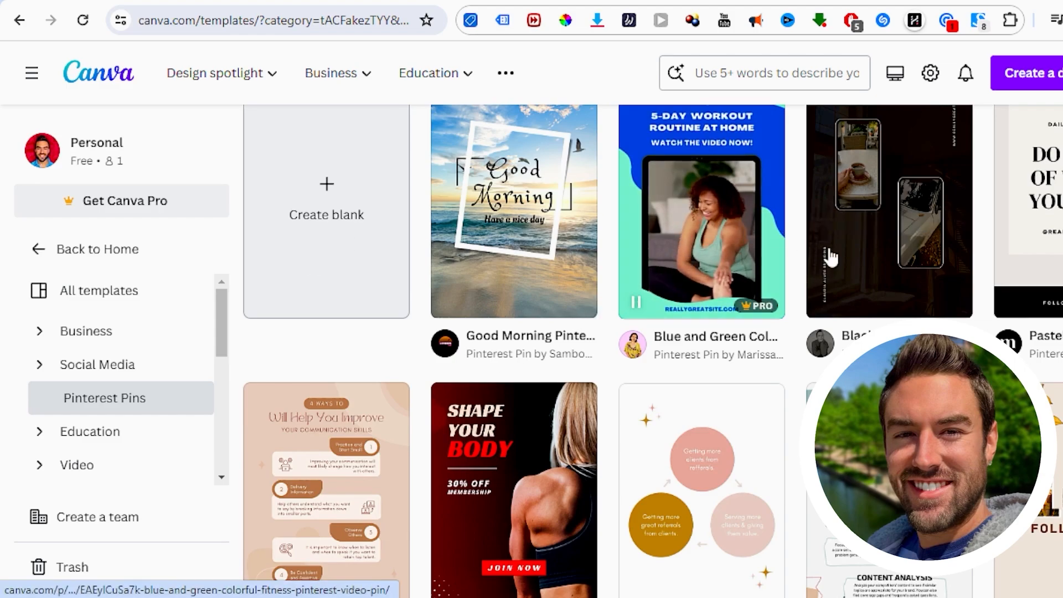
{"action": "scroll", "coordinate": [723, 161], "scroll_direction": "up", "scroll_amount": 2}
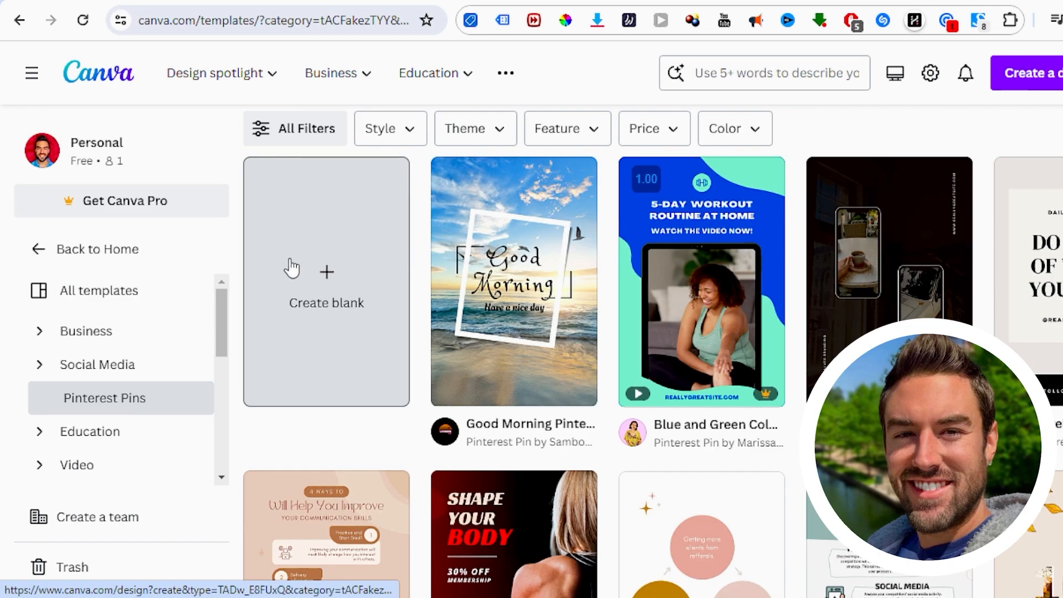
{"action": "left_click", "coordinate": [294, 282]}
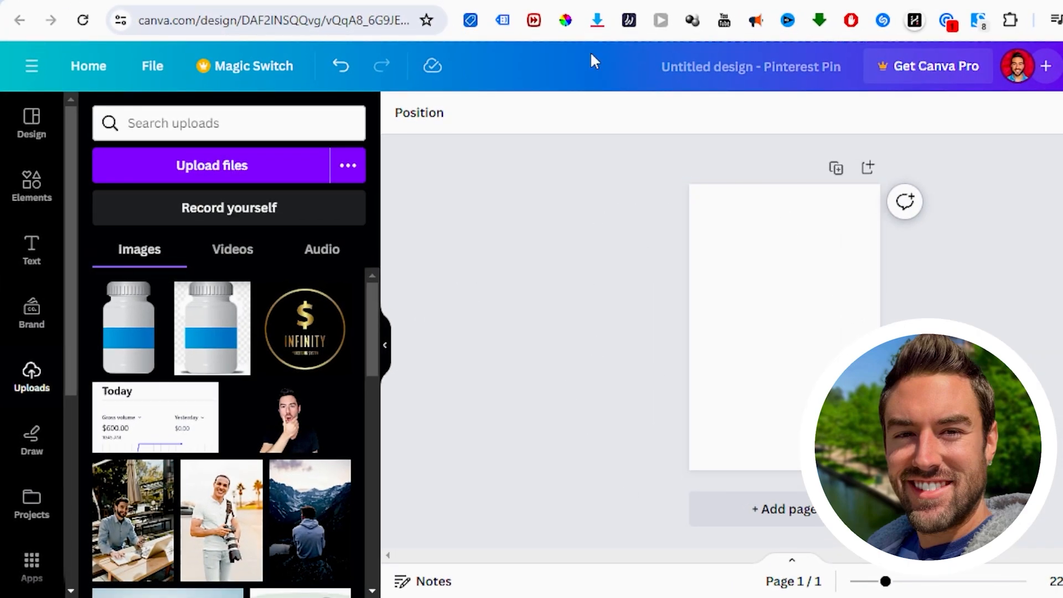
Step: Return to the Pinterest pin templates and look over the fitness designs for inspiration
{"action": "left_click", "coordinate": [587, 1]}
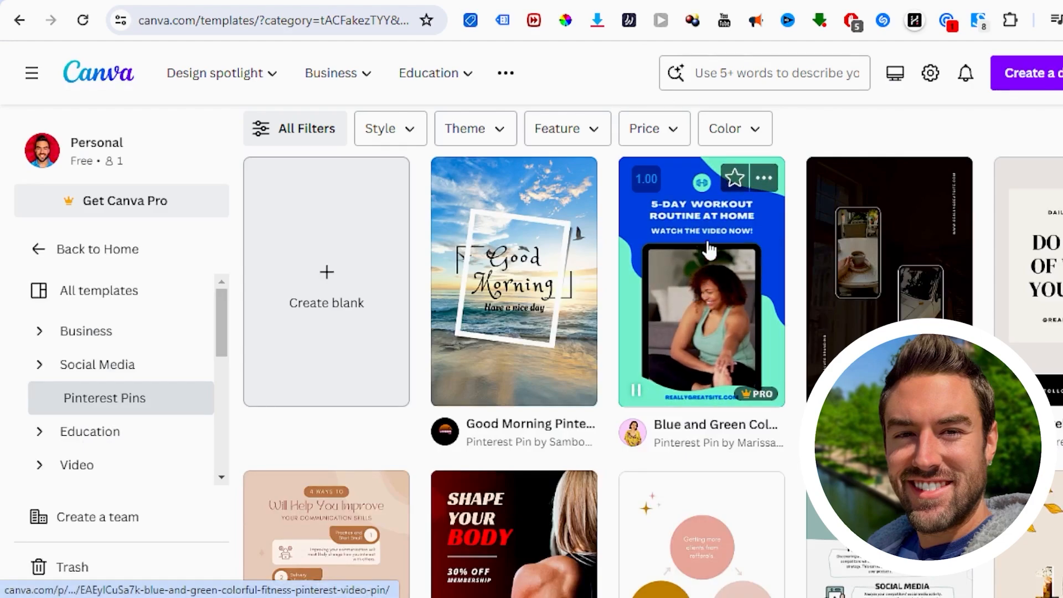
{"action": "scroll", "coordinate": [730, 280], "scroll_direction": "down", "scroll_amount": 3}
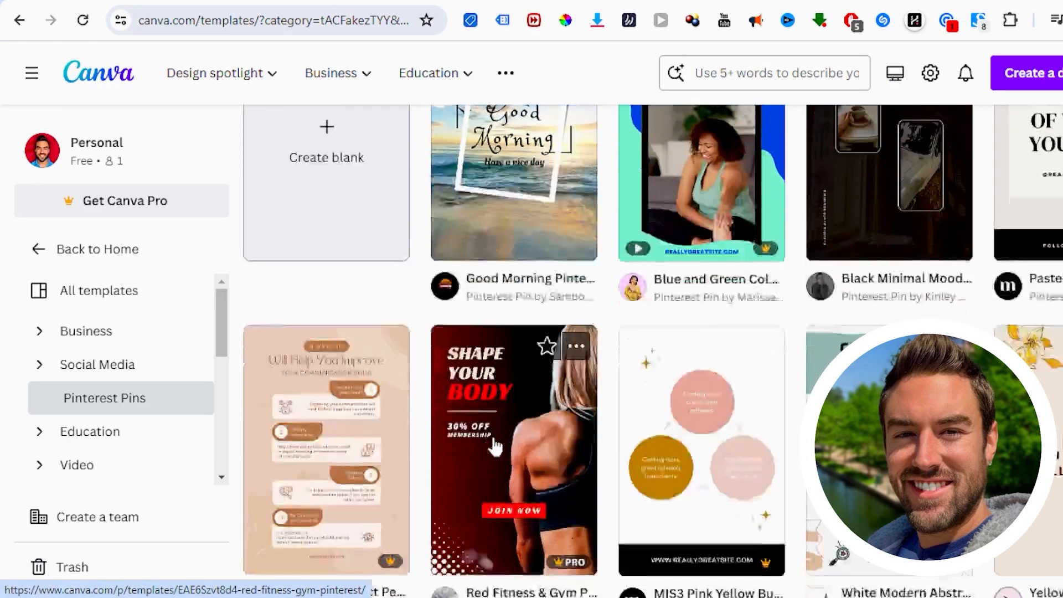
{"action": "scroll", "coordinate": [684, 213], "scroll_direction": "up", "scroll_amount": 3}
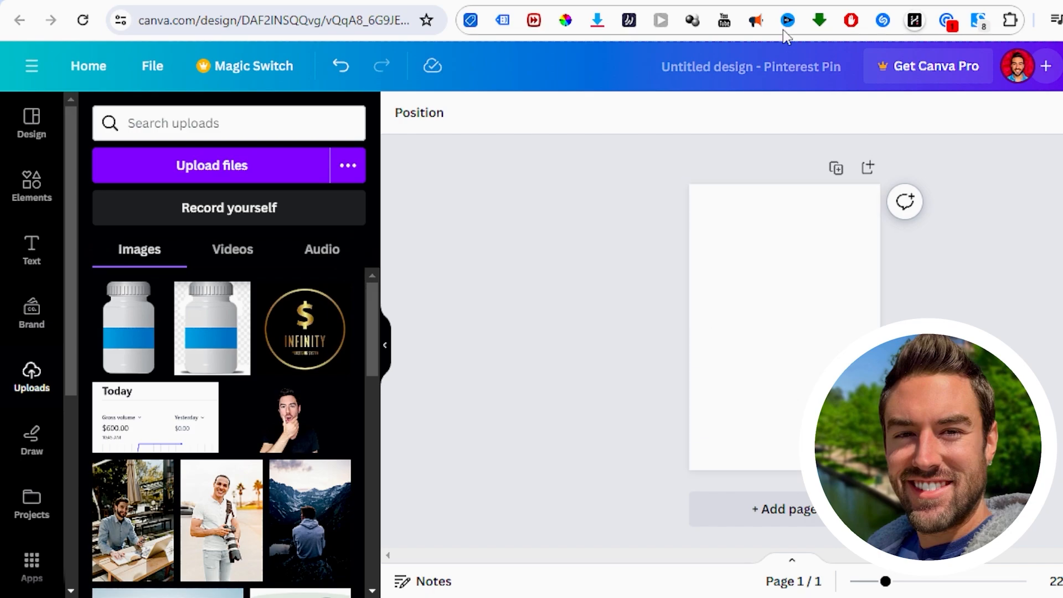
Step: Switch to the Puravive sales page and examine its product bottle image, headline and opening section
{"action": "left_click", "coordinate": [778, 1]}
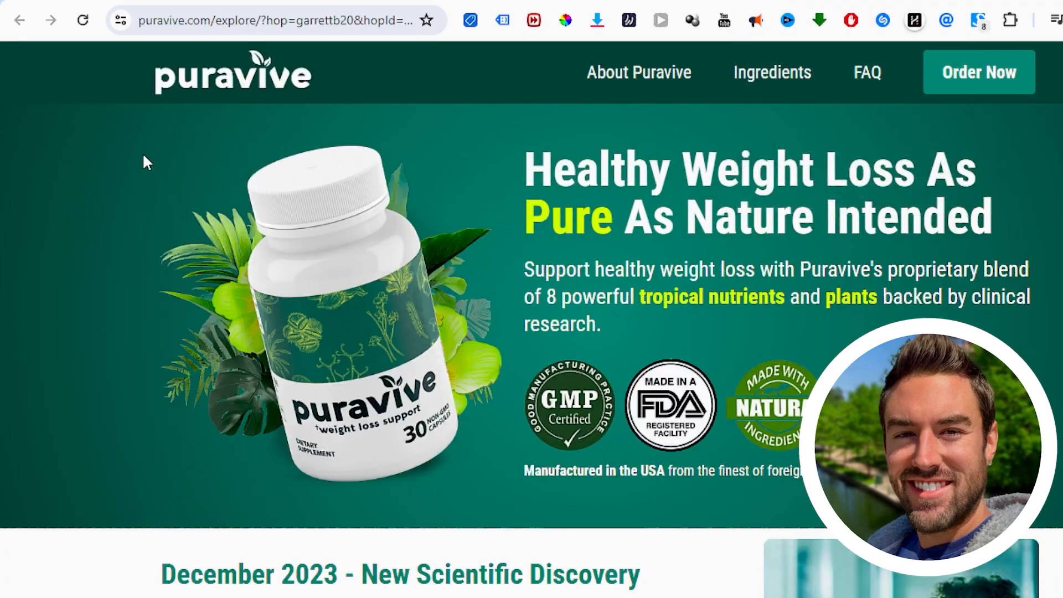
{"action": "scroll", "coordinate": [335, 199], "scroll_direction": "down", "scroll_amount": 1}
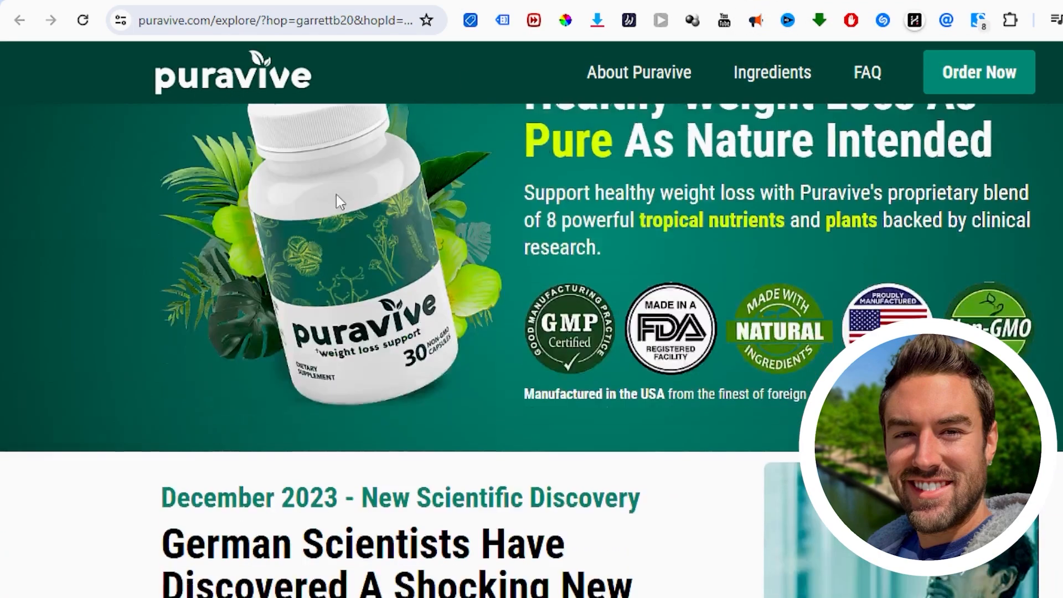
{"action": "scroll", "coordinate": [325, 252], "scroll_direction": "up", "scroll_amount": 1}
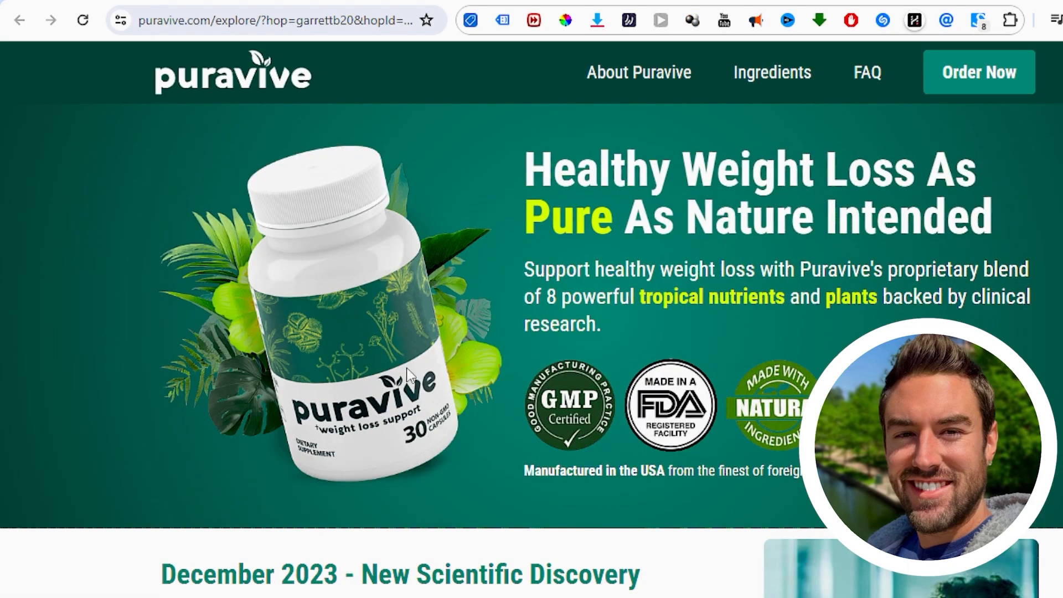
{"action": "scroll", "coordinate": [439, 351], "scroll_direction": "down", "scroll_amount": 3}
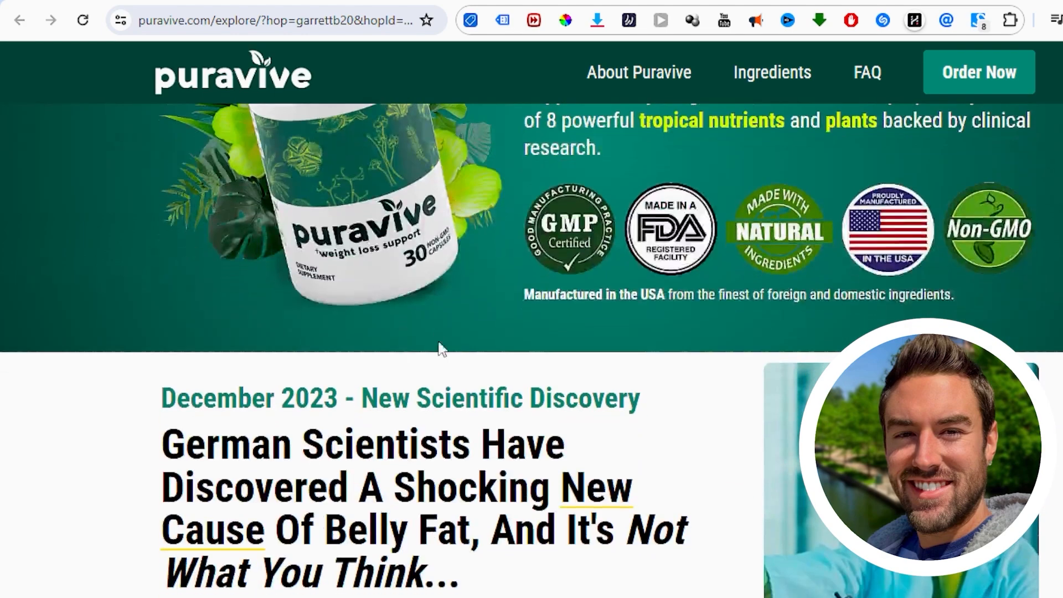
{"action": "scroll", "coordinate": [329, 310], "scroll_direction": "up", "scroll_amount": 1}
{"action": "scroll", "coordinate": [330, 310], "scroll_direction": "up", "scroll_amount": 3}
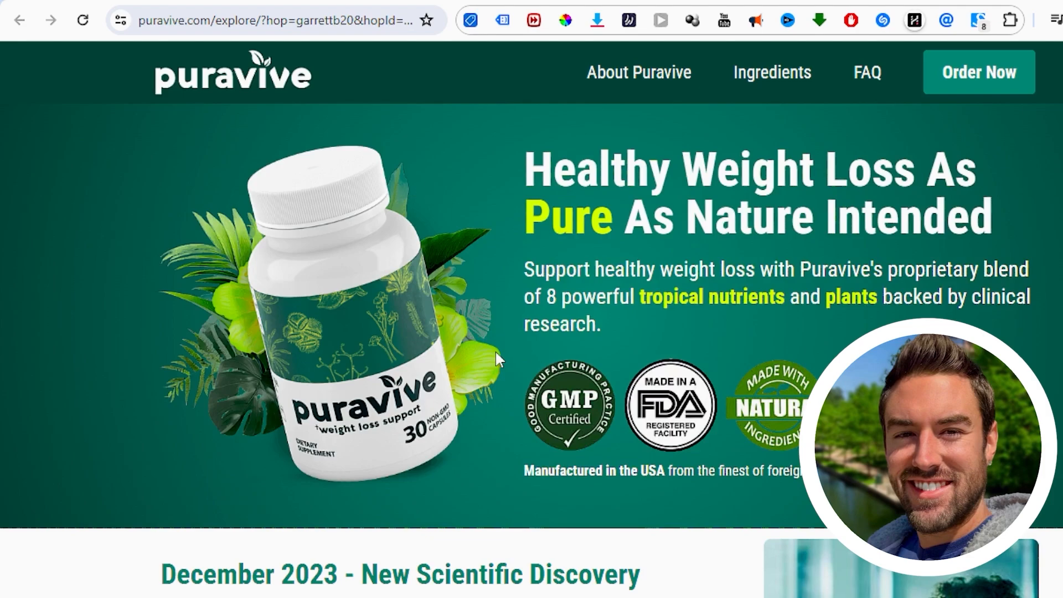
Step: Switch to the Google Images results for "pill bottle png" and preview the PNGWing image of the bottle with a blue label
{"action": "left_click", "coordinate": [507, 1]}
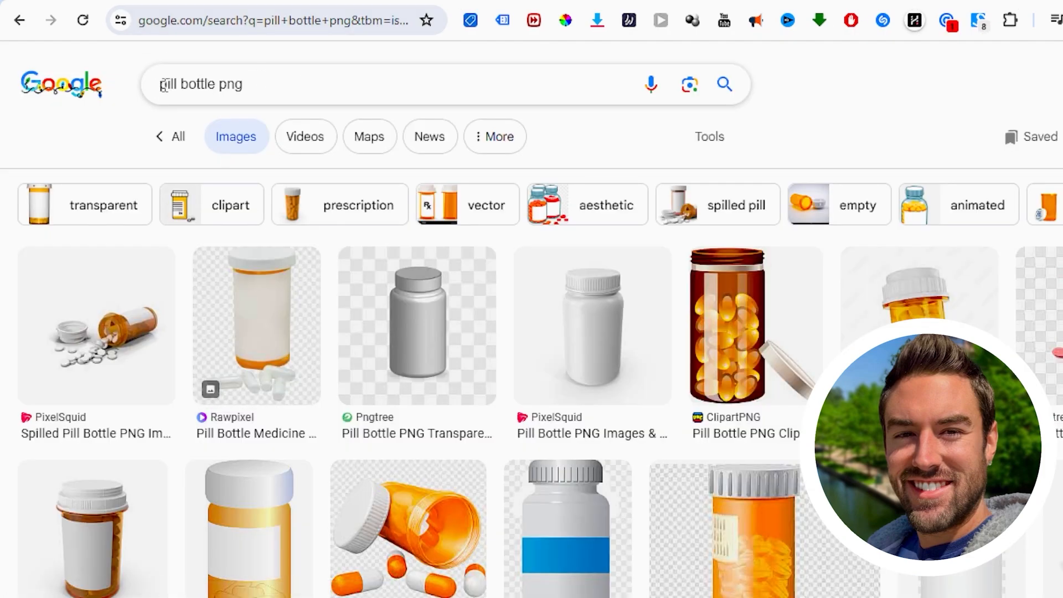
{"action": "left_click_drag", "start_coordinate": [161, 84], "coordinate": [250, 84]}
{"action": "left_click", "coordinate": [93, 128]}
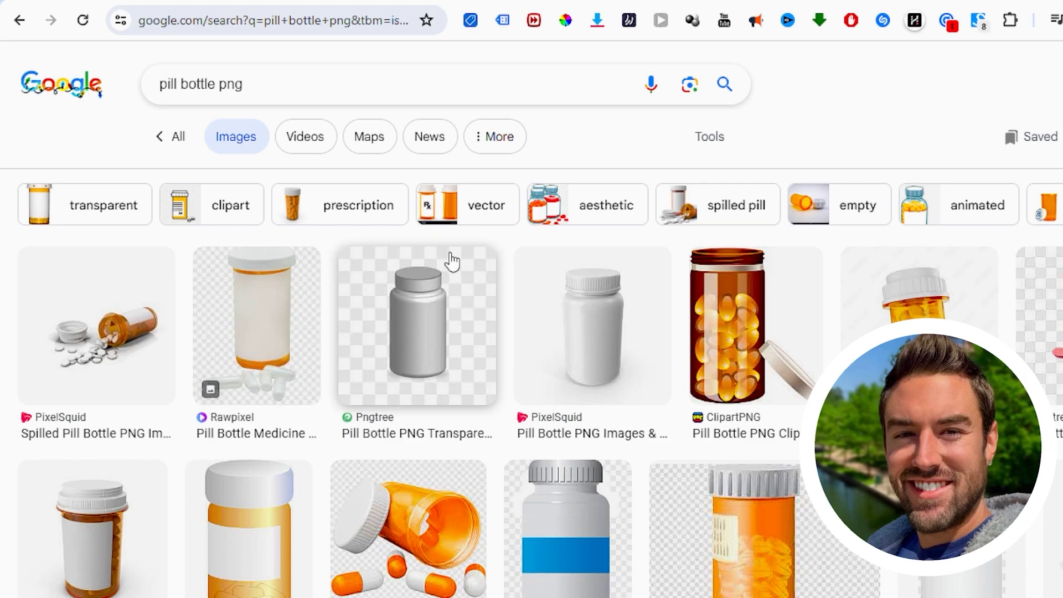
{"action": "scroll", "coordinate": [437, 241], "scroll_direction": "down", "scroll_amount": 3}
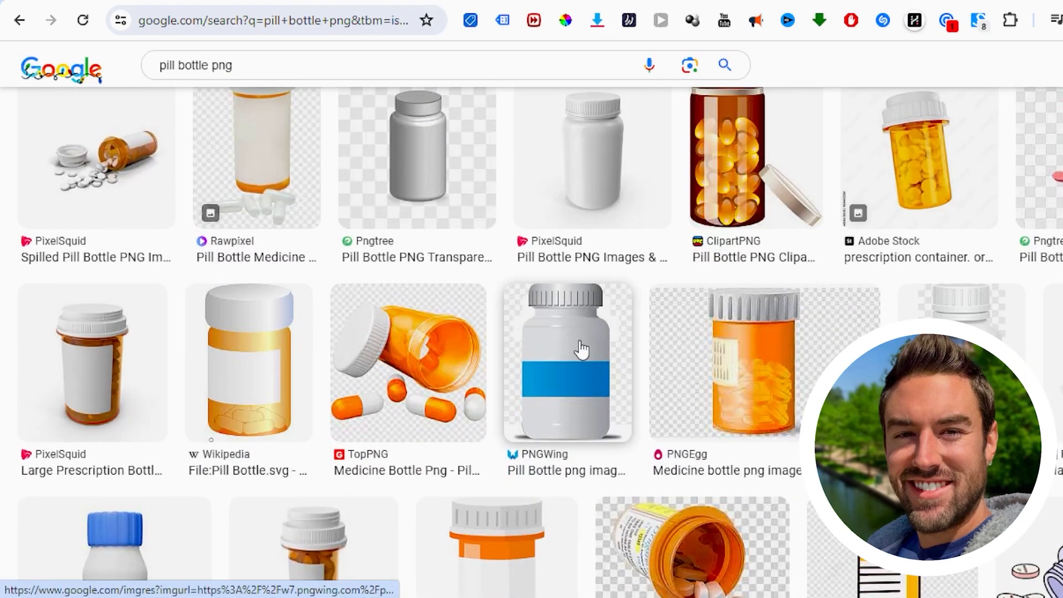
{"action": "scroll", "coordinate": [695, 297], "scroll_direction": "down", "scroll_amount": 10}
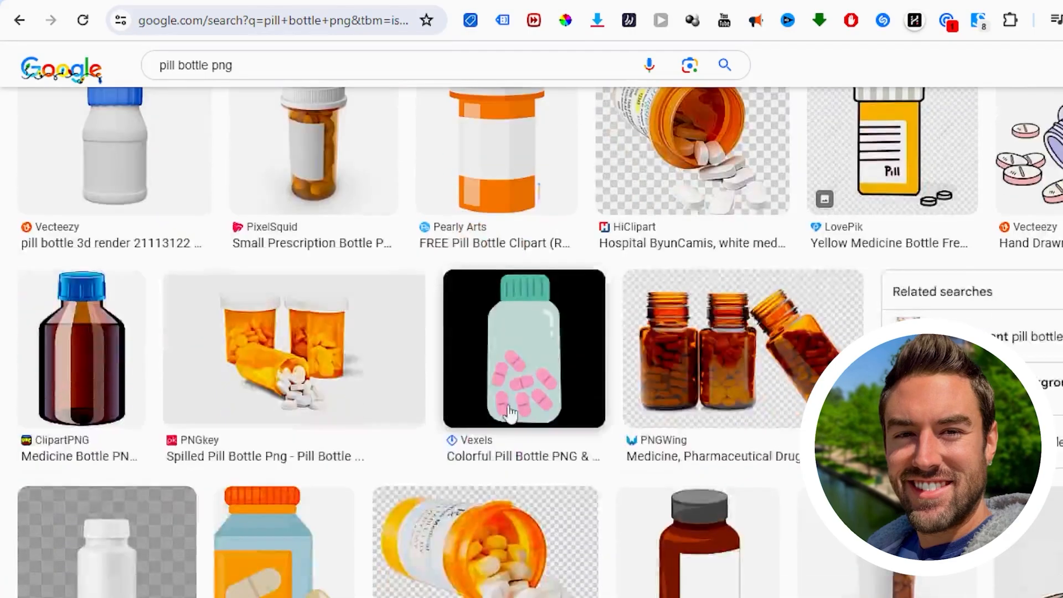
{"action": "scroll", "coordinate": [718, 218], "scroll_direction": "up", "scroll_amount": 10}
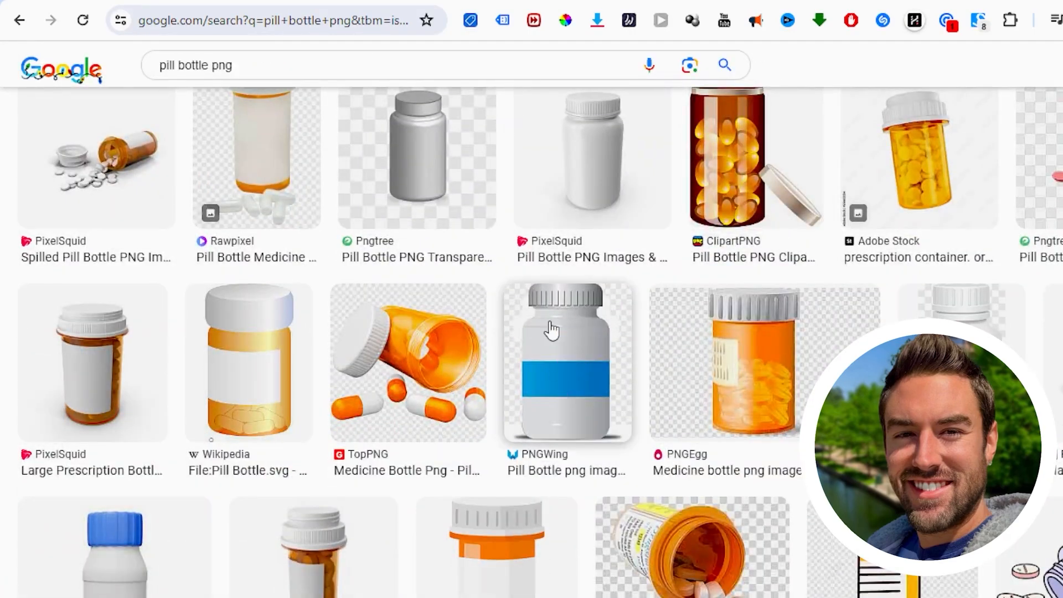
{"action": "left_click", "coordinate": [552, 331]}
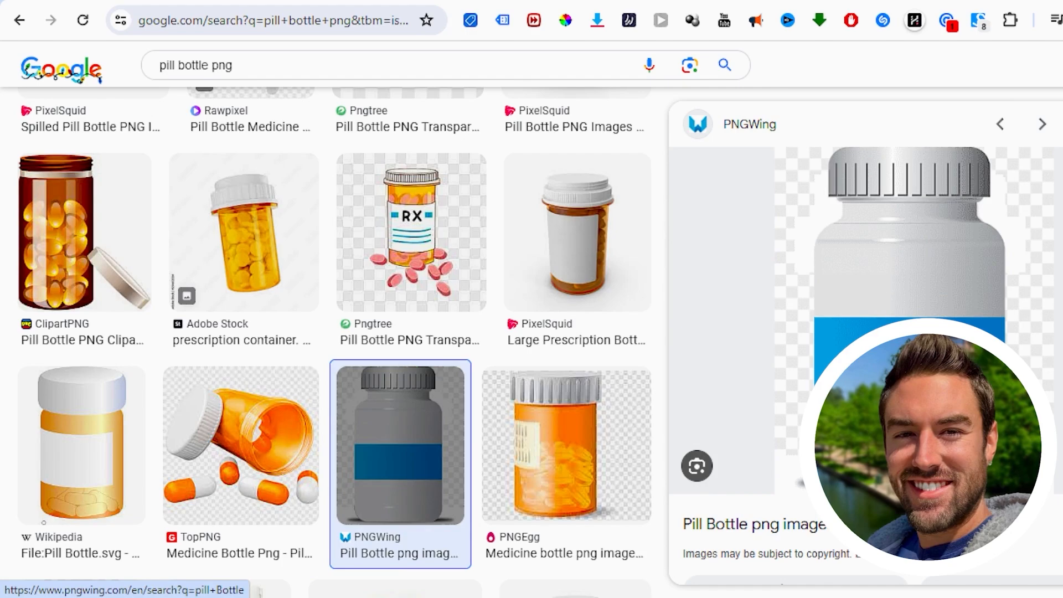
Step: Return to the blank Canva pin, add the uploaded transparent pill bottle image, and move it slightly lower on the page
{"action": "left_click", "coordinate": [689, 6]}
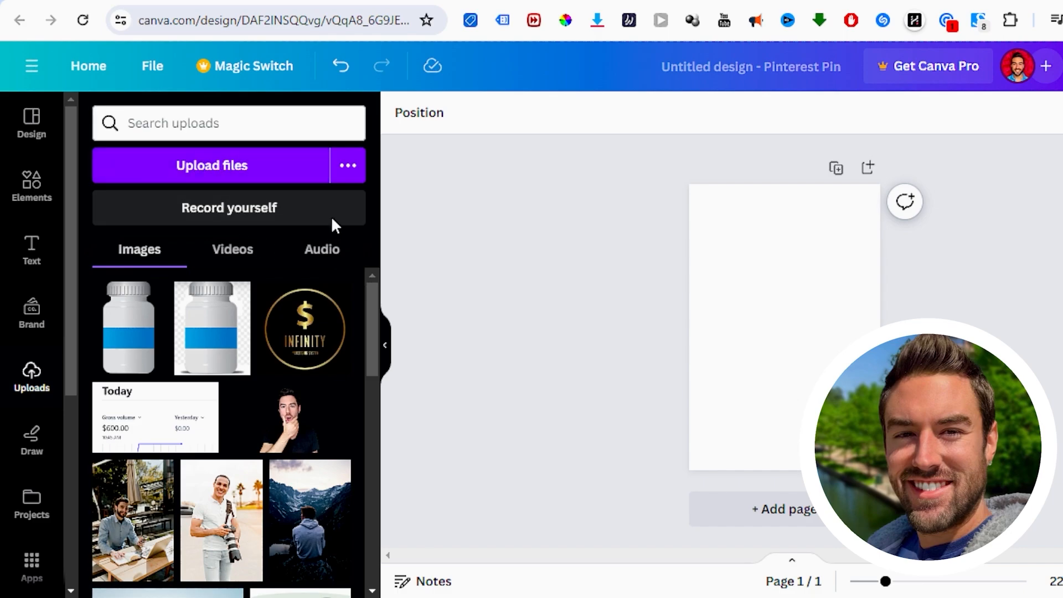
{"action": "left_click", "coordinate": [135, 341]}
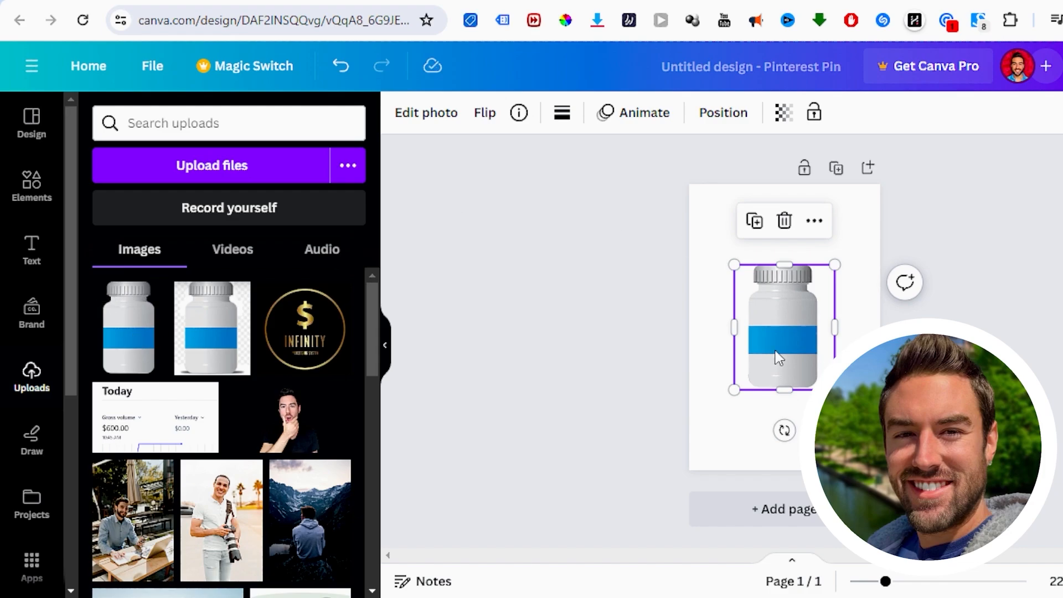
{"action": "left_click_drag", "start_coordinate": [793, 337], "coordinate": [794, 354]}
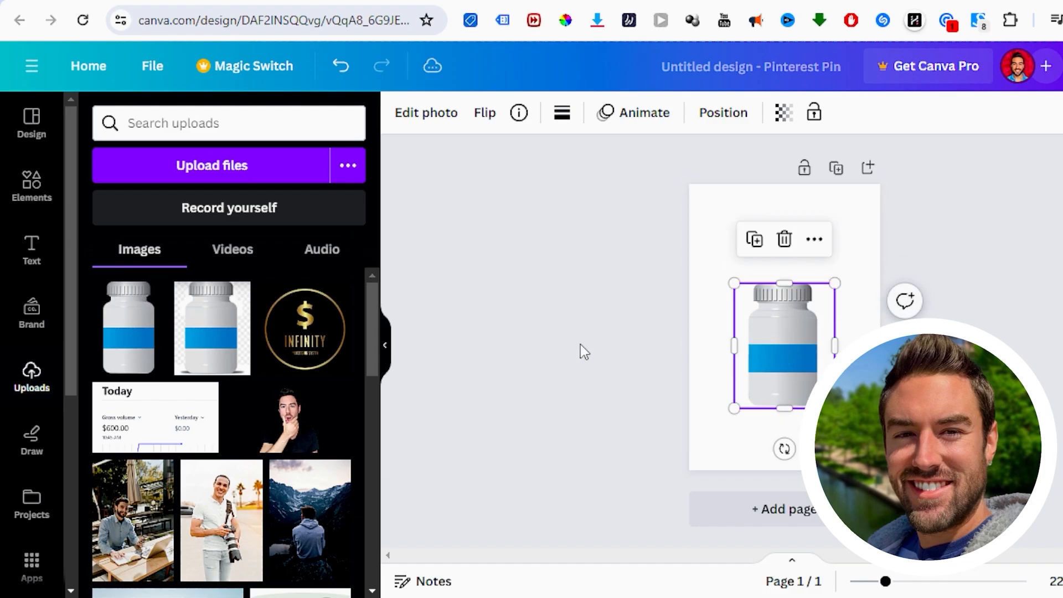
Step: Try the bottle's blue as the pin's background color and settle on solid purple
{"action": "left_click", "coordinate": [770, 233]}
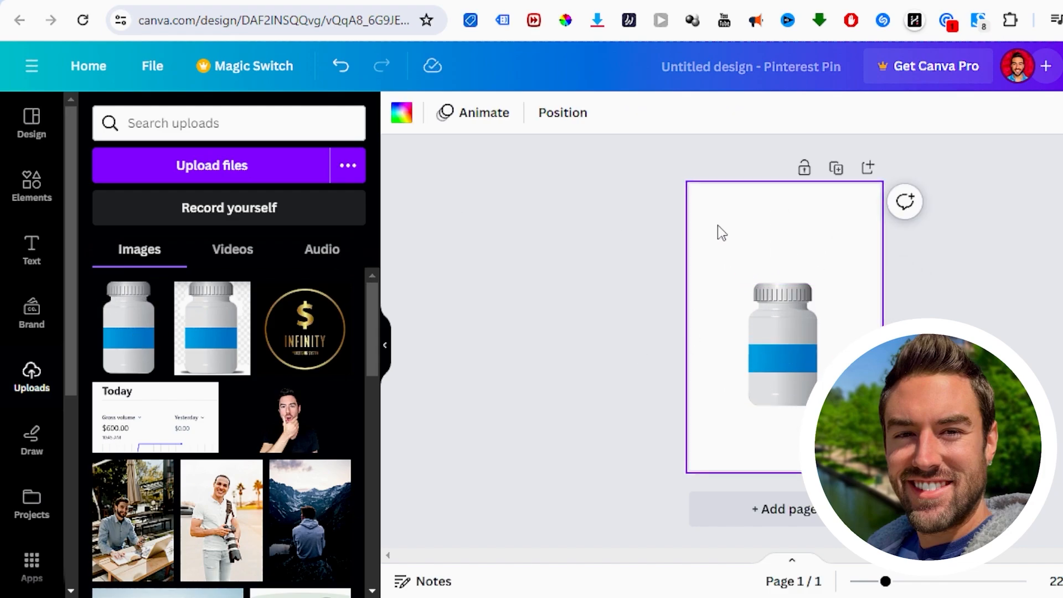
{"action": "left_click", "coordinate": [402, 115]}
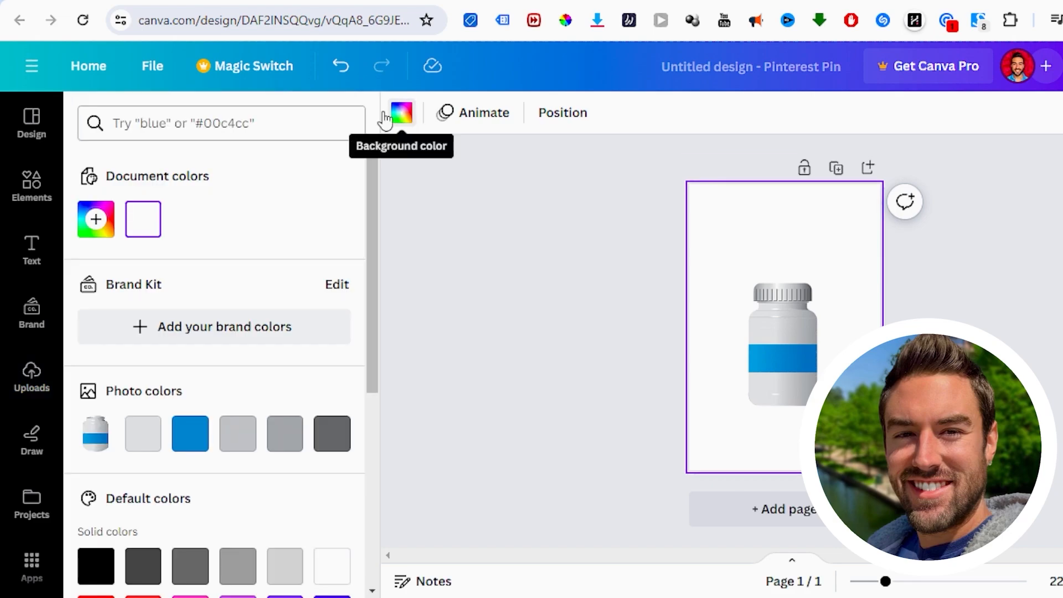
{"action": "left_click", "coordinate": [190, 433]}
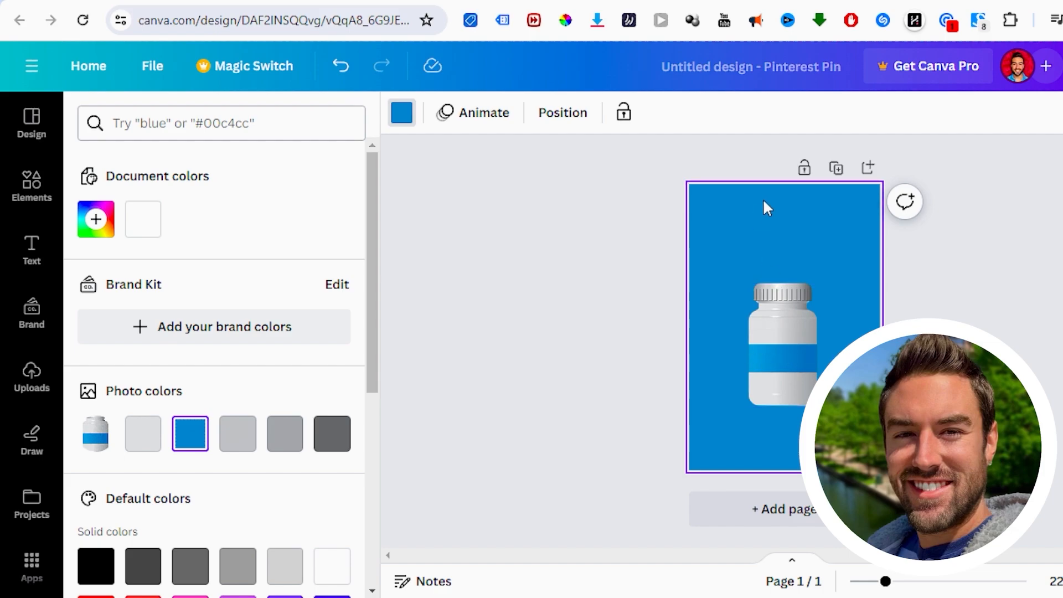
{"action": "scroll", "coordinate": [166, 351], "scroll_direction": "down", "scroll_amount": 5}
{"action": "left_click", "coordinate": [297, 357]}
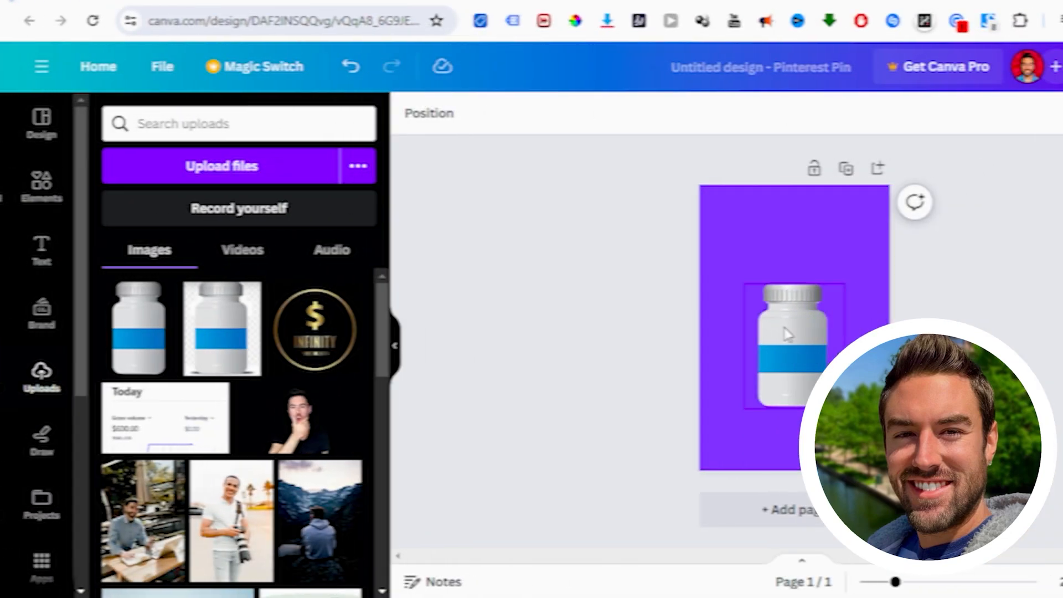
Step: Add a default heading, place it above the pill bottle, and shift the bottle slightly lower
{"action": "left_click", "coordinate": [34, 252]}
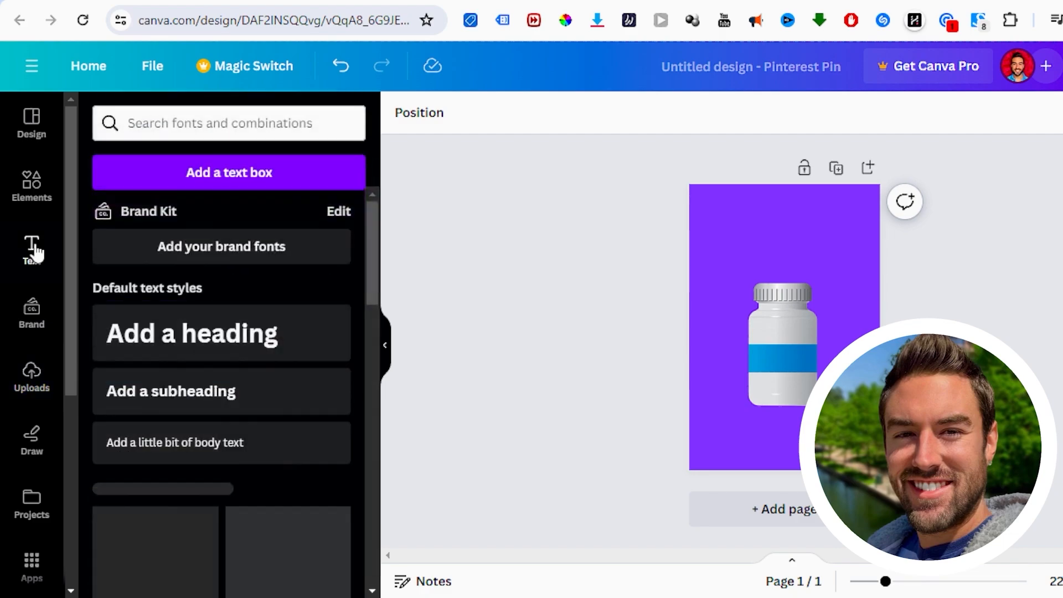
{"action": "left_click", "coordinate": [213, 343]}
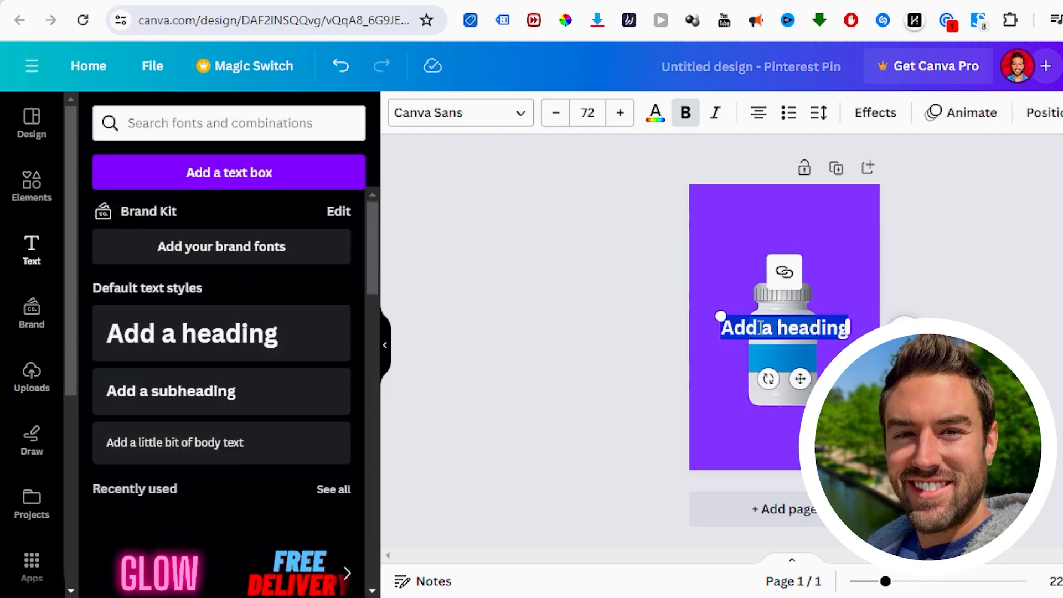
{"action": "left_click_drag", "start_coordinate": [801, 378], "coordinate": [798, 286]}
{"action": "left_click", "coordinate": [789, 353]}
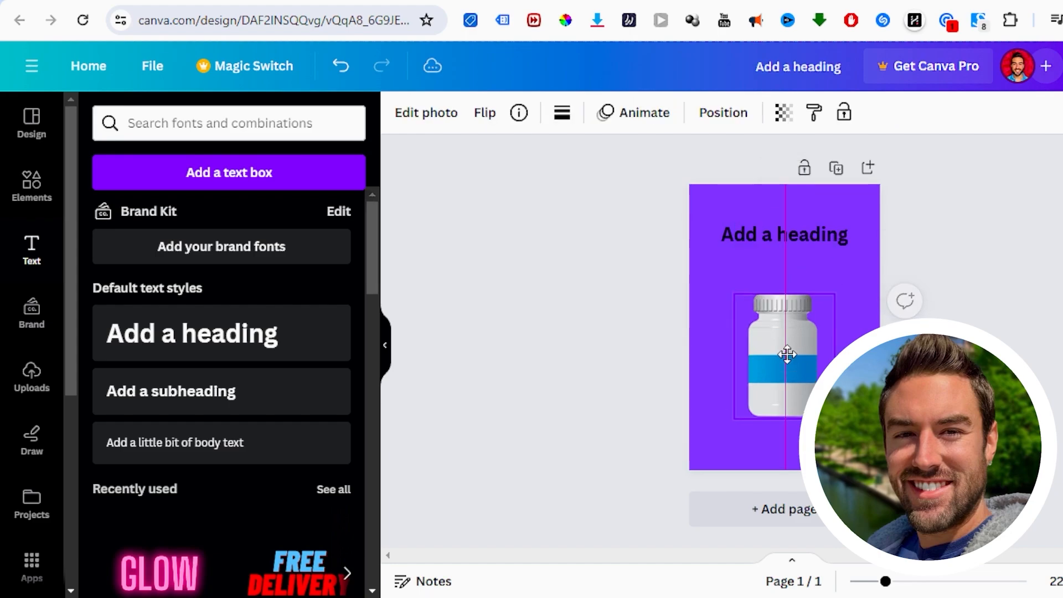
Step: Deselect the bottle, switch to the Puravive sales page, and review its headline and product claims
{"action": "left_click", "coordinate": [866, 297]}
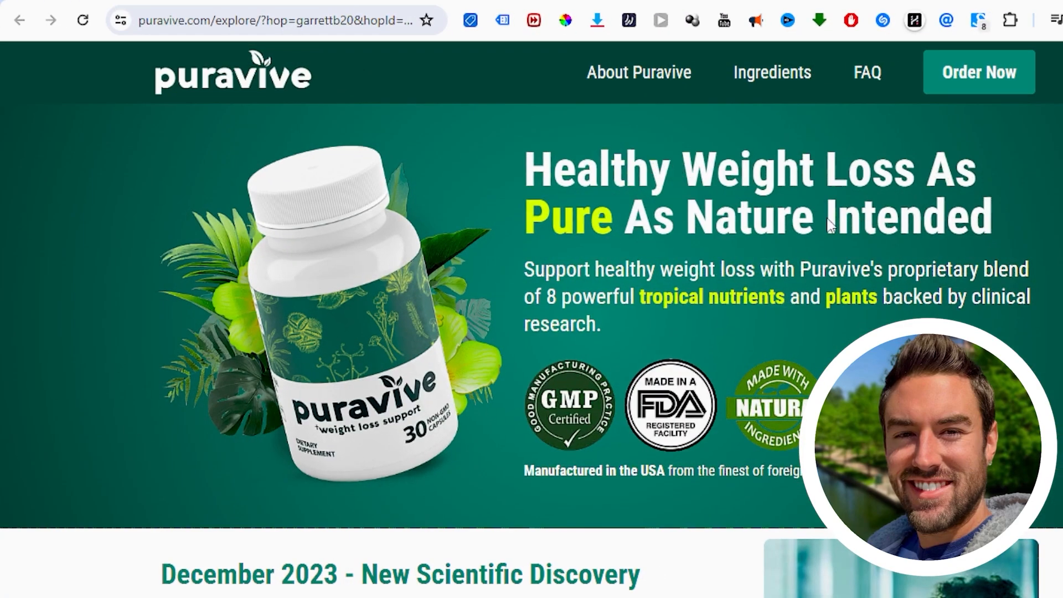
{"action": "scroll", "coordinate": [685, 260], "scroll_direction": "down", "scroll_amount": 2}
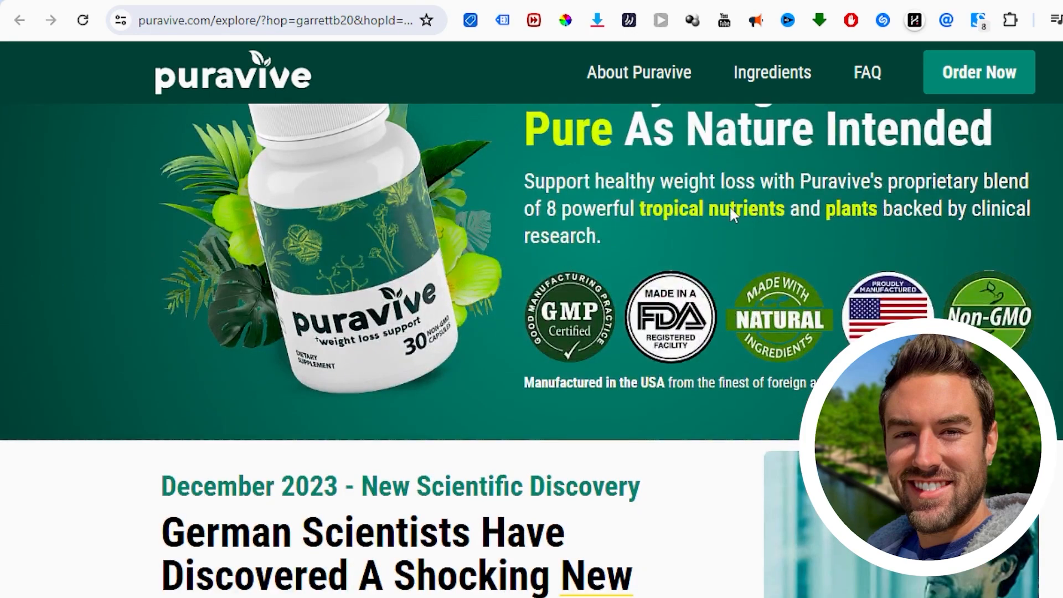
{"action": "scroll", "coordinate": [768, 219], "scroll_direction": "up", "scroll_amount": 2}
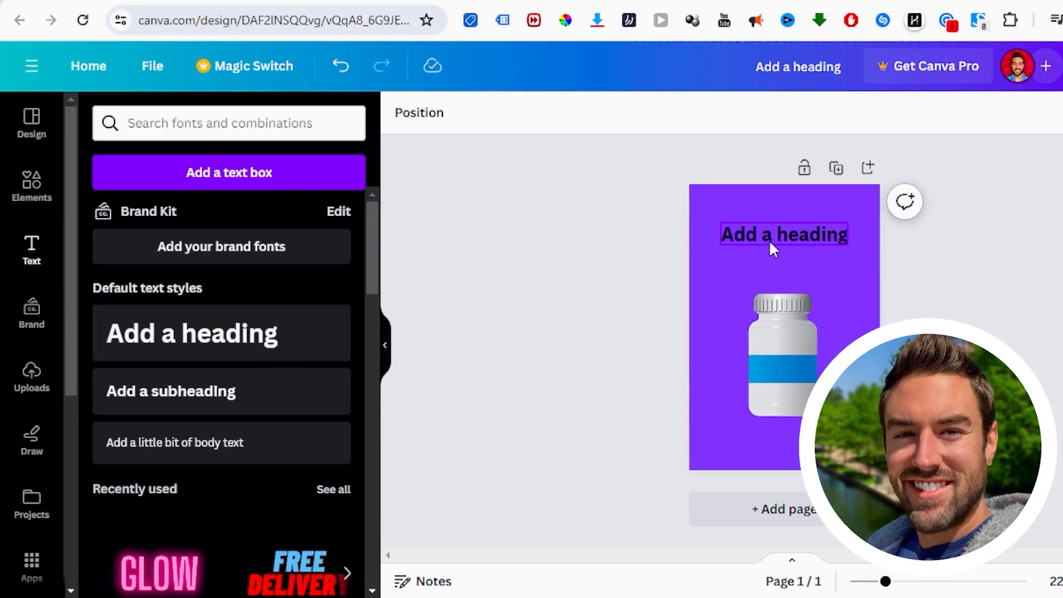
Step: Return to the Canva pin and replace the placeholder heading with "Discover The Secret Supplement To Help You Shed Fat Fast!"
{"action": "double_click", "coordinate": [767, 238]}
{"action": "key", "text": "ctrl+a"}
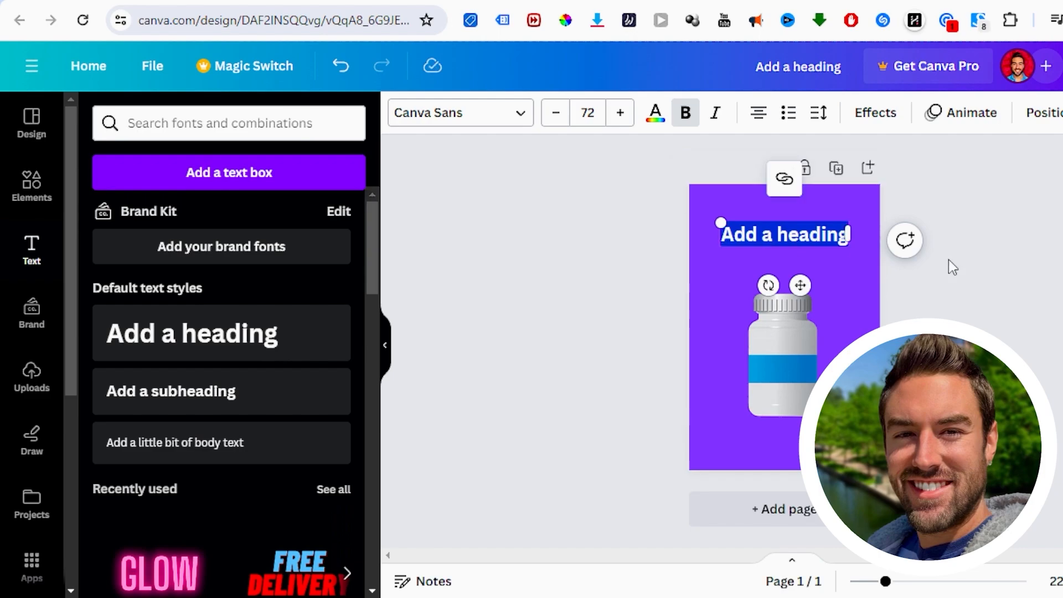
{"action": "type", "text": "Discover The Secr"}
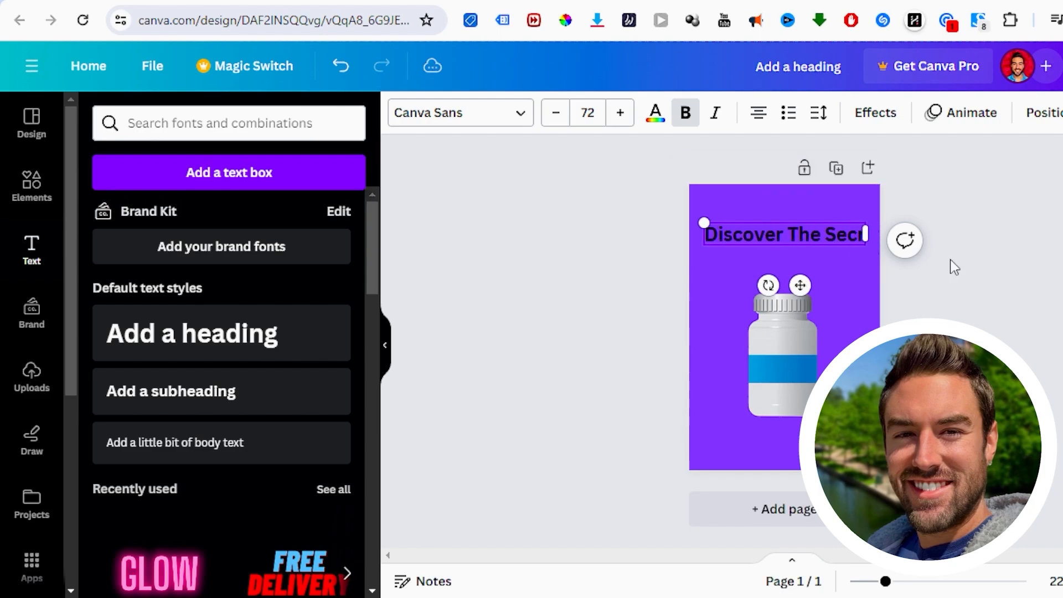
{"action": "type", "text": "et Supplement To H"}
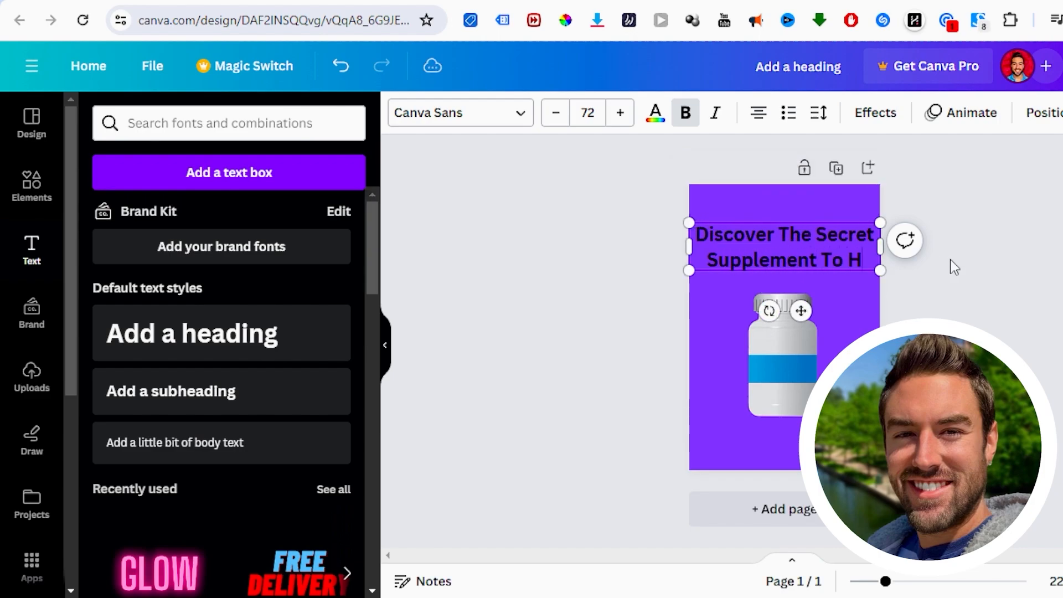
{"action": "type", "text": "elp You Shed Fa"}
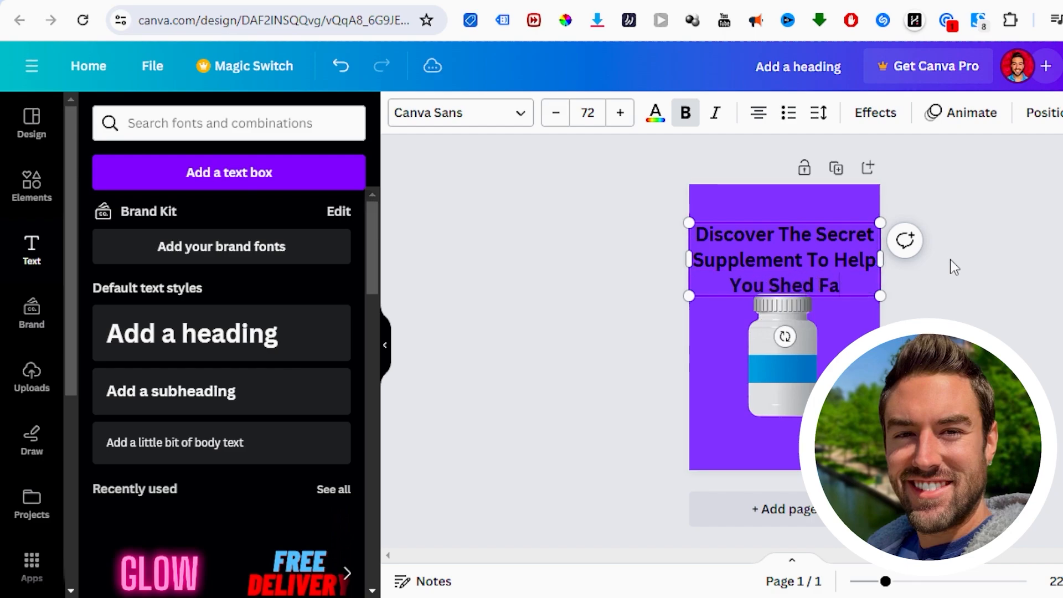
{"action": "type", "text": "t Tast"}
{"action": "key", "text": "BackSpace"}
{"action": "key", "text": "BackSpace"}
{"action": "key", "text": "BackSpace"}
{"action": "key", "text": "BackSpace"}
{"action": "type", "text": "Fast!"}
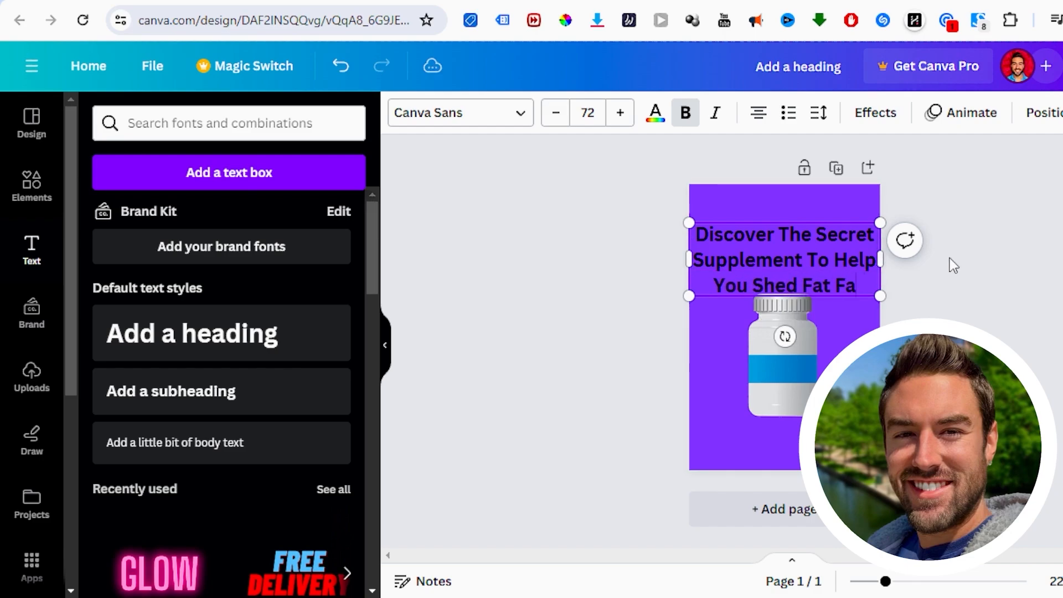
Step: Shrink the heading to a font size of about 64.8 and move it higher on the page, centered
{"action": "left_click_drag", "start_coordinate": [690, 222], "coordinate": [709, 230]}
{"action": "left_click_drag", "start_coordinate": [773, 244], "coordinate": [774, 227]}
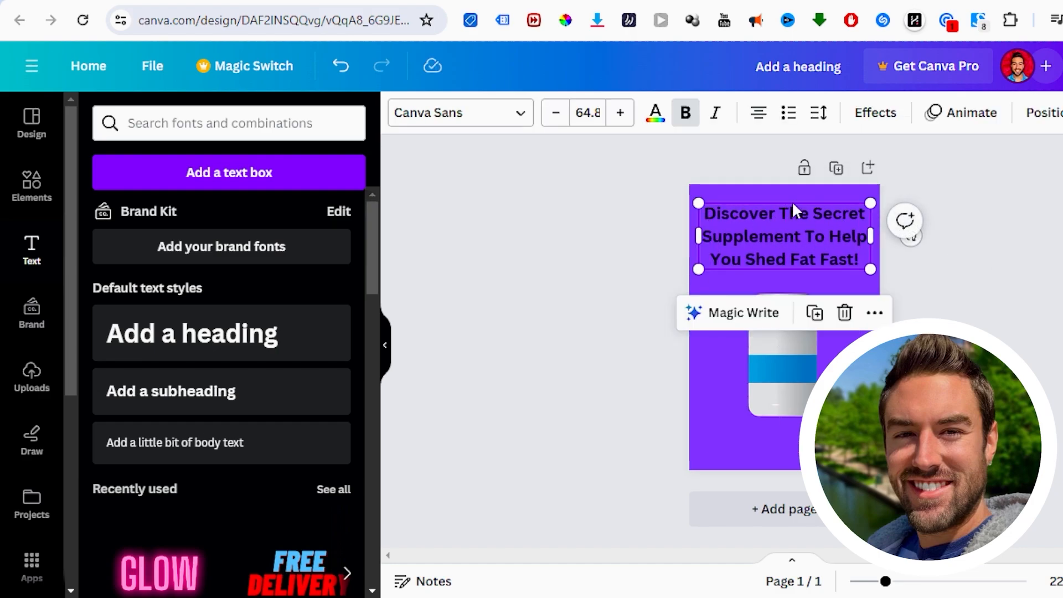
{"action": "left_click", "coordinate": [632, 261]}
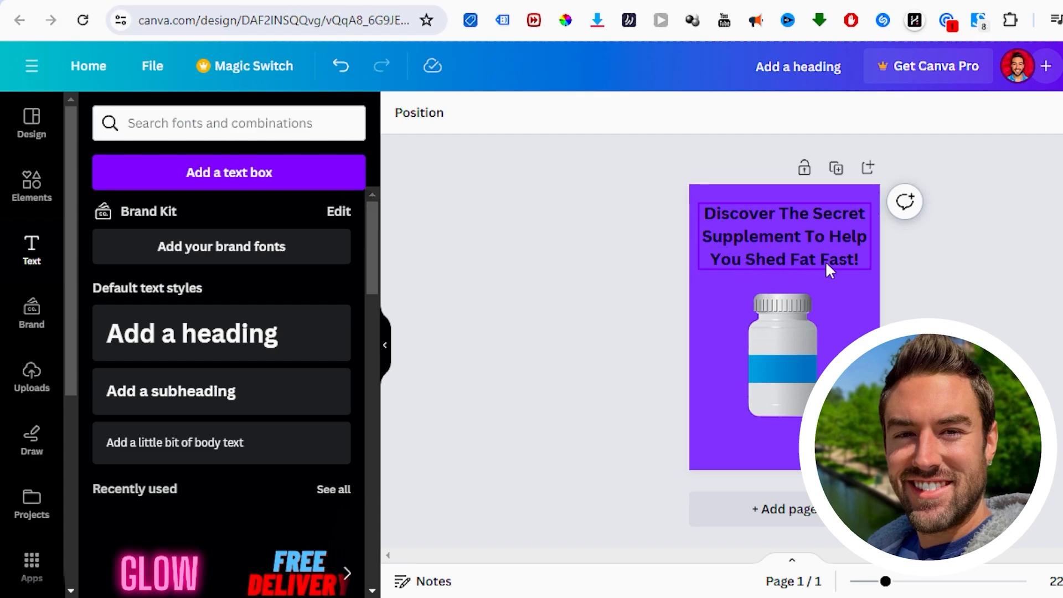
Step: Shift the pill bottle lower and add a second default heading between the main heading and the bottle
{"action": "left_click_drag", "start_coordinate": [791, 346], "coordinate": [791, 371]}
{"action": "left_click", "coordinate": [1015, 331]}
{"action": "left_click", "coordinate": [789, 259]}
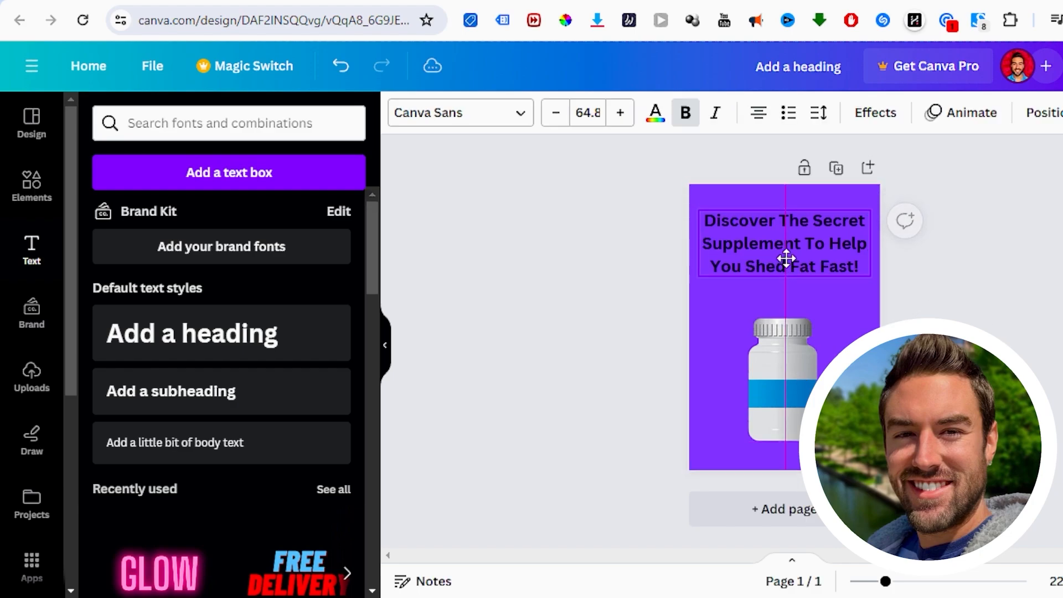
{"action": "left_click", "coordinate": [283, 326]}
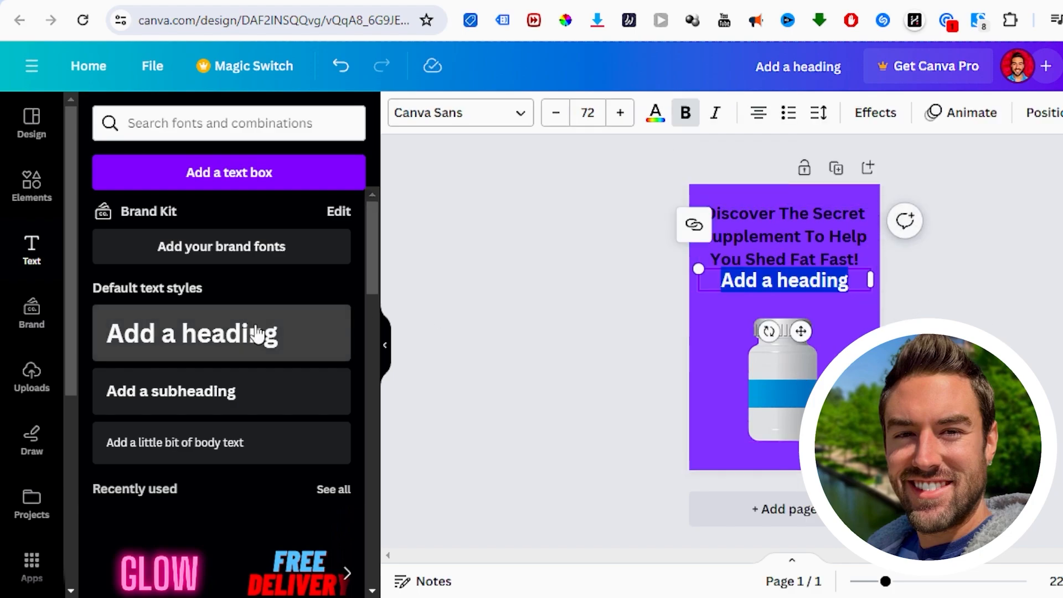
{"action": "left_click_drag", "start_coordinate": [811, 281], "coordinate": [812, 290]}
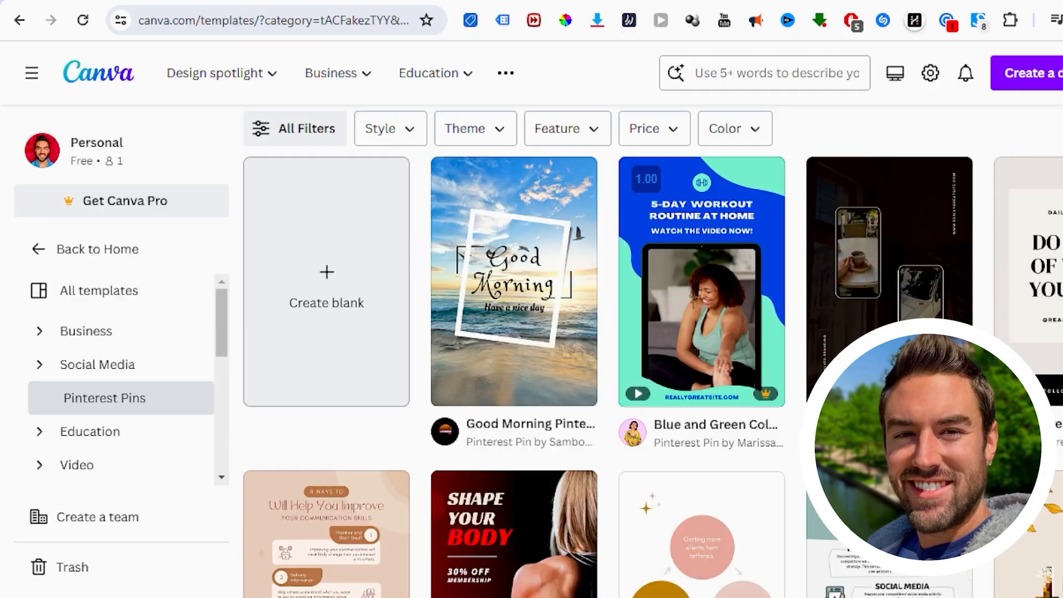
Step: Glance at the Pinterest pin templates for ideas and replace the second heading's text with "Get This Supplement Today!"
{"action": "mouse_move", "coordinate": [693, 237]}
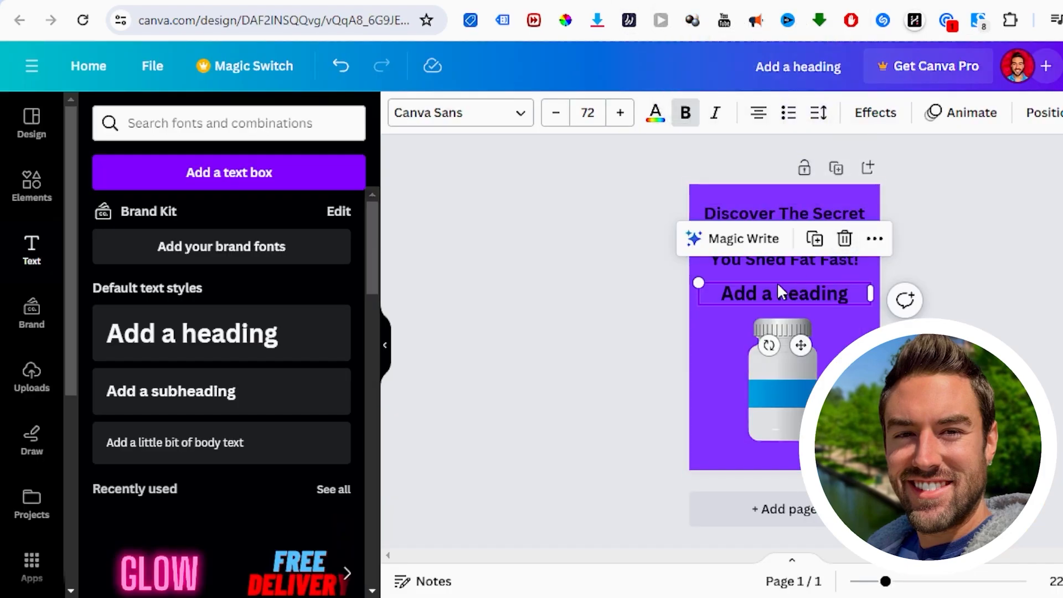
{"action": "double_click", "coordinate": [779, 288]}
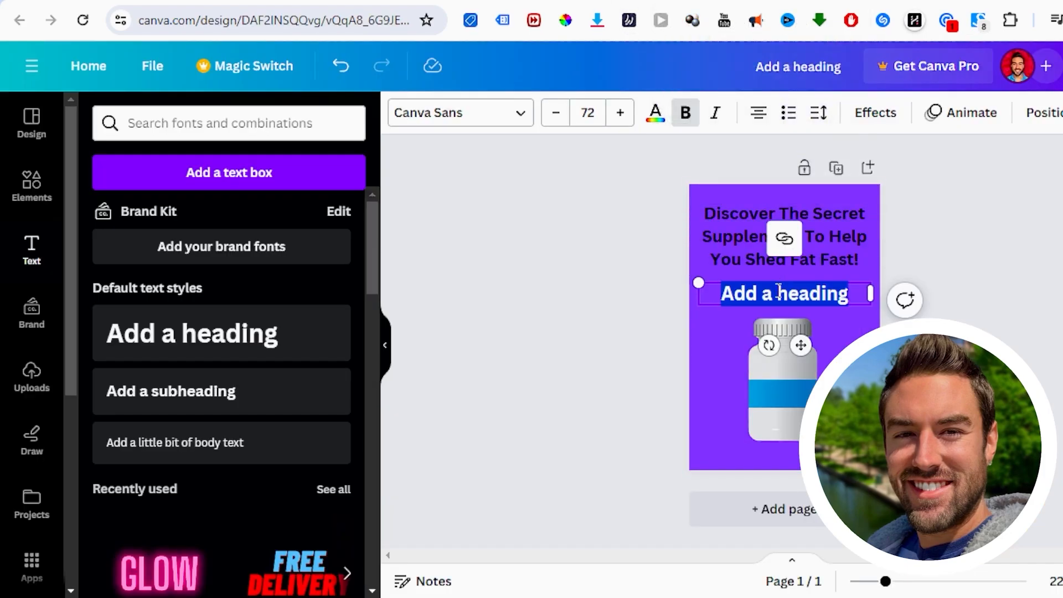
{"action": "type", "text": "Get The"}
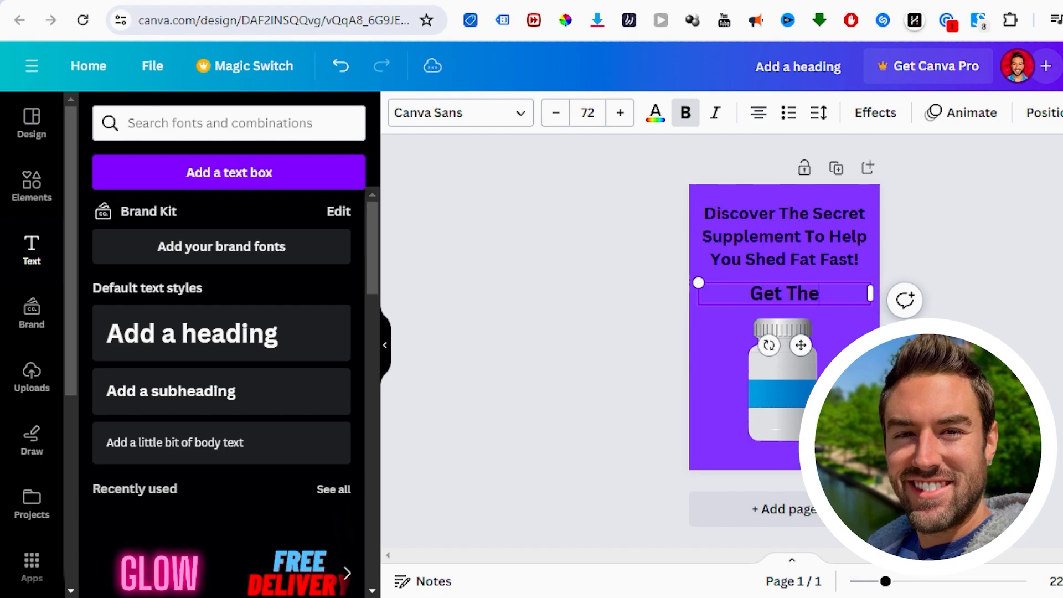
{"action": "key", "text": "BackSpace"}
{"action": "type", "text": "is Supplement T"}
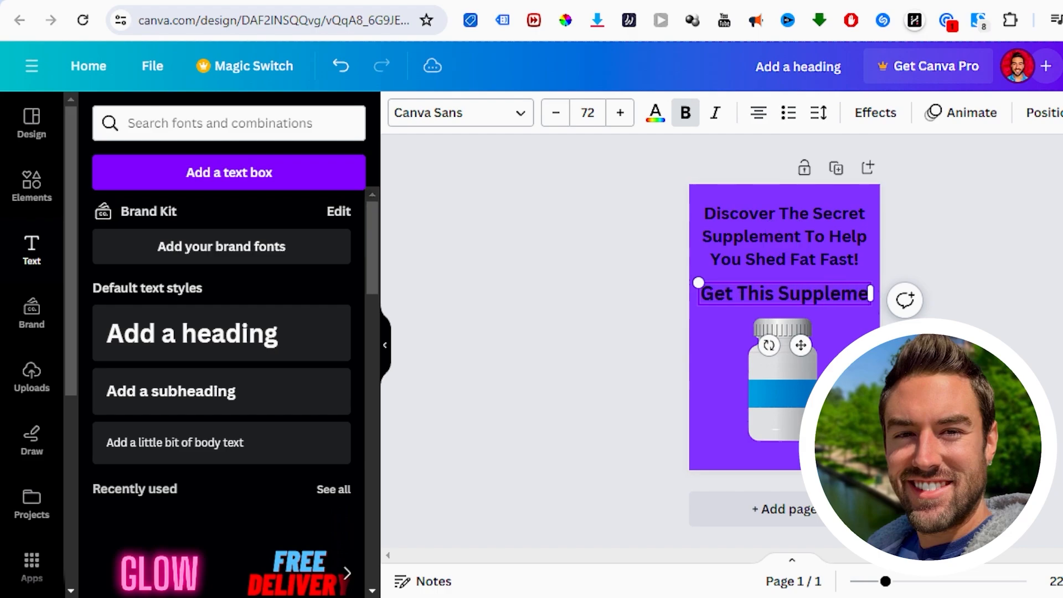
{"action": "type", "text": "oday!"}
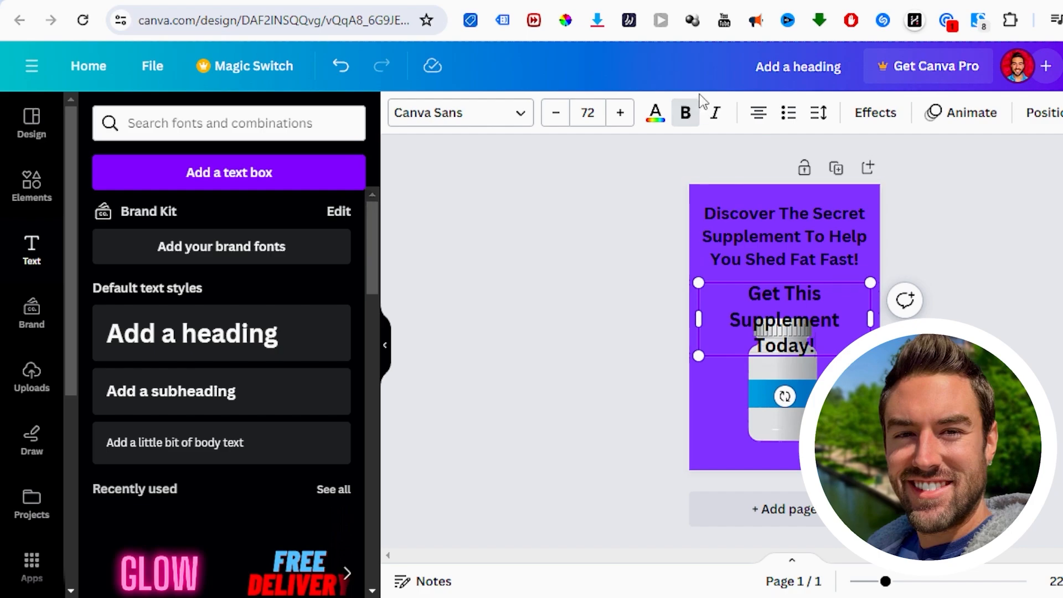
Step: Reduce the font size of "Get This Supplement Today!" until it fits on one line, and deselect it
{"action": "left_click", "coordinate": [559, 113]}
{"action": "left_click", "coordinate": [558, 113]}
{"action": "left_click", "coordinate": [559, 114]}
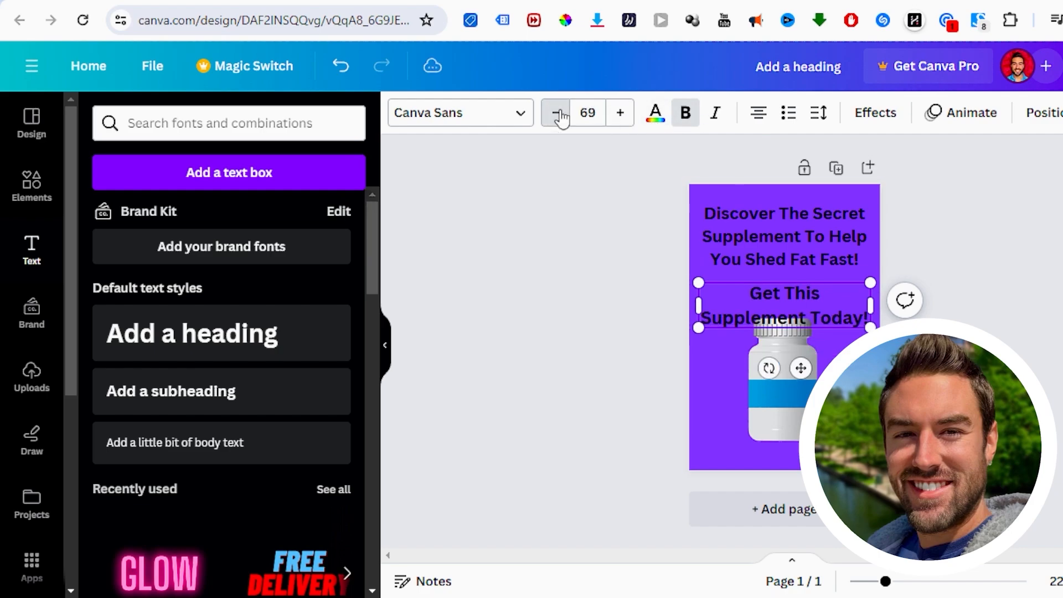
{"action": "left_click", "coordinate": [558, 113]}
{"action": "left_click", "coordinate": [558, 114]}
{"action": "left_click", "coordinate": [559, 114]}
{"action": "left_click", "coordinate": [558, 113]}
{"action": "left_click", "coordinate": [558, 114]}
{"action": "left_click", "coordinate": [558, 114]}
{"action": "left_click", "coordinate": [559, 113]}
{"action": "left_click", "coordinate": [558, 113]}
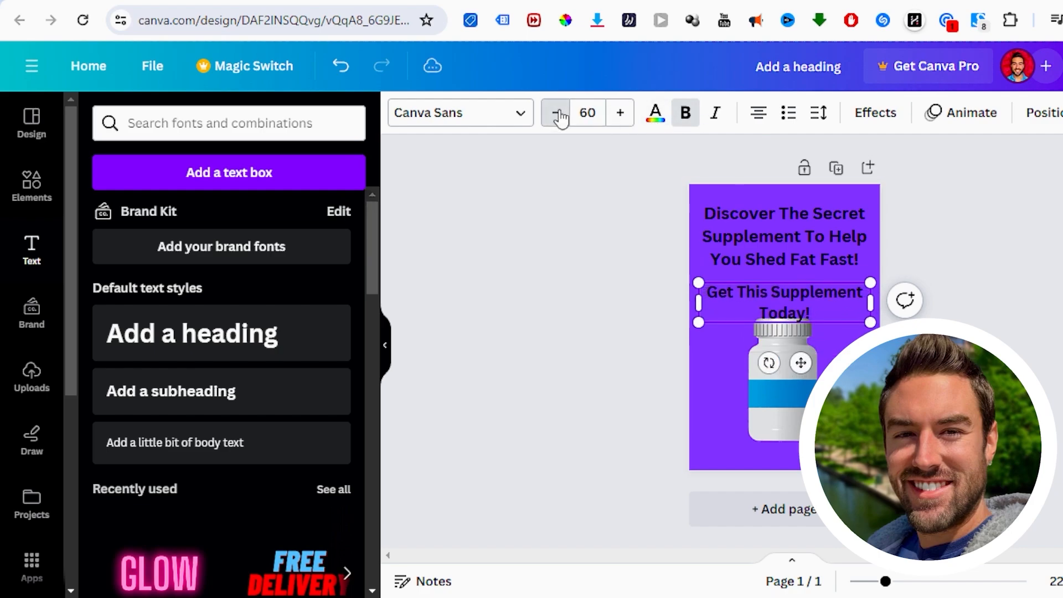
{"action": "left_click", "coordinate": [558, 113]}
{"action": "left_click", "coordinate": [558, 114]}
{"action": "left_click", "coordinate": [558, 113]}
{"action": "key", "text": "Escape"}
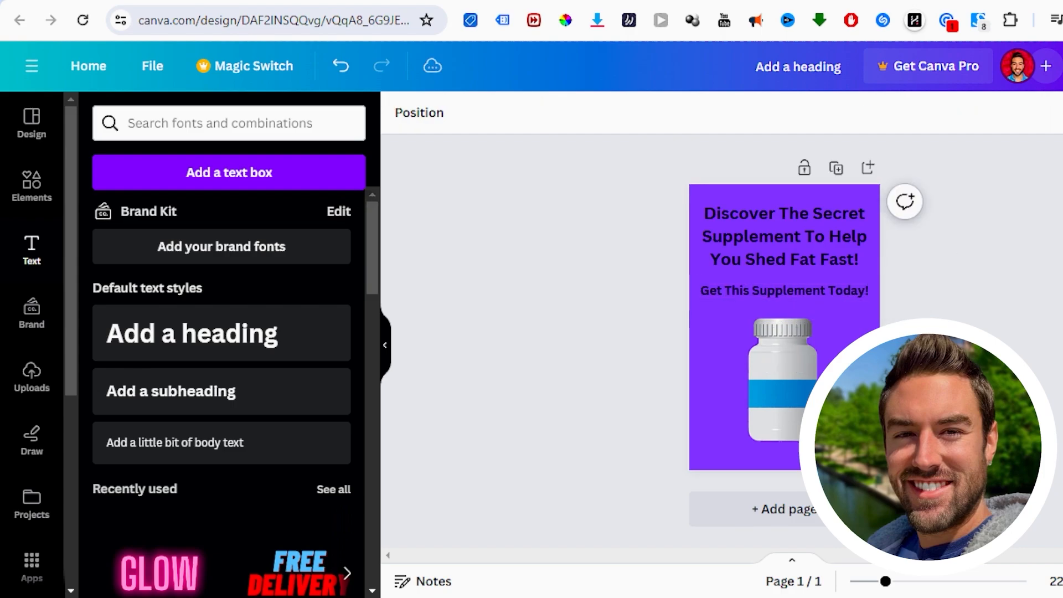
Step: Shift the "Get This Supplement Today!" line and the pill bottle slightly lower, keeping the bottle centered
{"action": "left_click_drag", "start_coordinate": [820, 290], "coordinate": [820, 294]}
{"action": "left_click_drag", "start_coordinate": [787, 396], "coordinate": [788, 401]}
{"action": "left_click", "coordinate": [632, 349]}
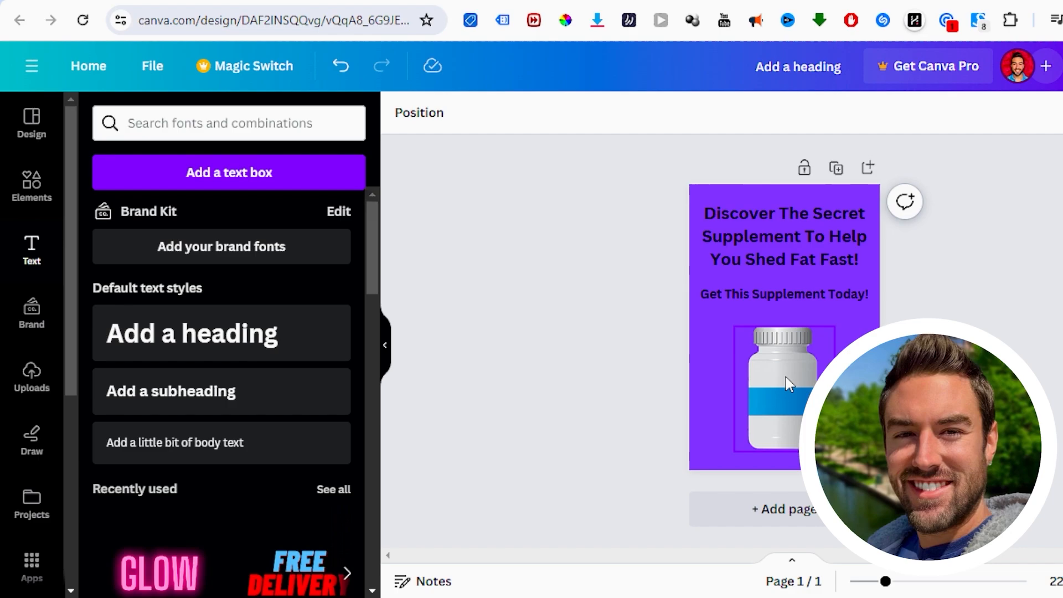
{"action": "left_click", "coordinate": [789, 384]}
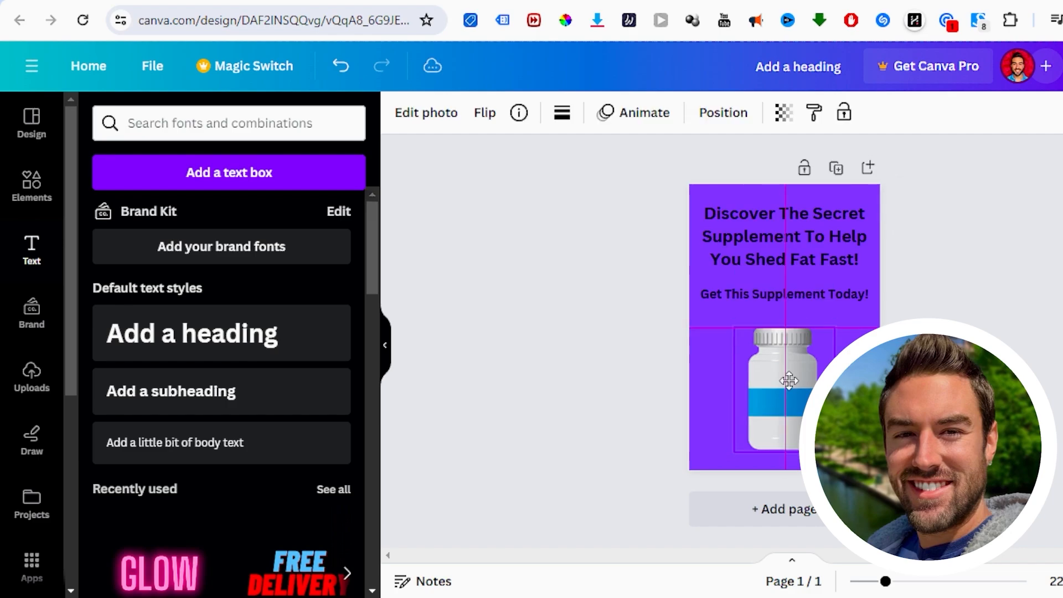
{"action": "left_click", "coordinate": [1028, 339]}
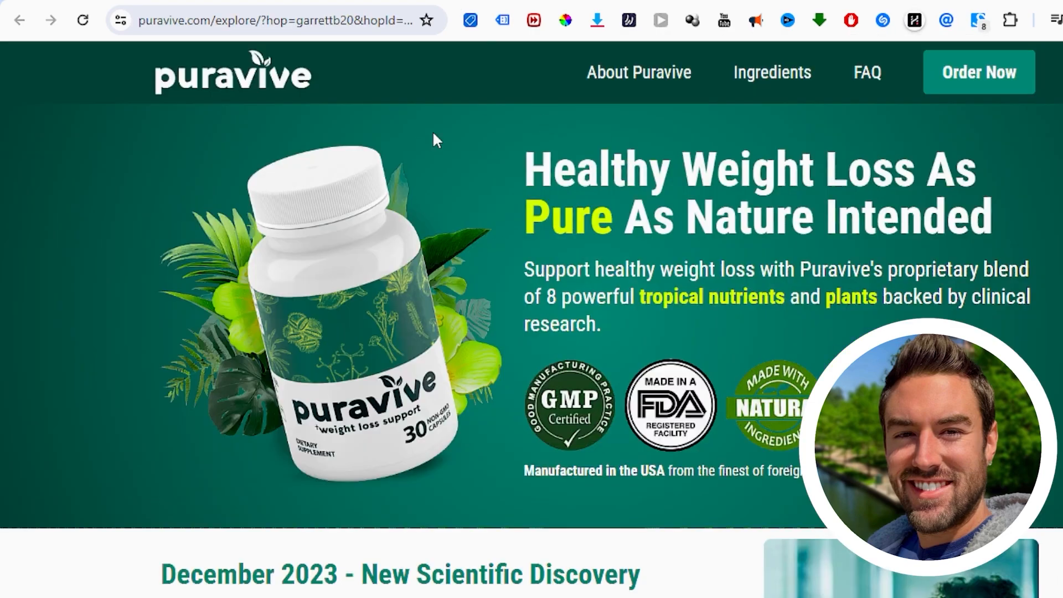
Step: Review the Puravive sales page's product image and discovery section, and return to the Canva pin
{"action": "scroll", "coordinate": [434, 130], "scroll_direction": "down", "scroll_amount": 4}
{"action": "scroll", "coordinate": [411, 159], "scroll_direction": "up", "scroll_amount": 4}
{"action": "scroll", "coordinate": [323, 244], "scroll_direction": "down", "scroll_amount": 5}
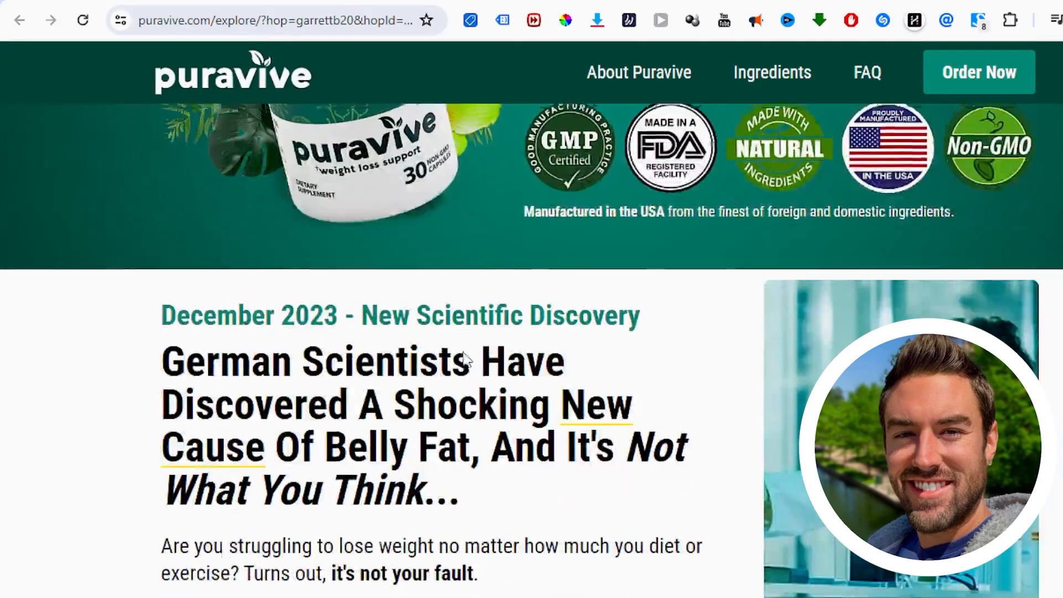
{"action": "scroll", "coordinate": [603, 55], "scroll_direction": "up", "scroll_amount": 5}
{"action": "left_click", "coordinate": [715, 1]}
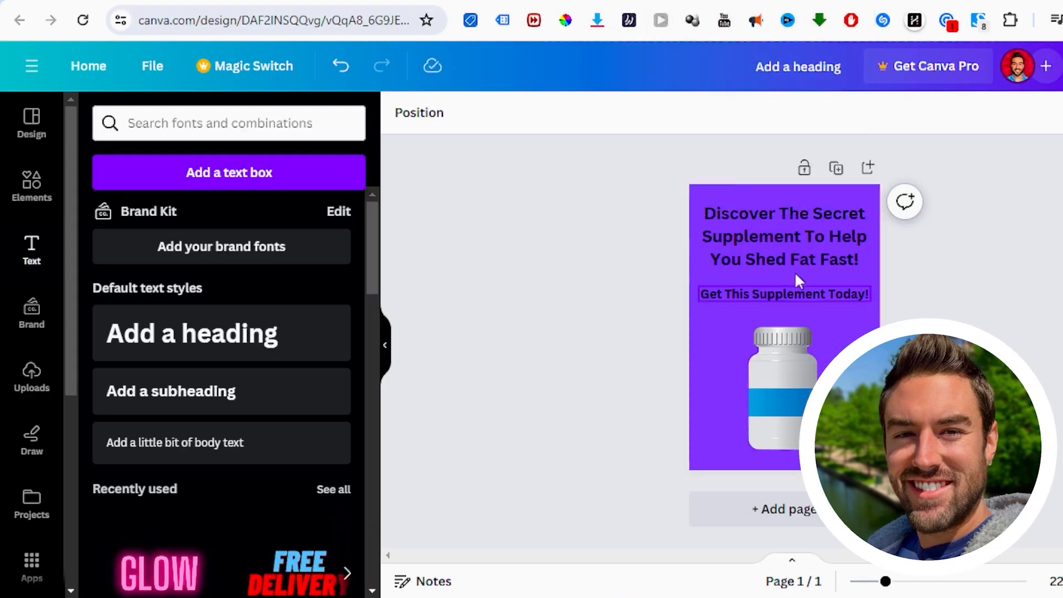
Step: Download the finished pin design as a PNG at 1,000 × 1,500 px
{"action": "left_click", "coordinate": [1062, 66]}
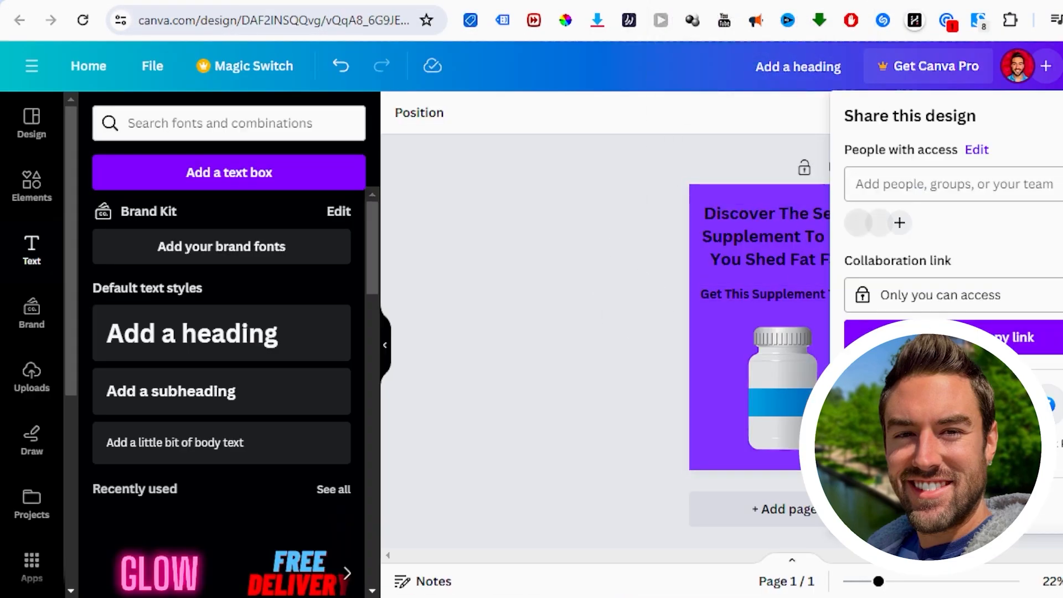
{"action": "scroll", "coordinate": [947, 310], "scroll_direction": "down", "scroll_amount": 2}
{"action": "left_click", "coordinate": [1007, 422]}
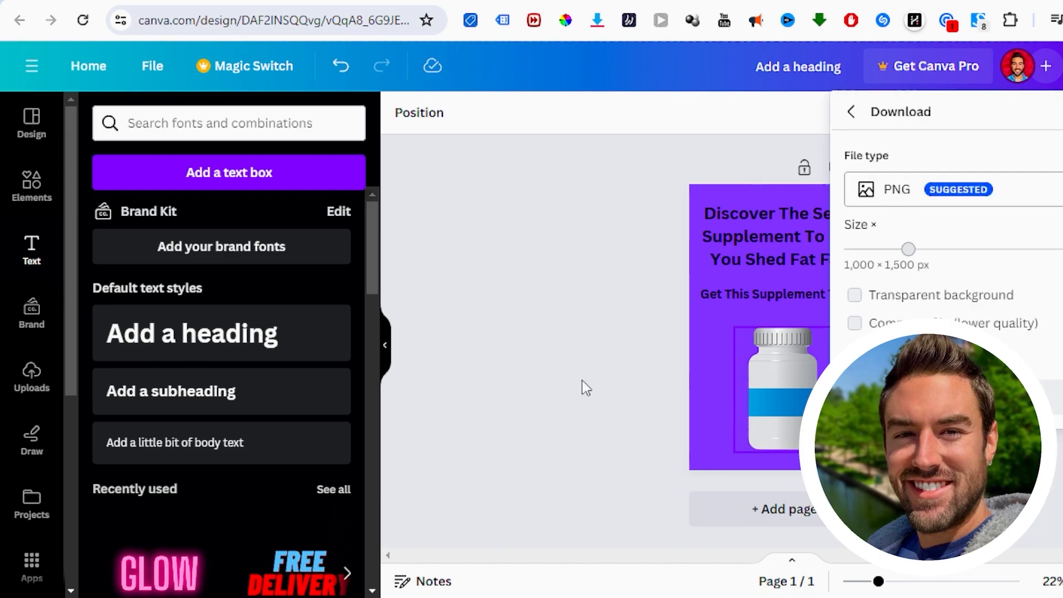
{"action": "left_click", "coordinate": [1007, 397]}
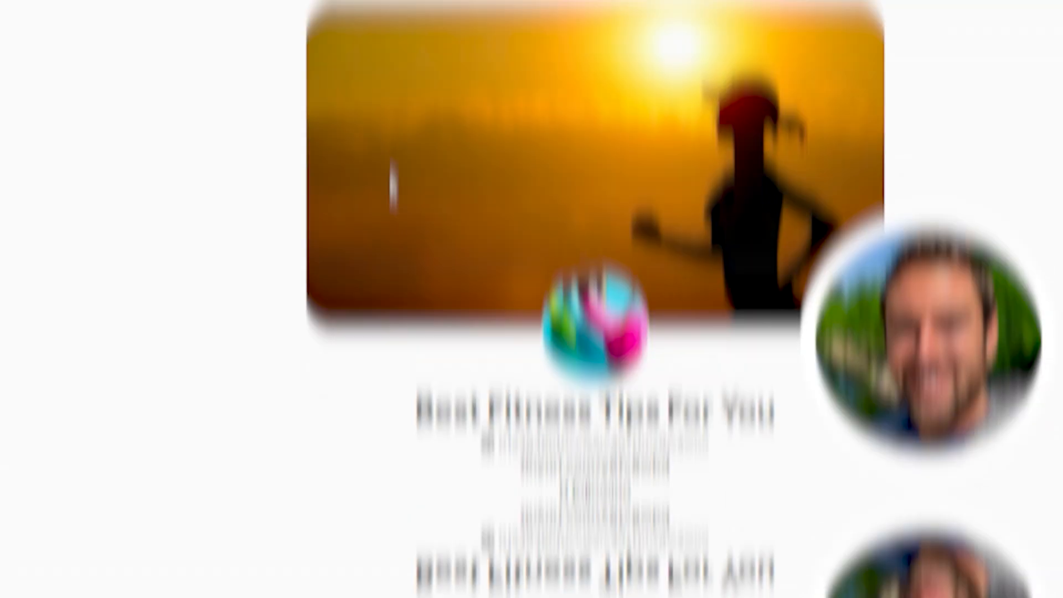
Step: From the Best Fitness Tips For You profile on Pinterest, start a new organic Pin and upload the downloaded supplement design
{"action": "scroll", "coordinate": [476, 328], "scroll_direction": "down", "scroll_amount": 5}
{"action": "scroll", "coordinate": [672, 314], "scroll_direction": "up", "scroll_amount": 4}
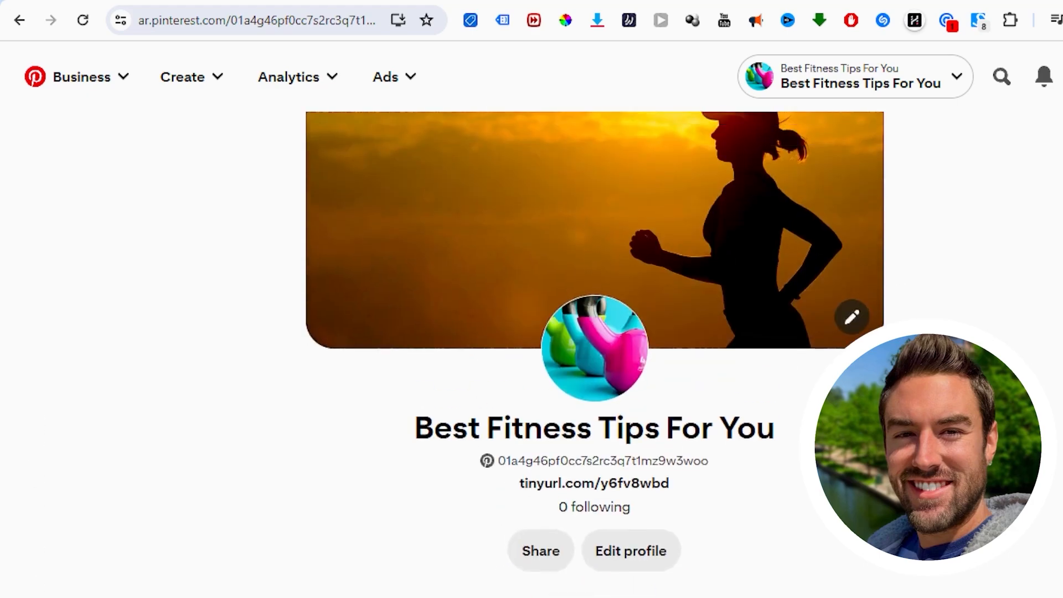
{"action": "scroll", "coordinate": [574, 89], "scroll_direction": "up", "scroll_amount": 2}
{"action": "scroll", "coordinate": [247, 239], "scroll_direction": "down", "scroll_amount": 6}
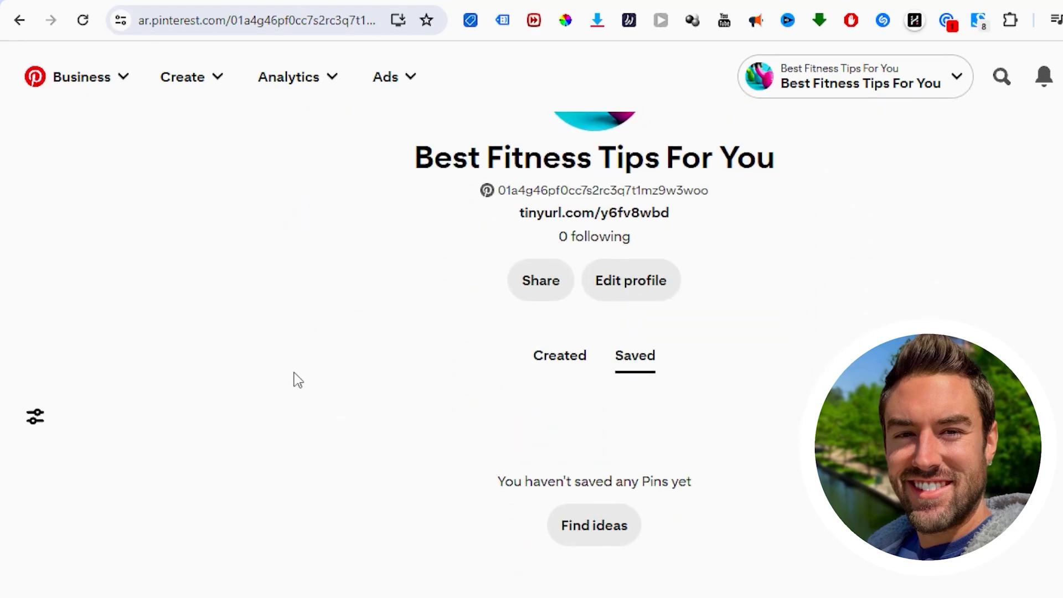
{"action": "scroll", "coordinate": [298, 380], "scroll_direction": "up", "scroll_amount": 5}
{"action": "left_click", "coordinate": [196, 83]}
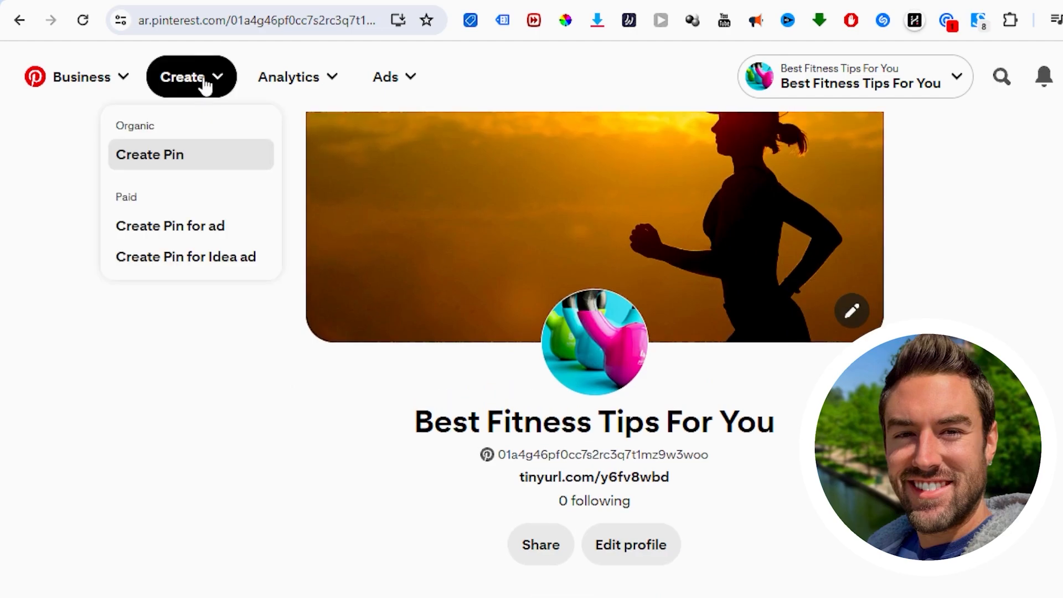
{"action": "left_click", "coordinate": [157, 157]}
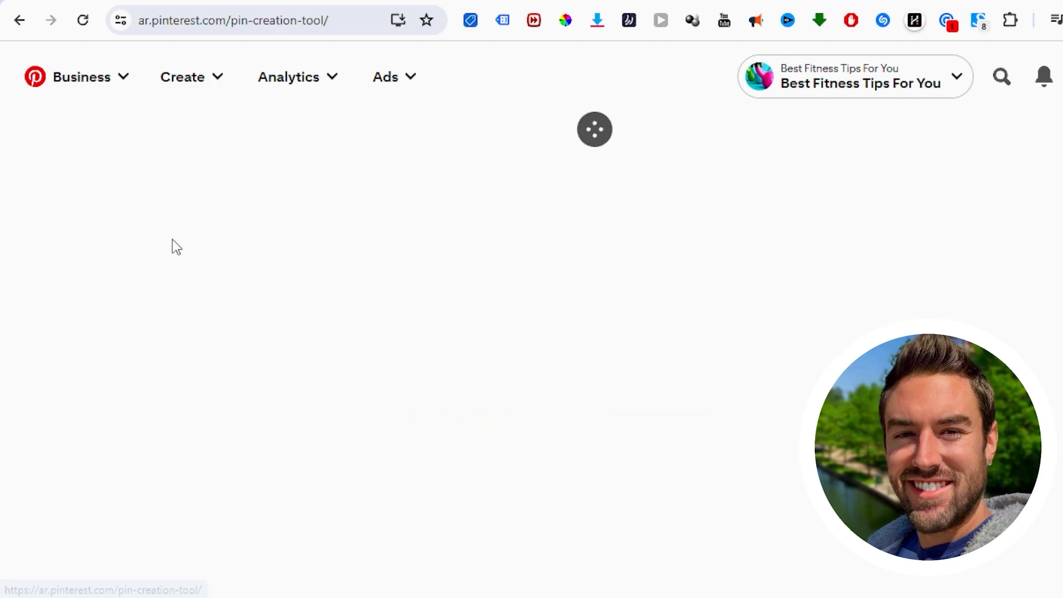
{"action": "scroll", "coordinate": [380, 271], "scroll_direction": "down", "scroll_amount": 1}
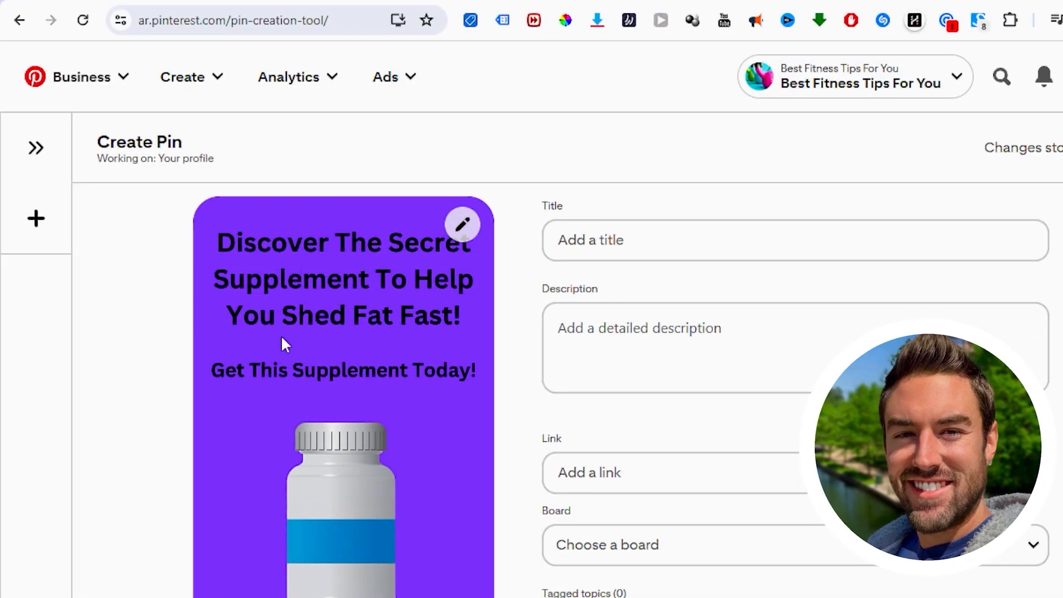
Step: Look over the new Pin's image and its title, description, link and board fields
{"action": "scroll", "coordinate": [335, 287], "scroll_direction": "down", "scroll_amount": 2}
{"action": "scroll", "coordinate": [375, 330], "scroll_direction": "up", "scroll_amount": 2}
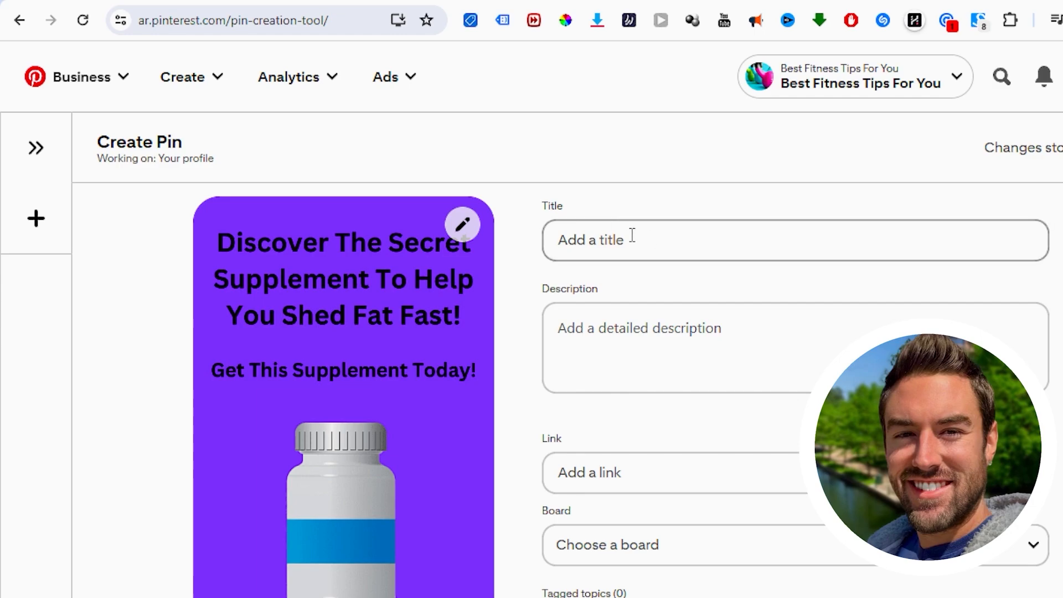
{"action": "scroll", "coordinate": [351, 268], "scroll_direction": "down", "scroll_amount": 4}
{"action": "scroll", "coordinate": [391, 334], "scroll_direction": "up", "scroll_amount": 4}
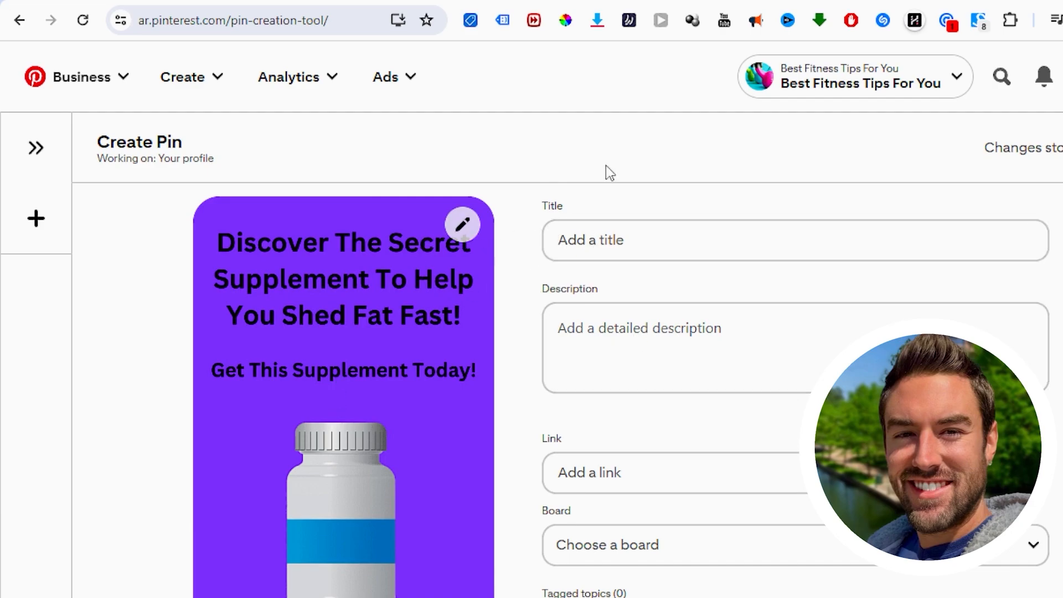
Step: Enter "best weight" in the Pinterest search to check the suggested keywords
{"action": "left_click", "coordinate": [1002, 77]}
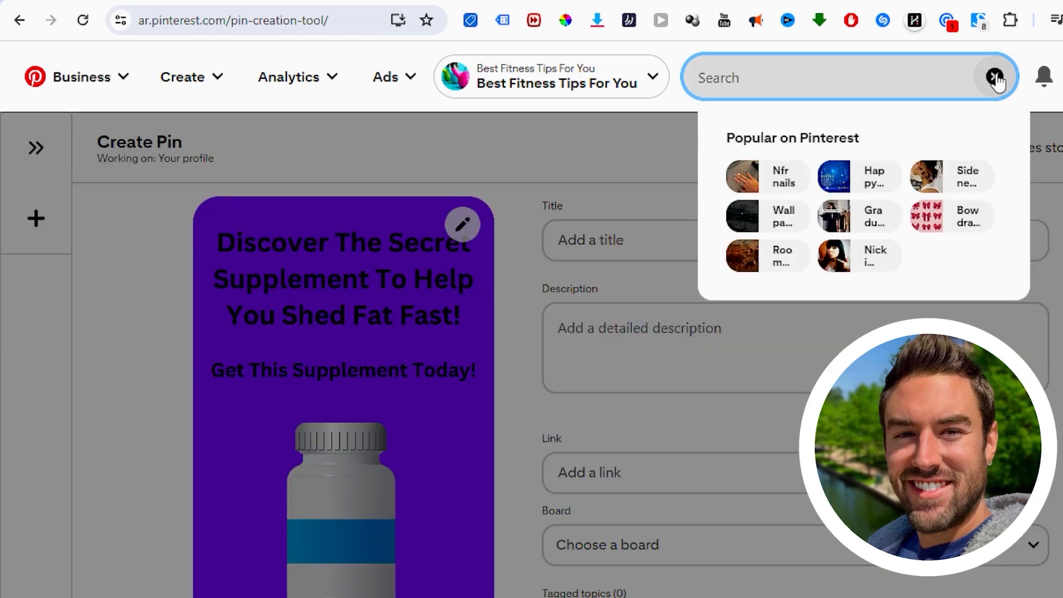
{"action": "left_click", "coordinate": [746, 74]}
{"action": "left_click", "coordinate": [748, 76]}
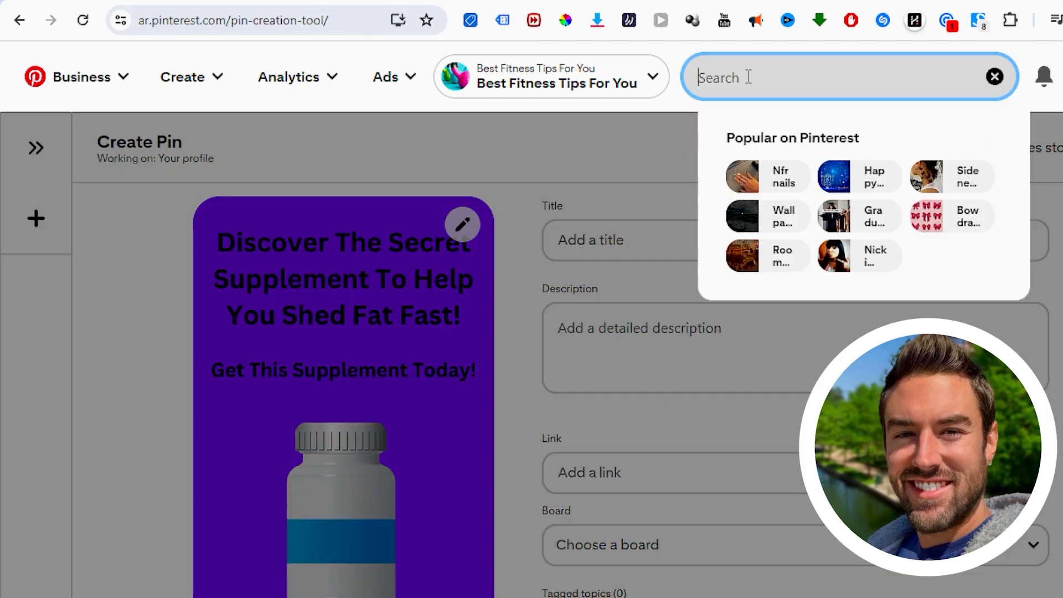
{"action": "type", "text": "best weight"}
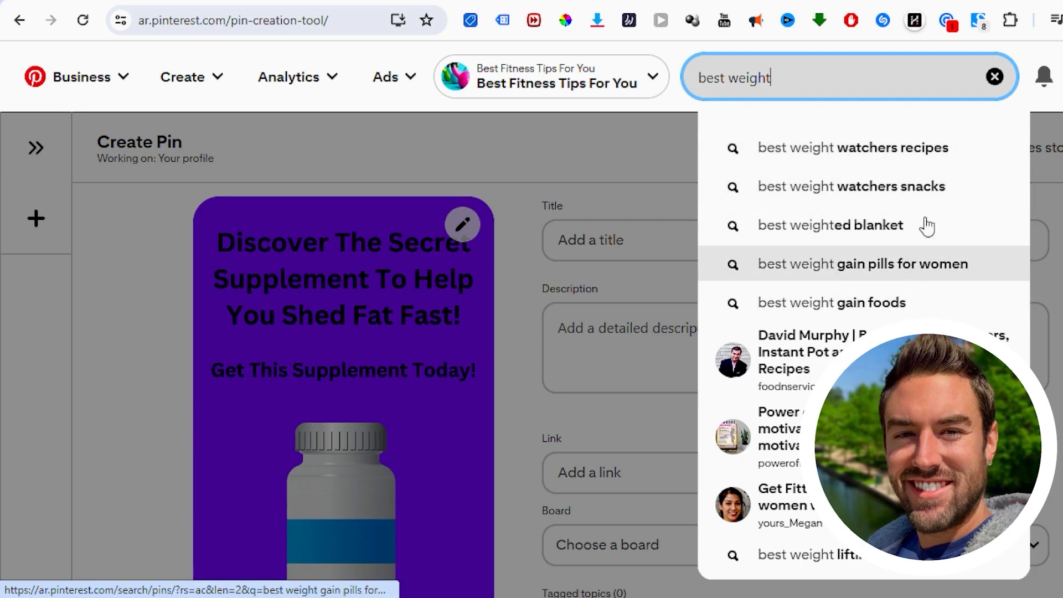
Step: Check the Pinterest search suggestions for "weight" and browse the "weight lose drinks" results in a new browser tab
{"action": "left_click", "coordinate": [605, 138]}
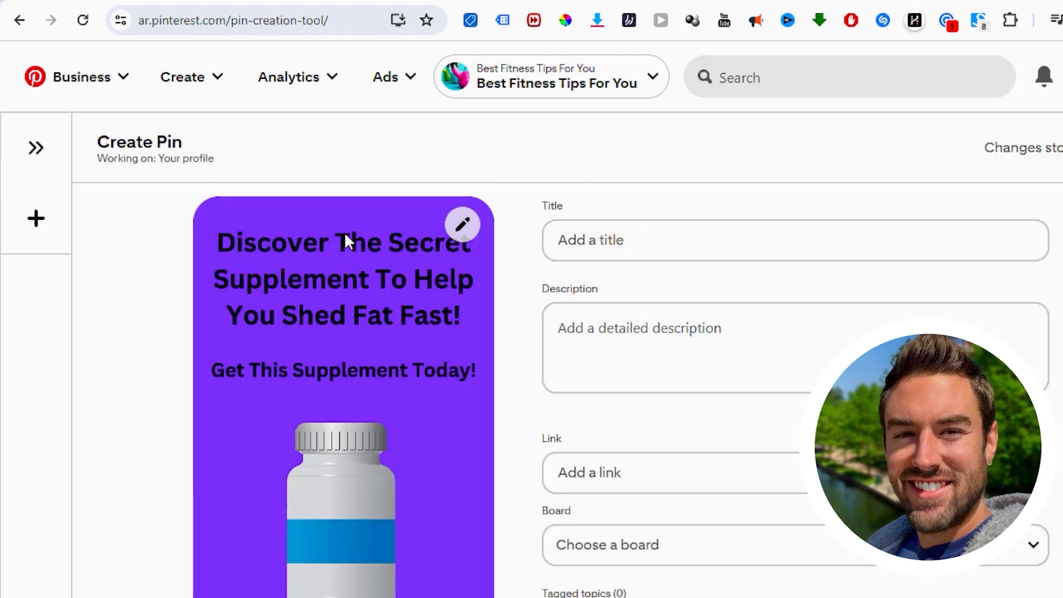
{"action": "scroll", "coordinate": [321, 423], "scroll_direction": "down", "scroll_amount": 2}
{"action": "scroll", "coordinate": [312, 418], "scroll_direction": "up", "scroll_amount": 2}
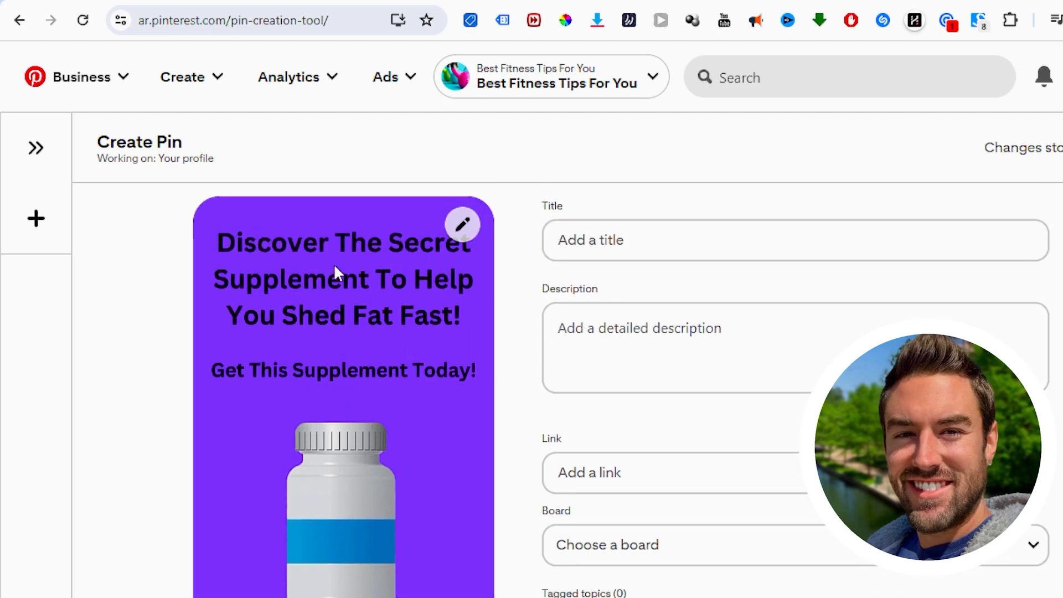
{"action": "left_click", "coordinate": [758, 77]}
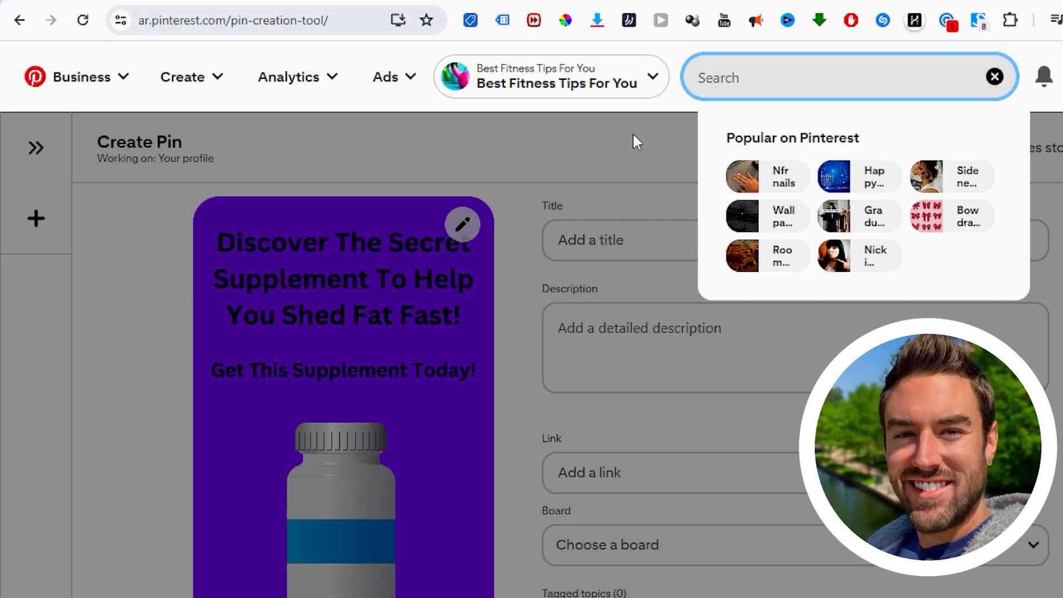
{"action": "type", "text": "weight"}
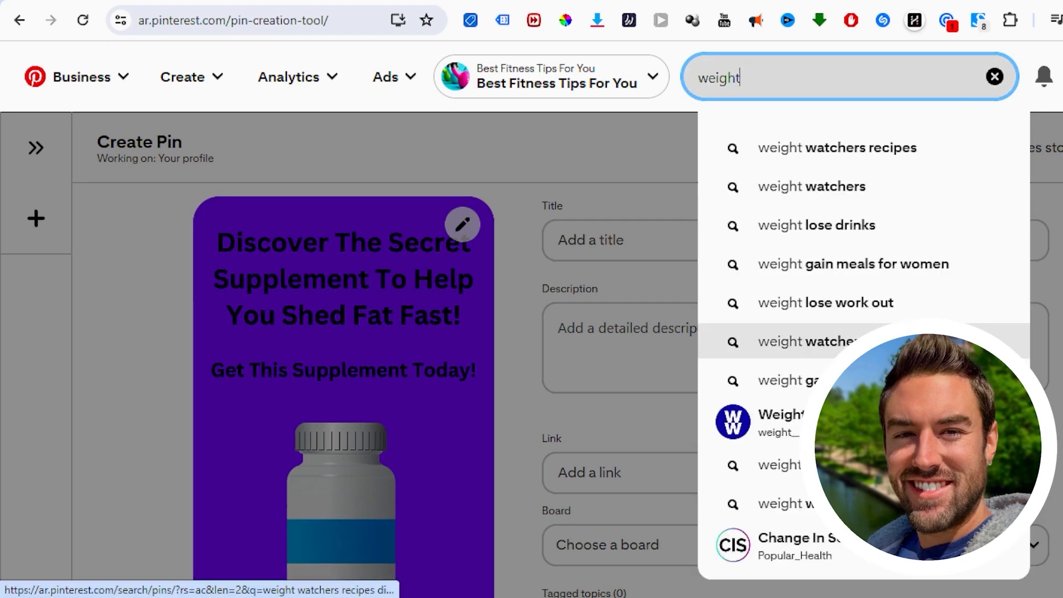
{"action": "right_click", "coordinate": [843, 231]}
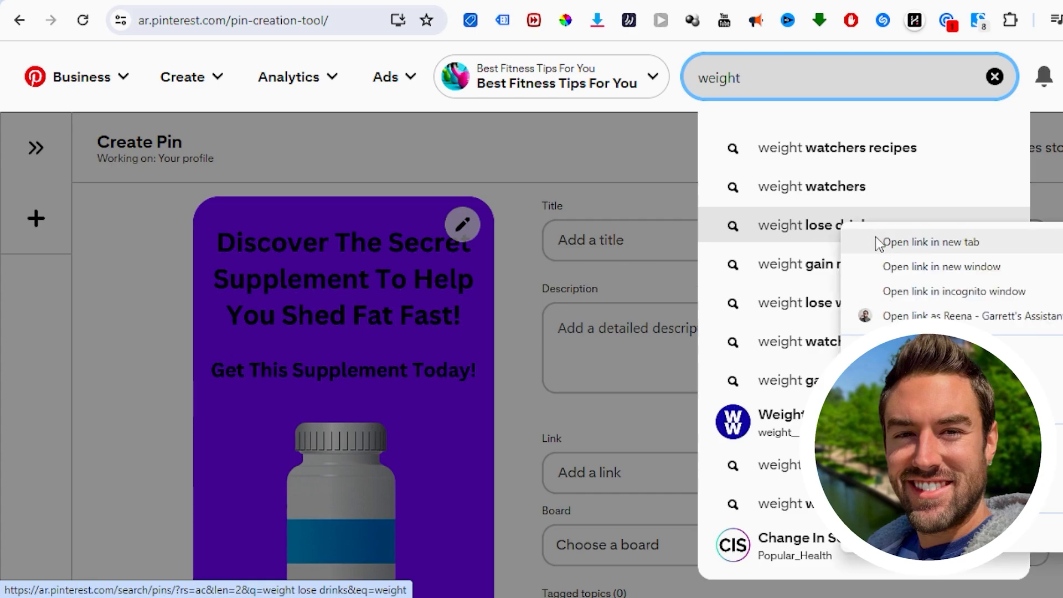
{"action": "left_click", "coordinate": [881, 244]}
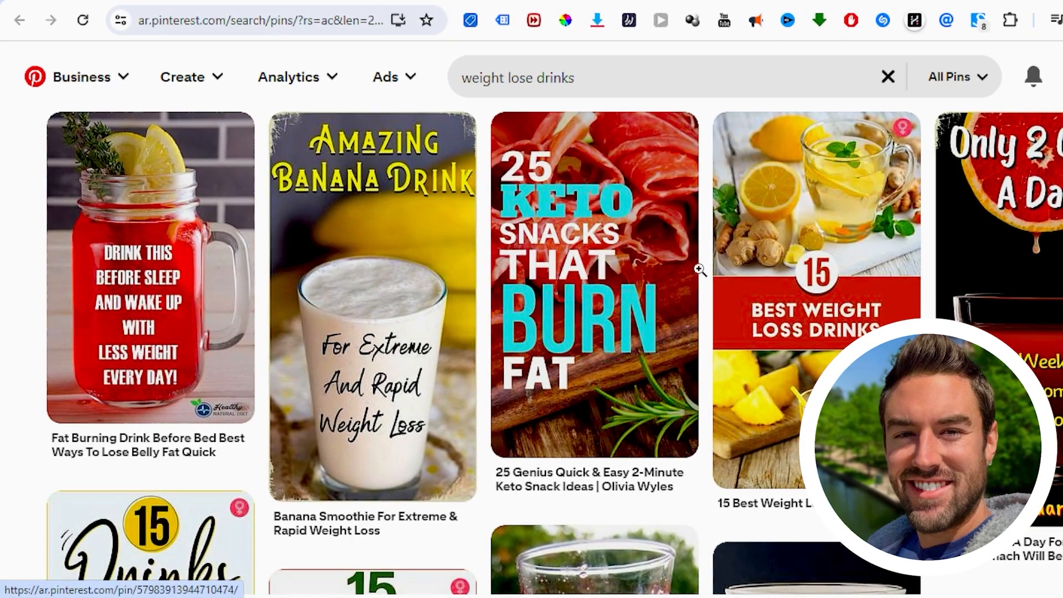
{"action": "scroll", "coordinate": [237, 202], "scroll_direction": "down", "scroll_amount": 5}
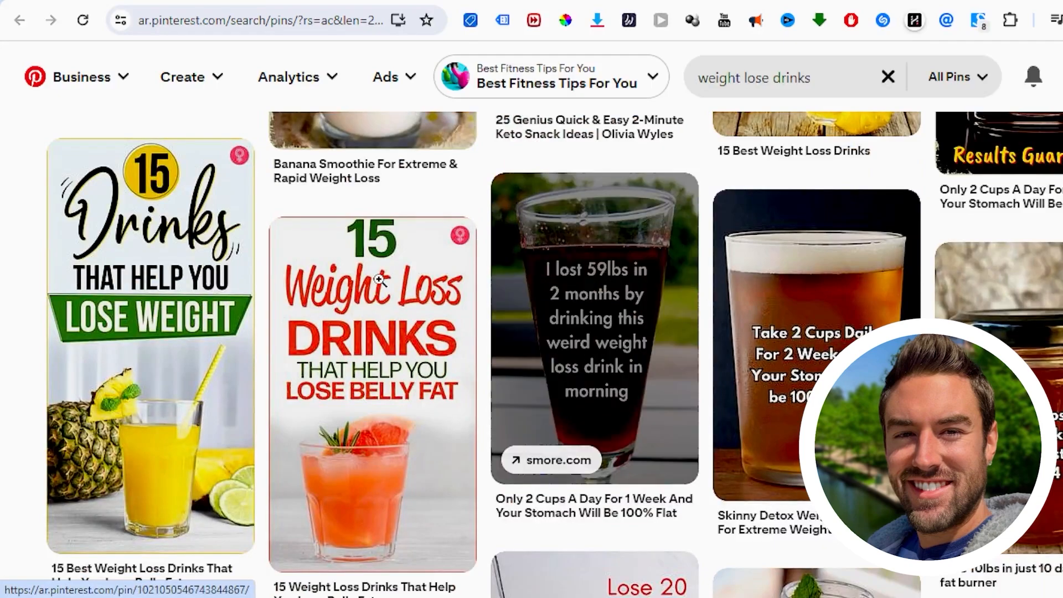
{"action": "scroll", "coordinate": [379, 280], "scroll_direction": "down", "scroll_amount": 3}
{"action": "scroll", "coordinate": [379, 280], "scroll_direction": "up", "scroll_amount": 4}
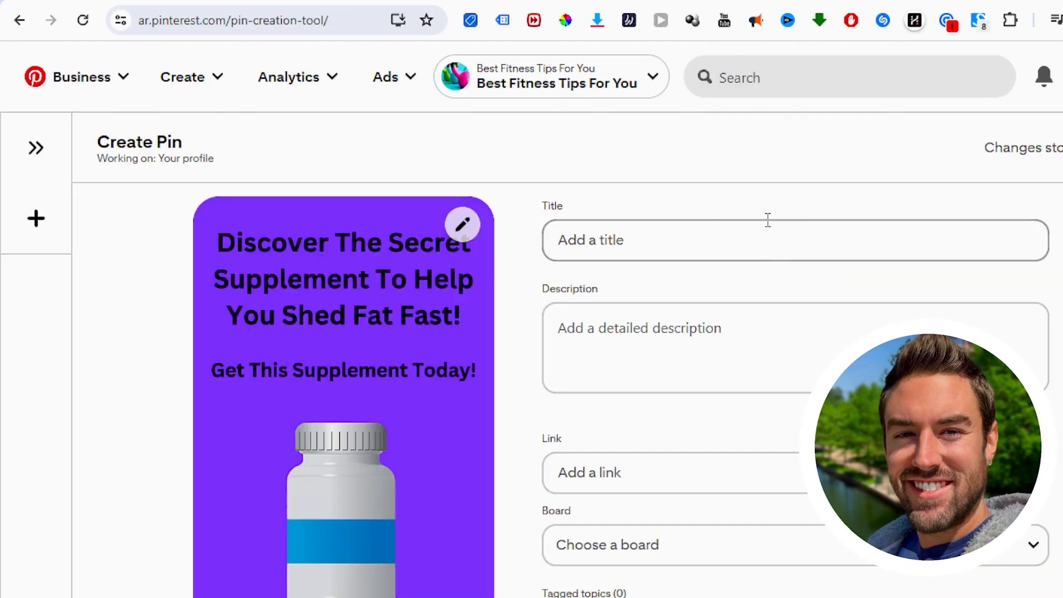
Step: Back on the Create Pin page, check the search suggestions for "weightloss" and "how to lose"
{"action": "left_click", "coordinate": [750, 74]}
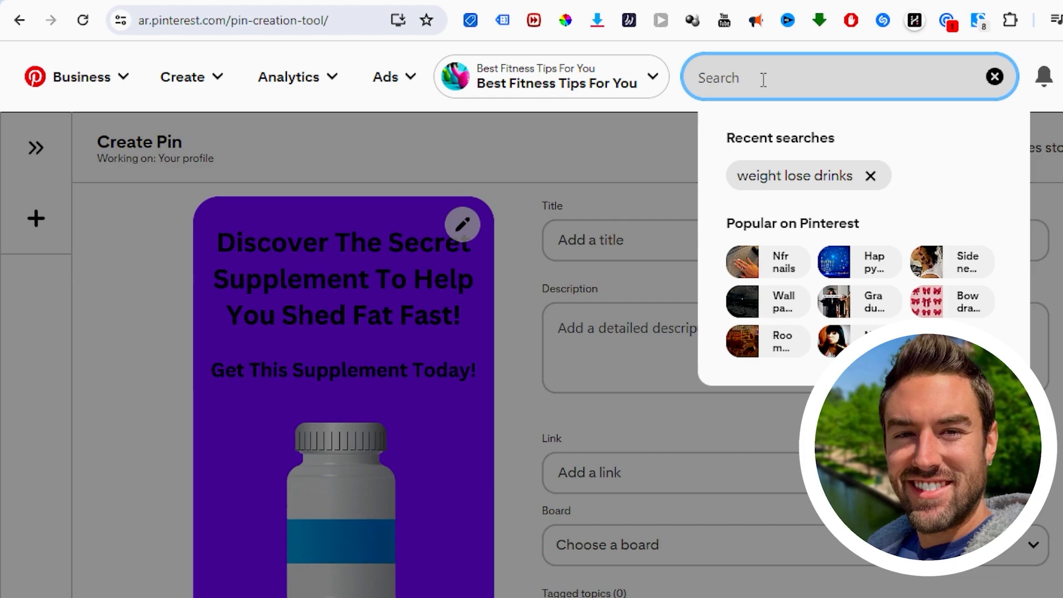
{"action": "type", "text": "weightloss"}
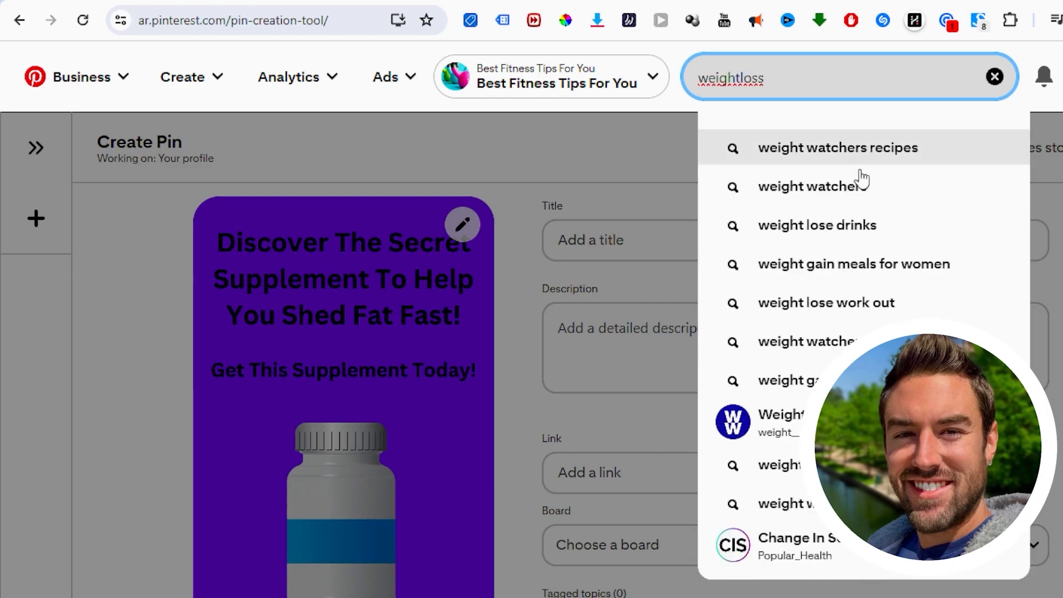
{"action": "double_click", "coordinate": [732, 78]}
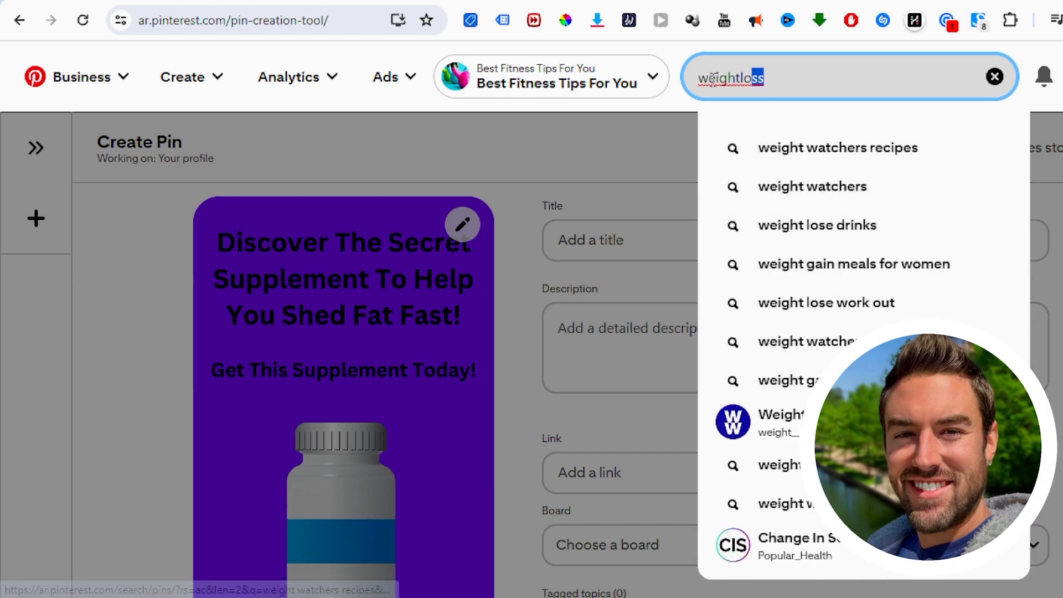
{"action": "type", "text": "how to lose"}
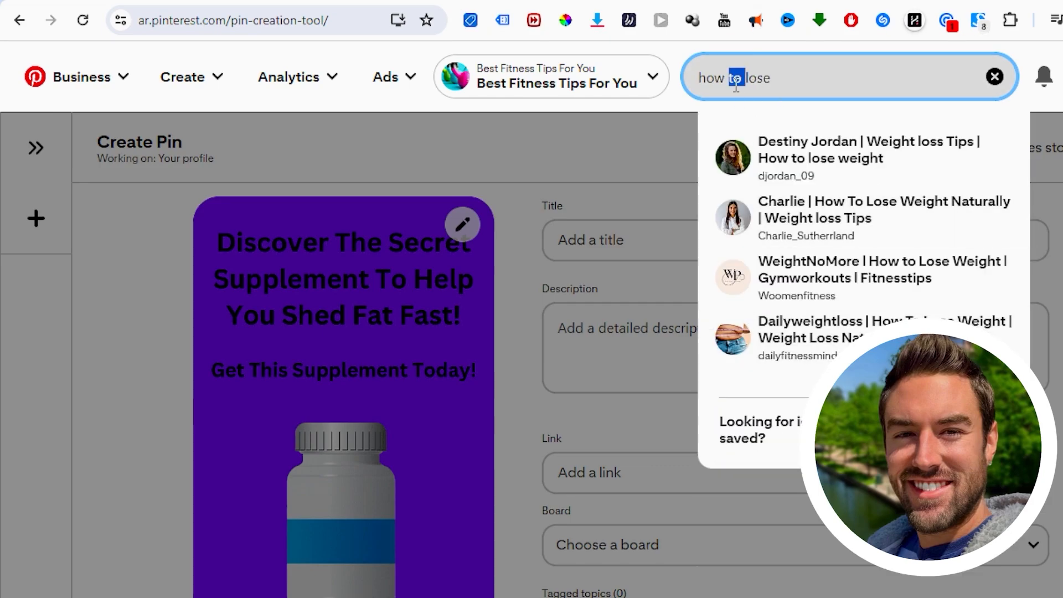
Step: Compare the search suggestions for "lose" and "weight" to pick a keyword for the Pin
{"action": "key", "text": "ctrl+a"}
{"action": "key", "text": "BackSpace"}
{"action": "type", "text": "e we"}
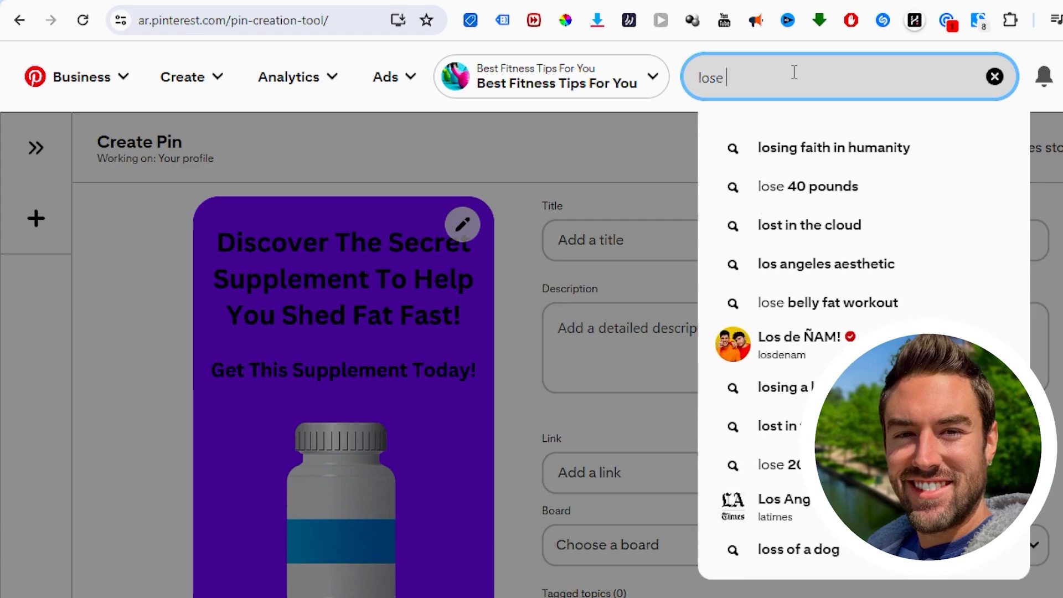
{"action": "key", "text": "BackSpace"}
{"action": "key", "text": "BackSpace"}
{"action": "key", "text": "BackSpace"}
{"action": "key", "text": "BackSpace"}
{"action": "key", "text": "BackSpace"}
{"action": "key", "text": "BackSpace"}
{"action": "key", "text": "BackSpace"}
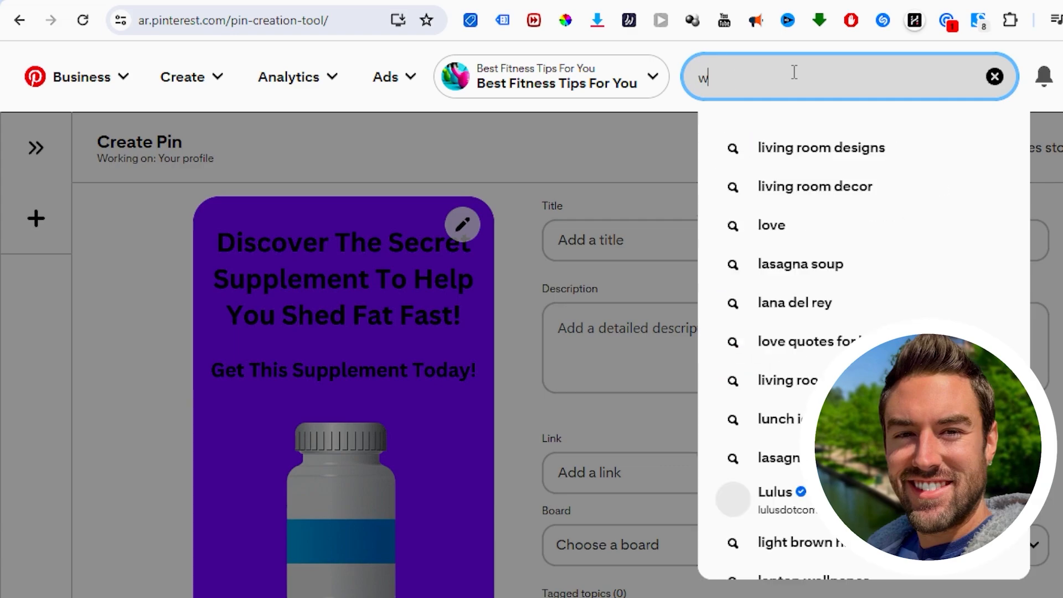
{"action": "type", "text": "weight"}
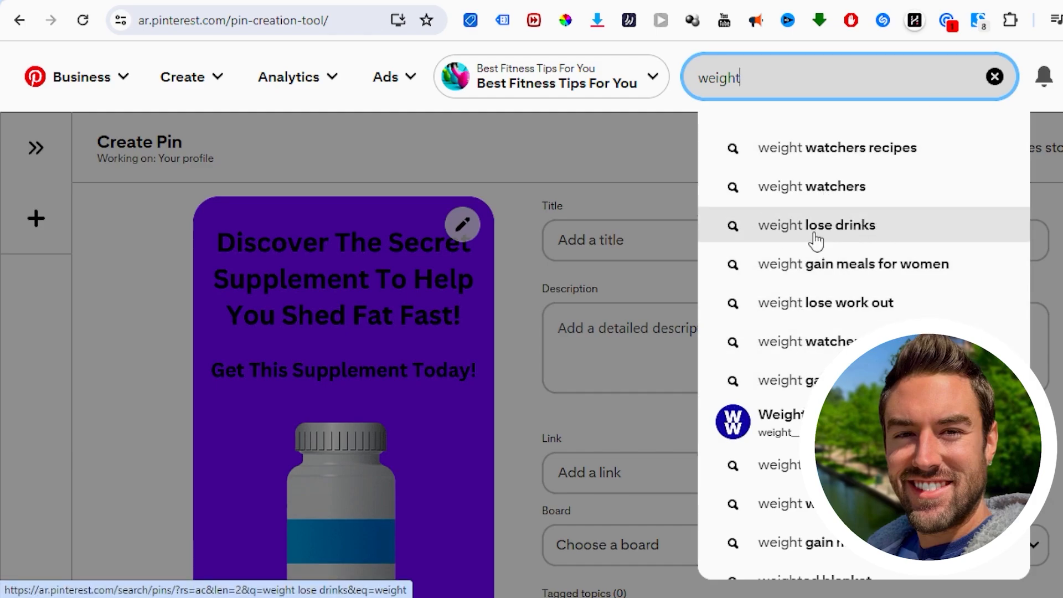
Step: Title the Pin "Weight Lose Drinks | SHOCKING SECRET FORMULA!"
{"action": "left_click", "coordinate": [600, 240]}
{"action": "type", "text": "Weight L"}
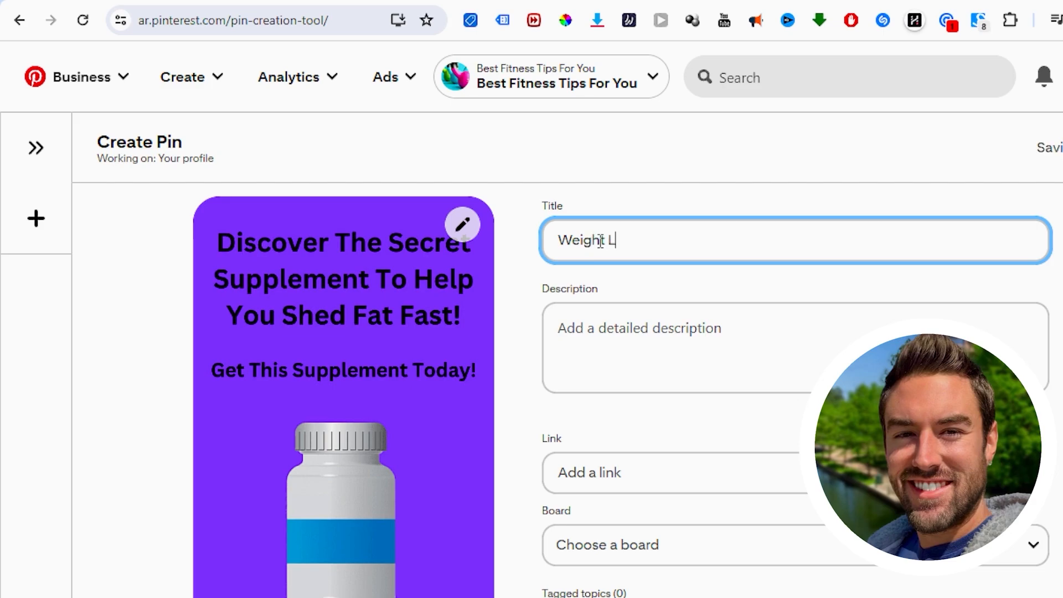
{"action": "type", "text": "ose Drinks I"}
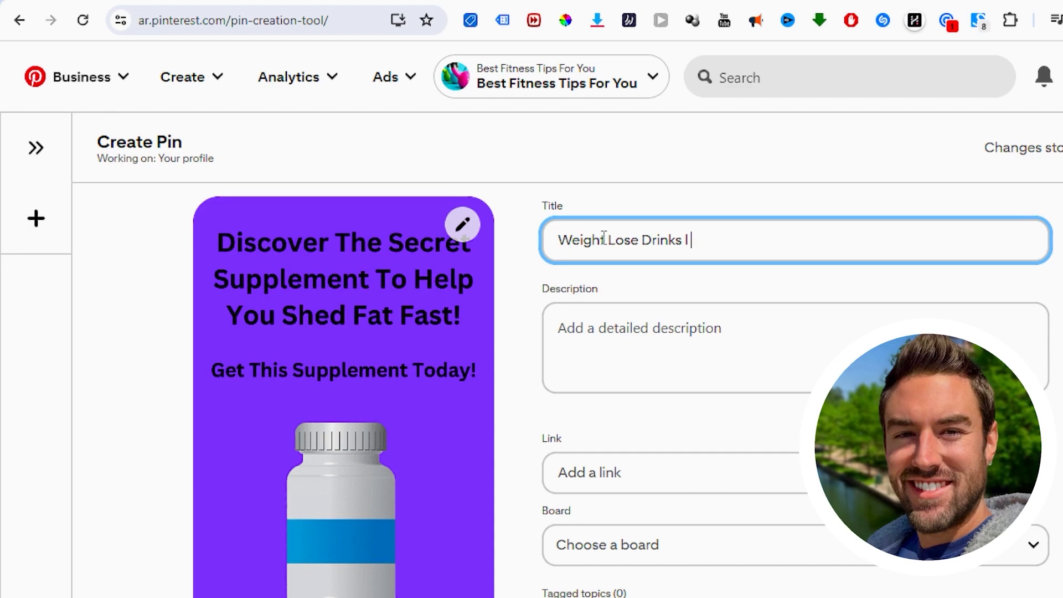
{"action": "type", "text": "SHOCKING SECRET FO"}
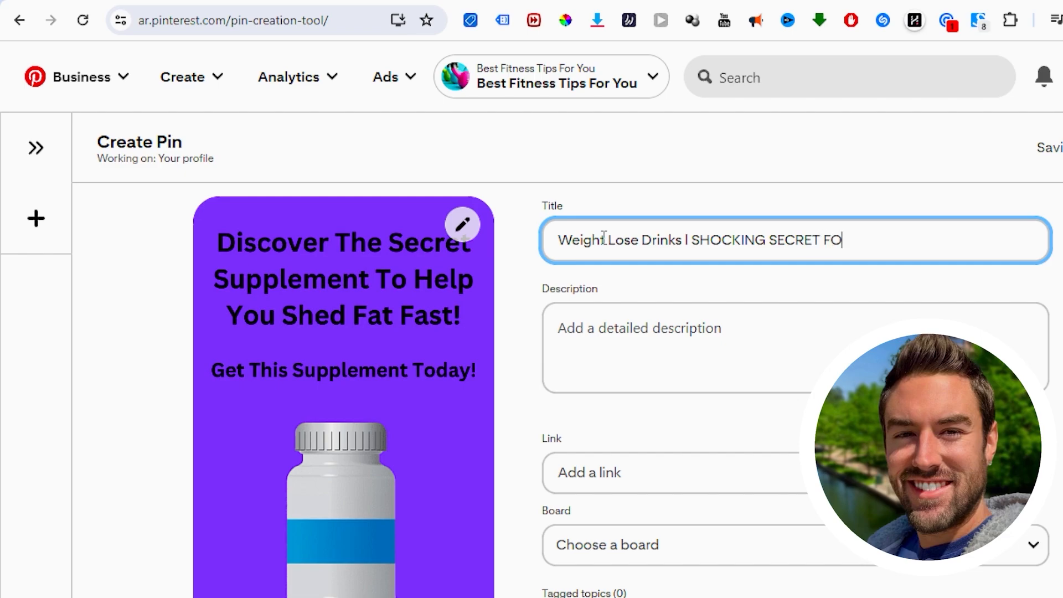
{"action": "type", "text": "MR"}
{"action": "key", "text": "BackSpace"}
{"action": "key", "text": "BackSpace"}
{"action": "type", "text": "RMULA!"}
{"action": "left_click", "coordinate": [611, 151]}
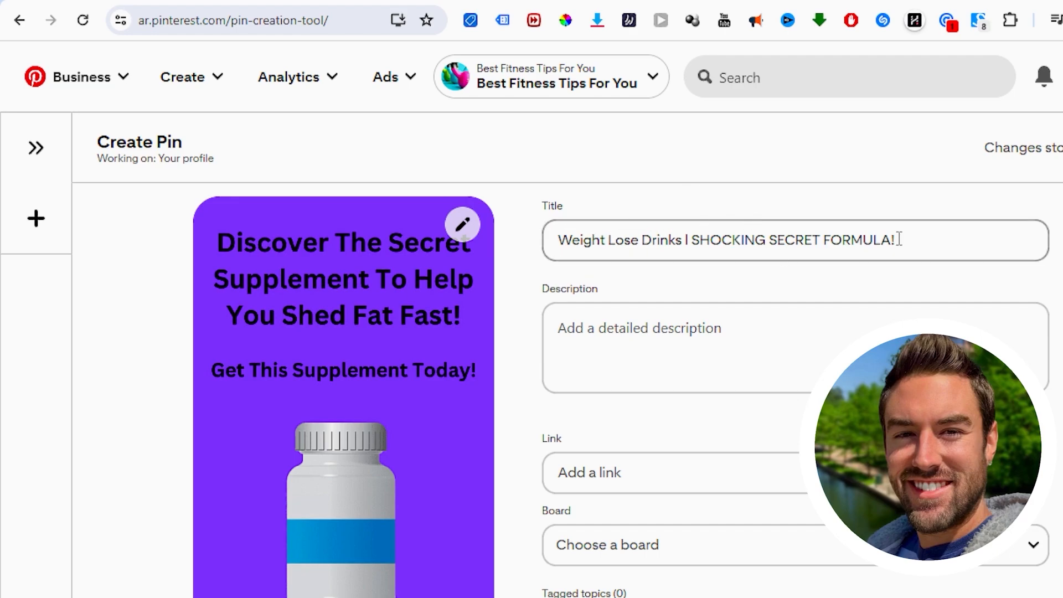
Step: Write a Pin description that begins "If you've been looking for the best weight lose drinks" and ends "check out this supplement here!"
{"action": "scroll", "coordinate": [775, 213], "scroll_direction": "down", "scroll_amount": 2}
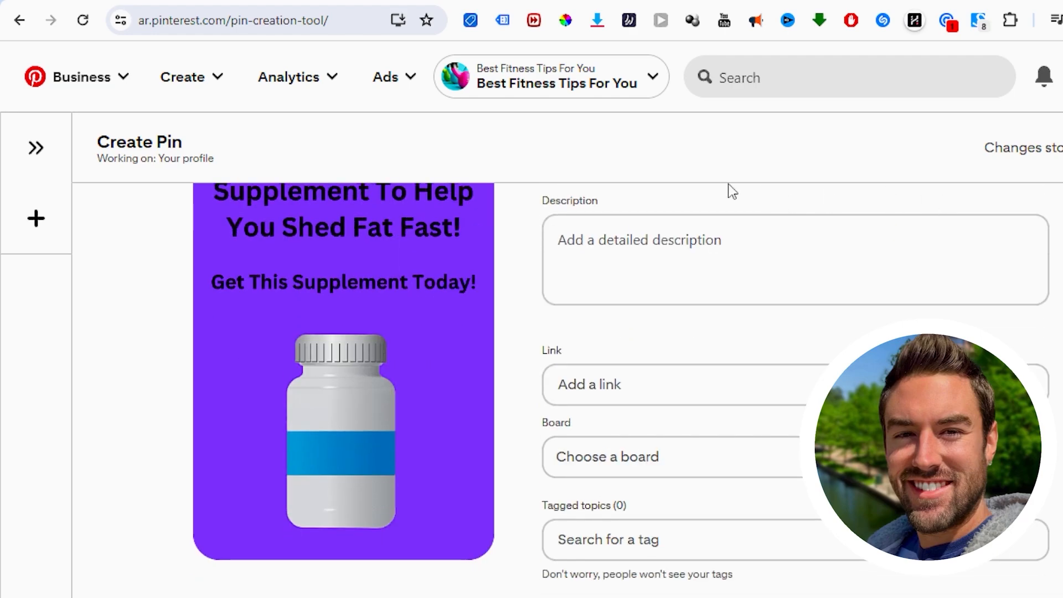
{"action": "scroll", "coordinate": [731, 190], "scroll_direction": "up", "scroll_amount": 2}
{"action": "left_click", "coordinate": [604, 328]}
{"action": "left_click", "coordinate": [526, 325]}
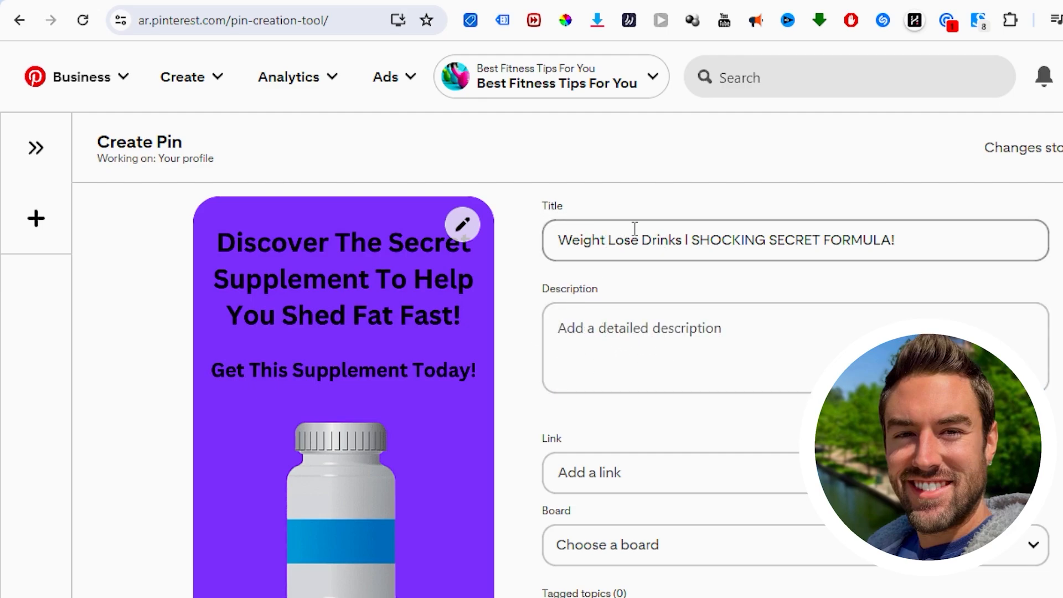
{"action": "left_click", "coordinate": [609, 349]}
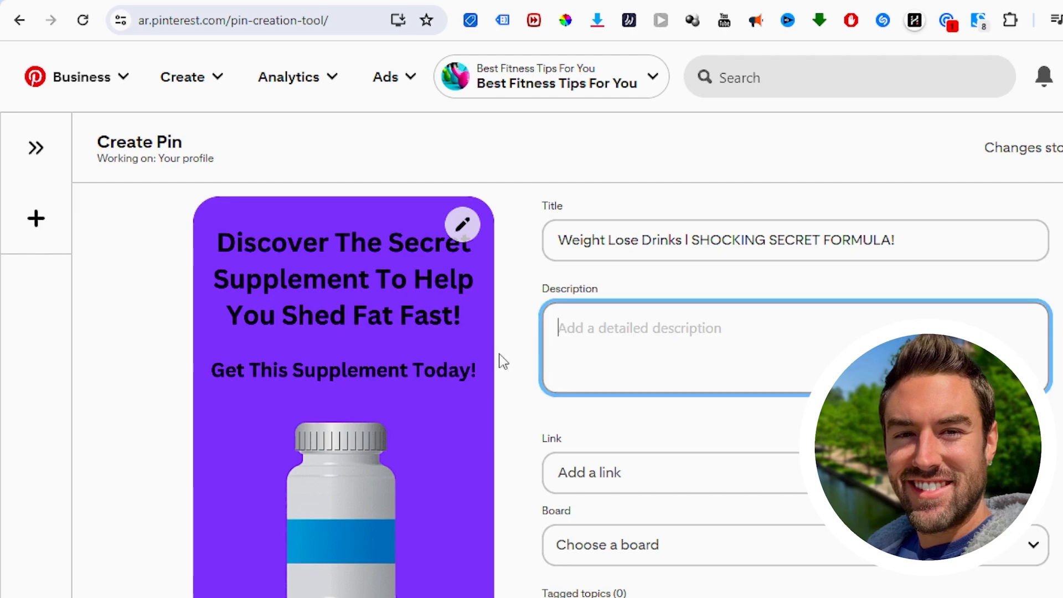
{"action": "type", "text": "If you'v e"}
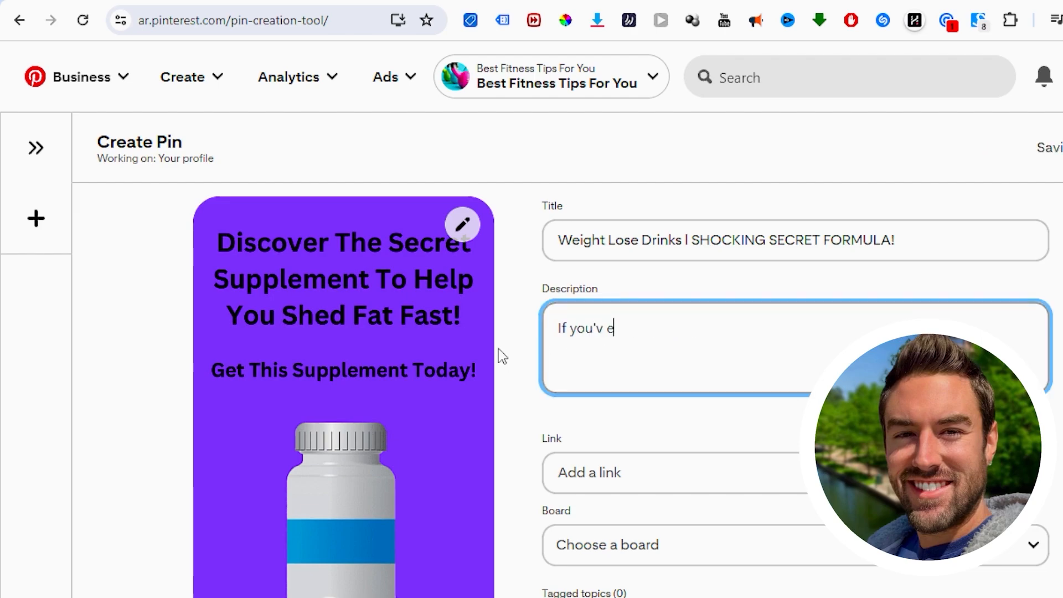
{"action": "key", "text": "BackSpace"}
{"action": "key", "text": "BackSpace"}
{"action": "type", "text": "e been looking for the best weight lose drin"}
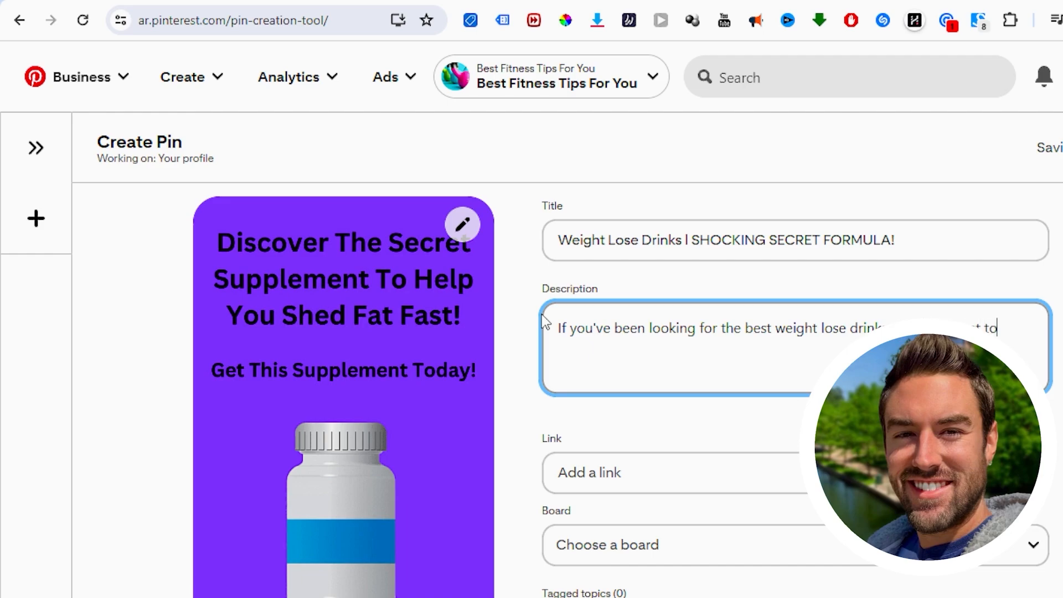
{"action": "type", "text": "check out this su"}
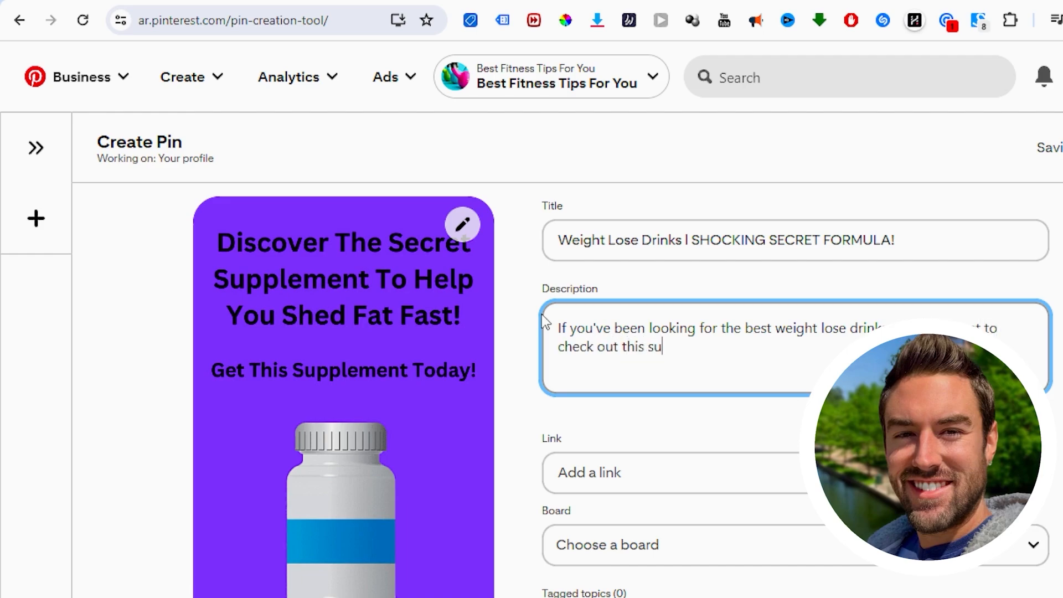
{"action": "type", "text": "pplem"}
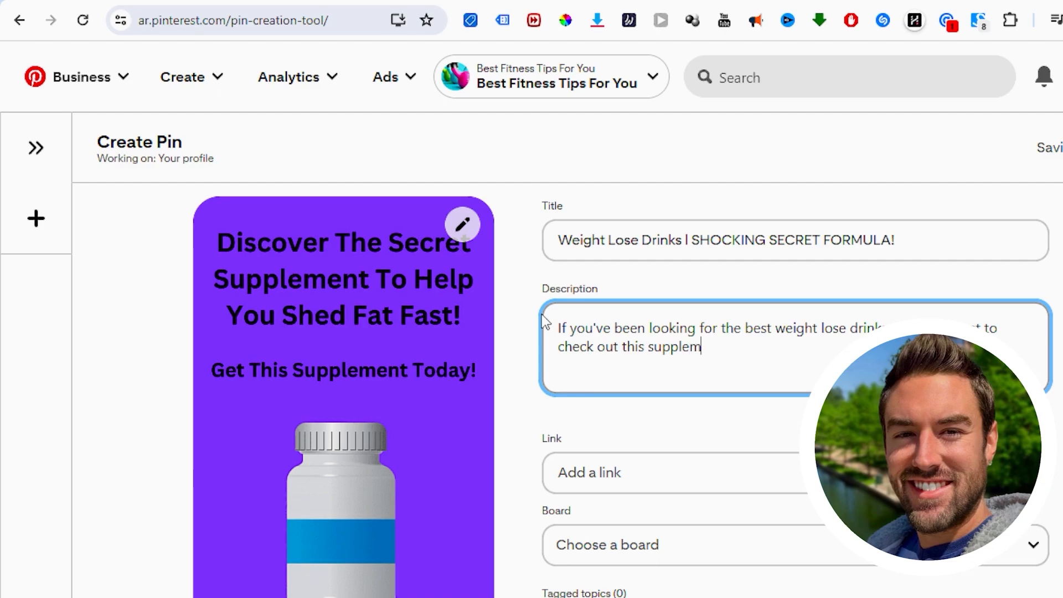
{"action": "type", "text": "ent here!"}
Step: Look up the Pinterest search suggestions for "weightloss" for another description keyword
{"action": "left_click", "coordinate": [787, 67]}
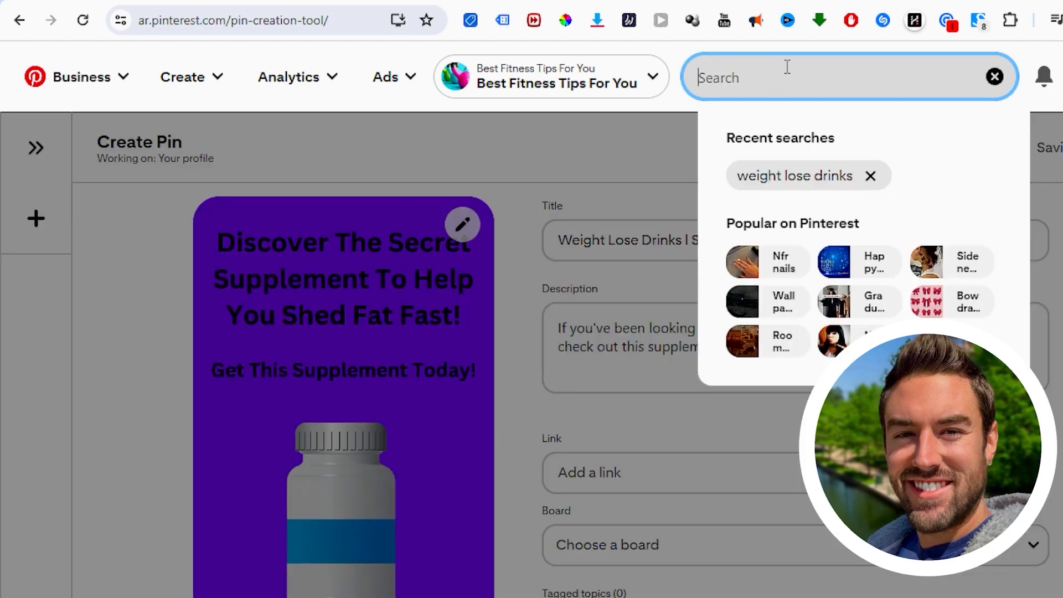
{"action": "type", "text": "weig"}
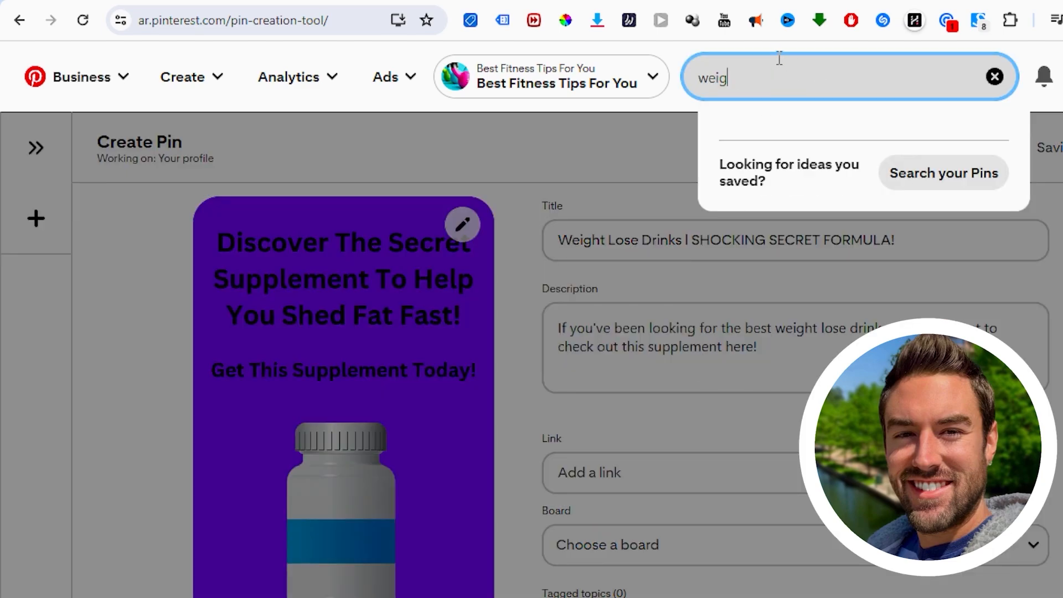
{"action": "type", "text": "ht lo"}
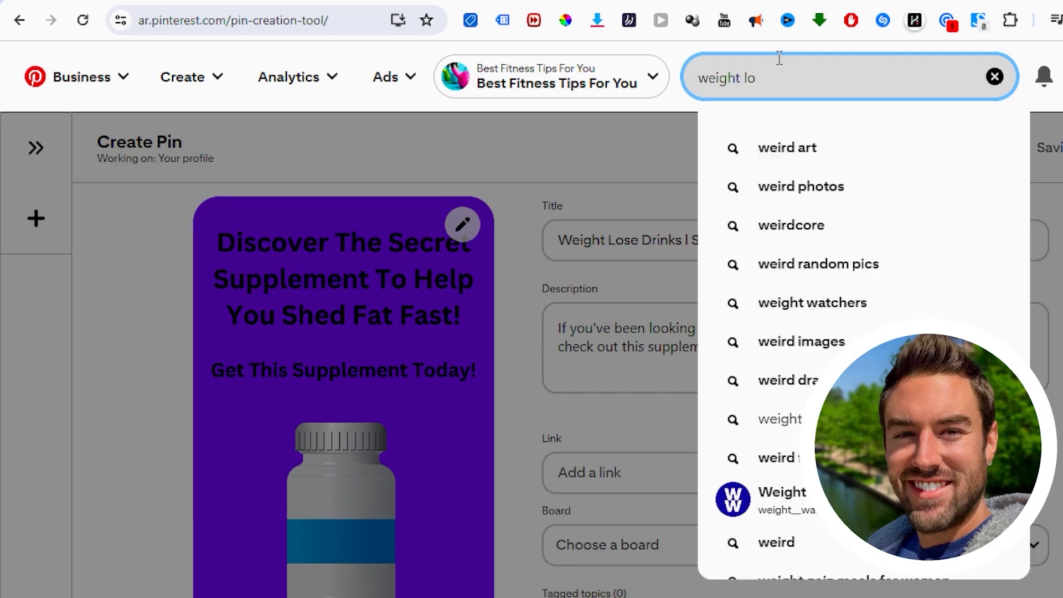
{"action": "key", "text": "BackSpace"}
{"action": "key", "text": "BackSpace"}
{"action": "key", "text": "BackSpace"}
{"action": "type", "text": "loss"}
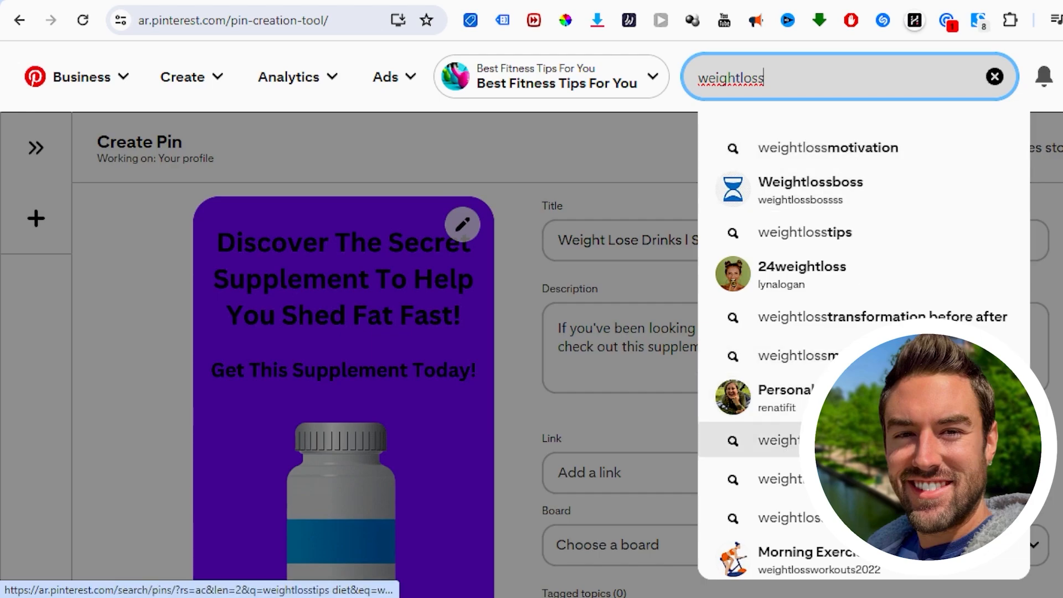
Step: Add a second sentence to the description that begins "Find the best" and ends "with these pills!"
{"action": "left_click", "coordinate": [785, 352]}
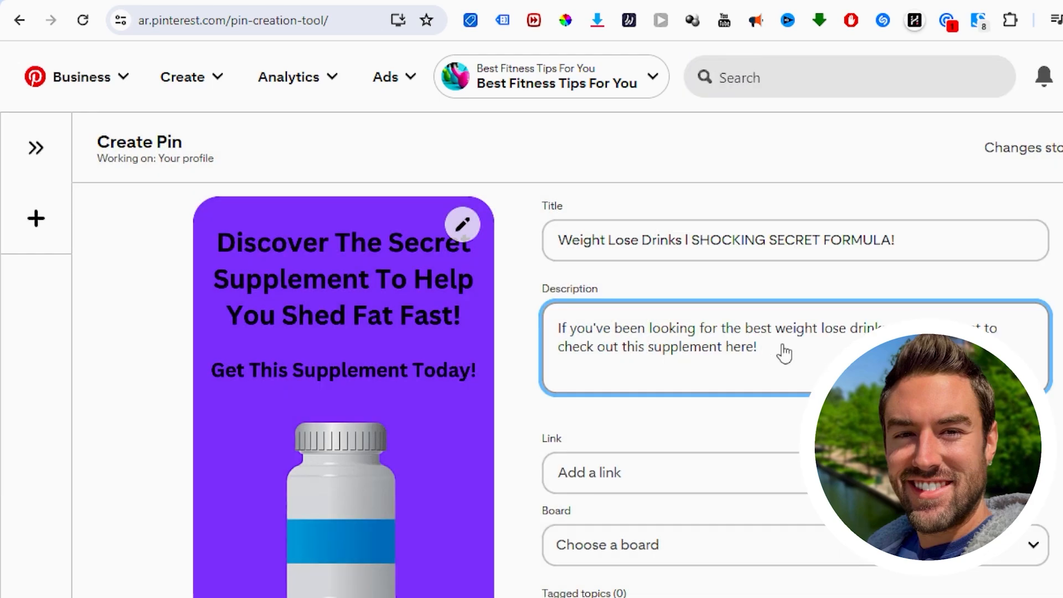
{"action": "type", "text": "Find the best"}
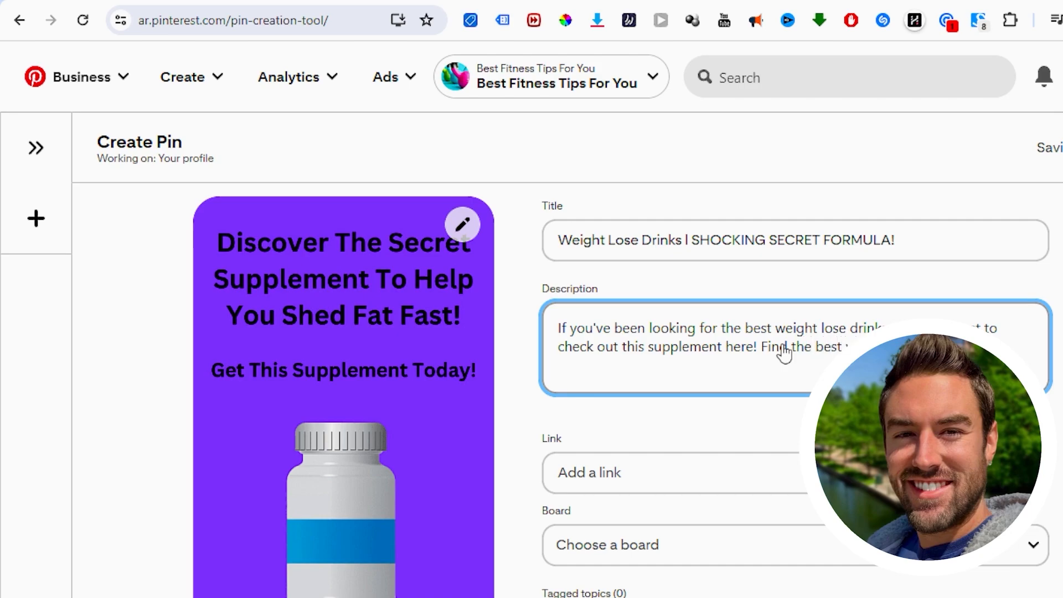
{"action": "type", "text": " …with these pills!"}
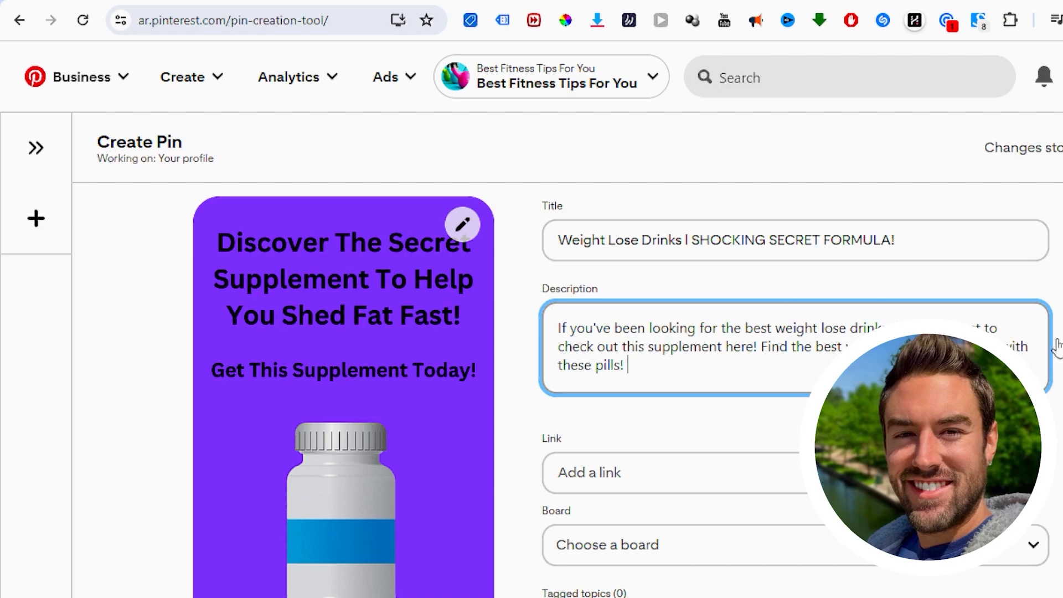
{"action": "scroll", "coordinate": [685, 383], "scroll_direction": "down", "scroll_amount": 3}
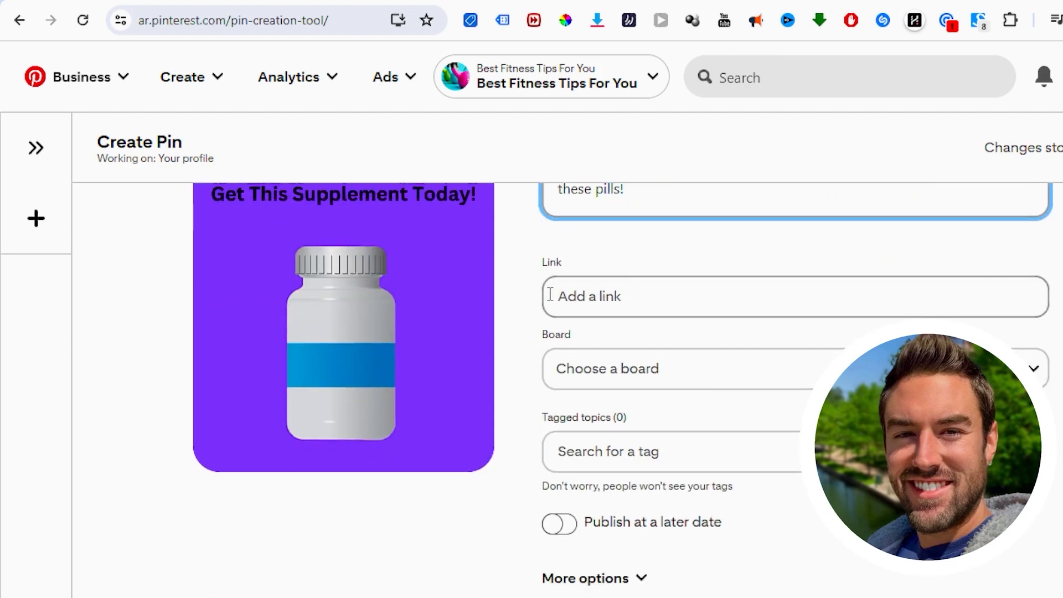
{"action": "left_click", "coordinate": [807, 309]}
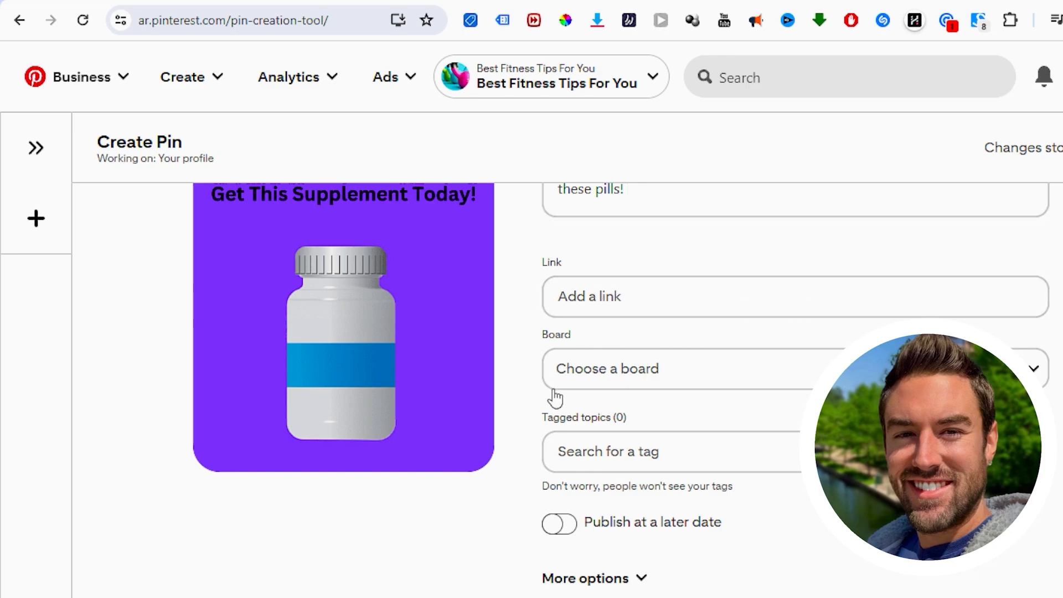
Step: Paste the hop.clickbank.net affiliate link as the Pin's destination and review the Puravive sales page it promotes
{"action": "right_click", "coordinate": [596, 299]}
{"action": "left_click", "coordinate": [651, 199]}
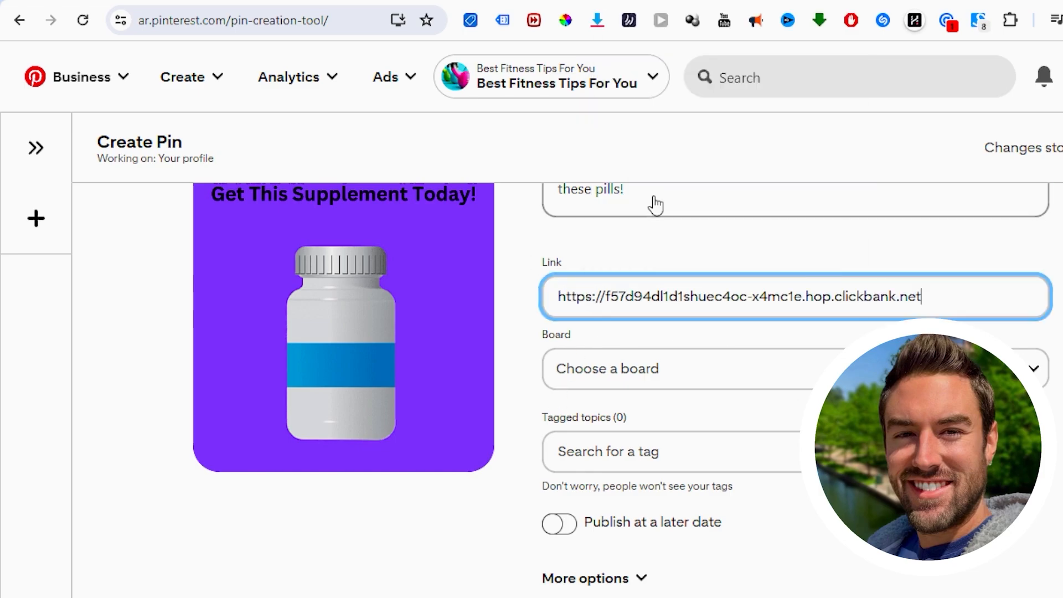
{"action": "left_click", "coordinate": [619, 280]}
{"action": "scroll", "coordinate": [723, 305], "scroll_direction": "up", "scroll_amount": 3}
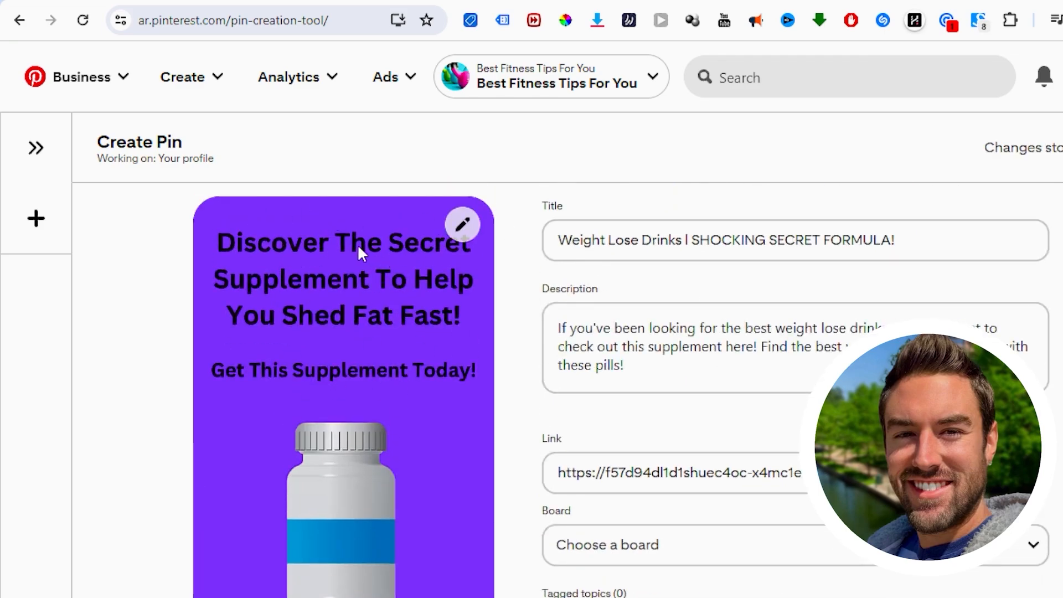
{"action": "scroll", "coordinate": [358, 245], "scroll_direction": "down", "scroll_amount": 3}
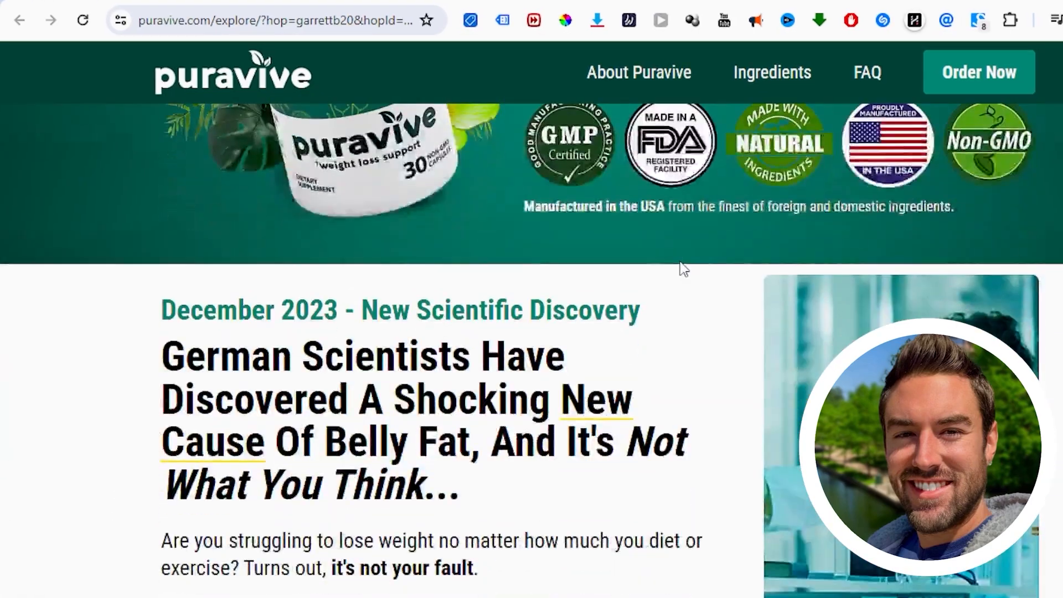
{"action": "scroll", "coordinate": [682, 269], "scroll_direction": "down", "scroll_amount": 10}
{"action": "scroll", "coordinate": [609, 350], "scroll_direction": "up", "scroll_amount": 3}
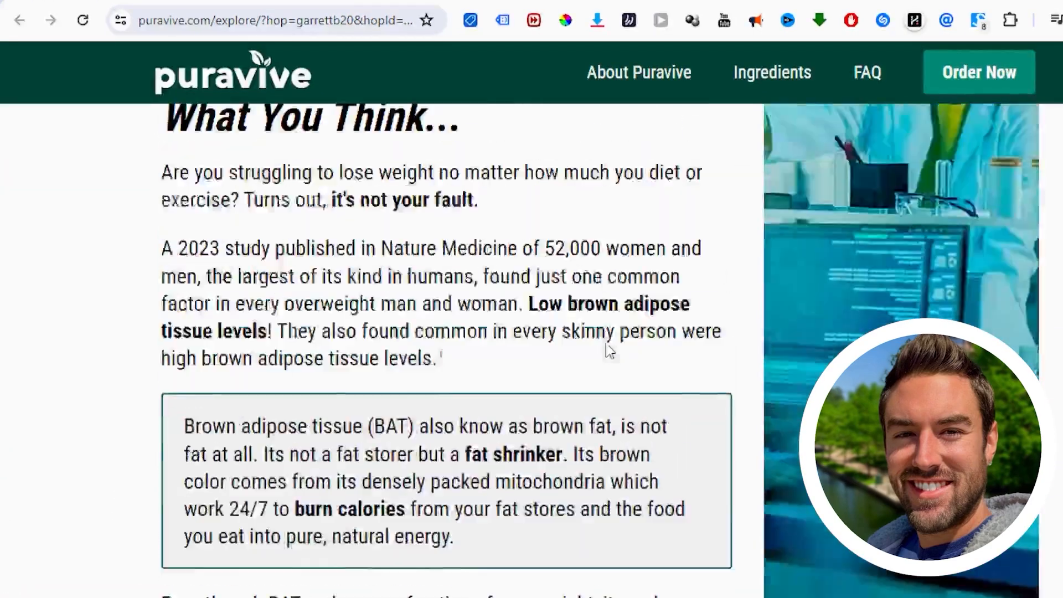
{"action": "scroll", "coordinate": [609, 350], "scroll_direction": "up", "scroll_amount": 10}
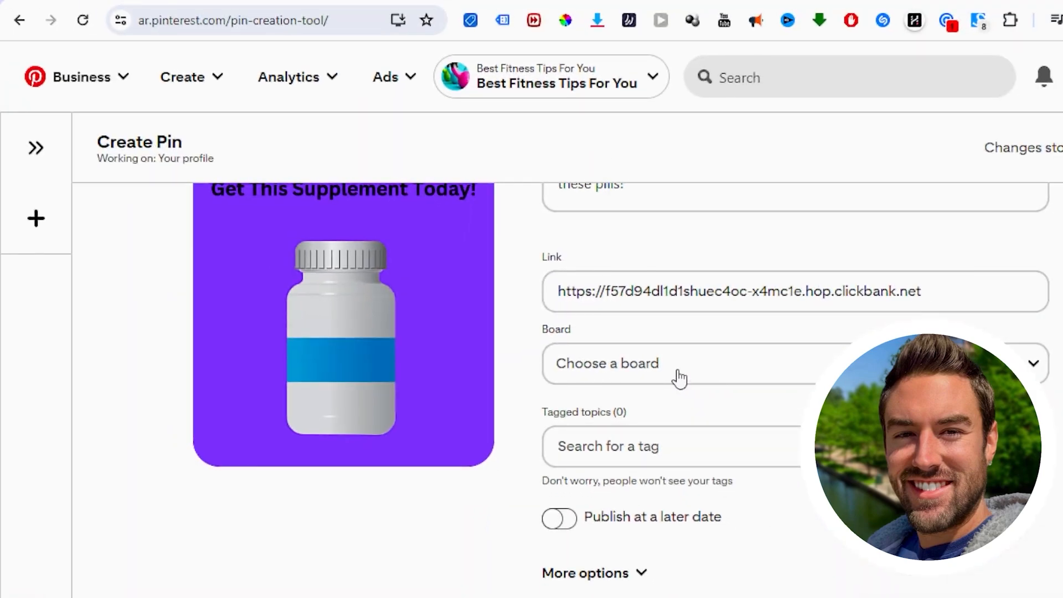
Step: Create a public board named "Weightloss Motivation" and assign the Pin to it
{"action": "left_click", "coordinate": [680, 378]}
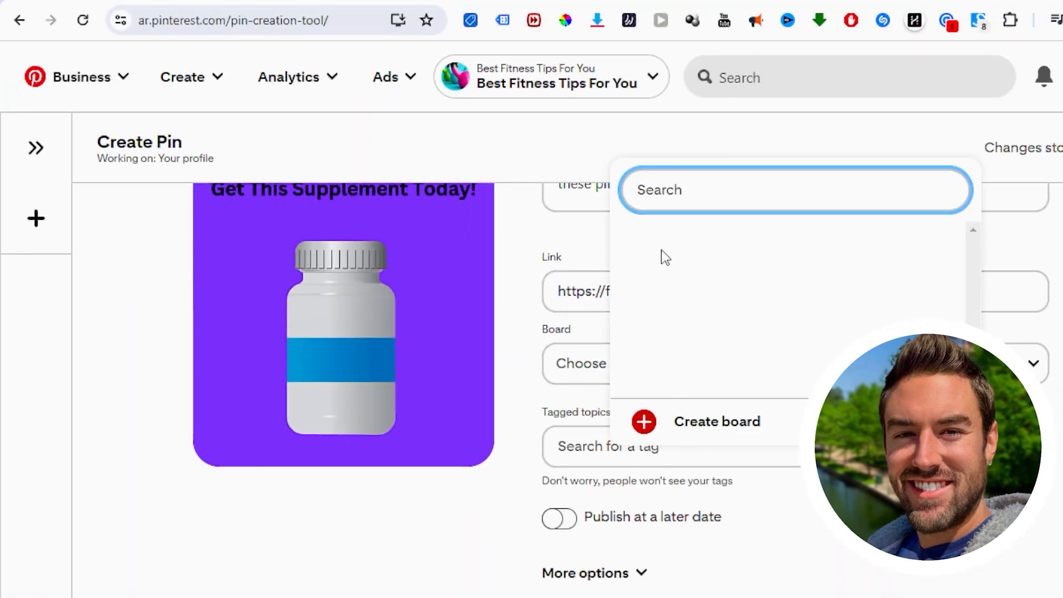
{"action": "left_click", "coordinate": [711, 423]}
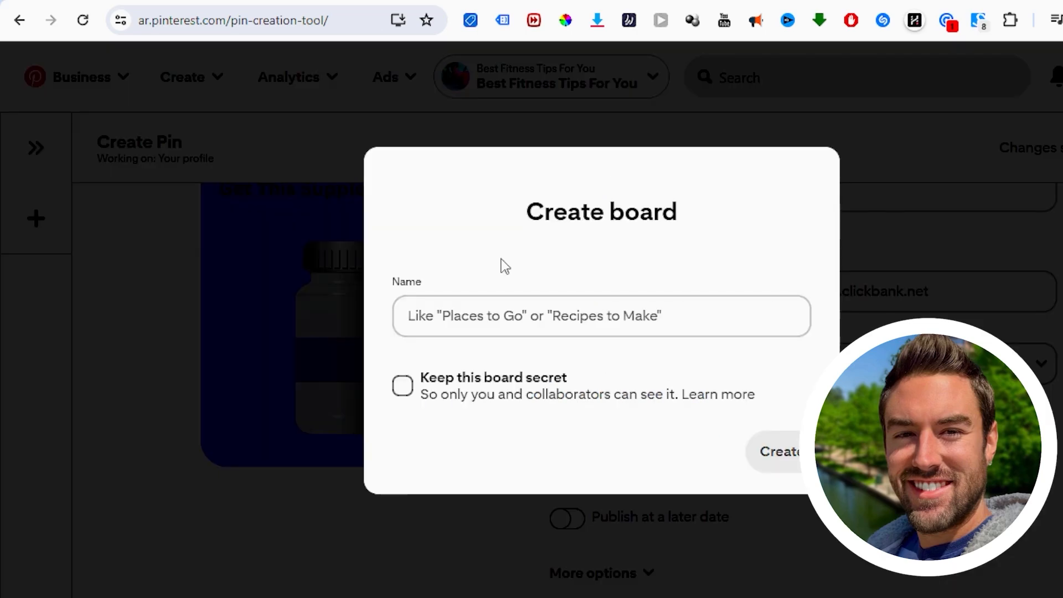
{"action": "left_click", "coordinate": [457, 326]}
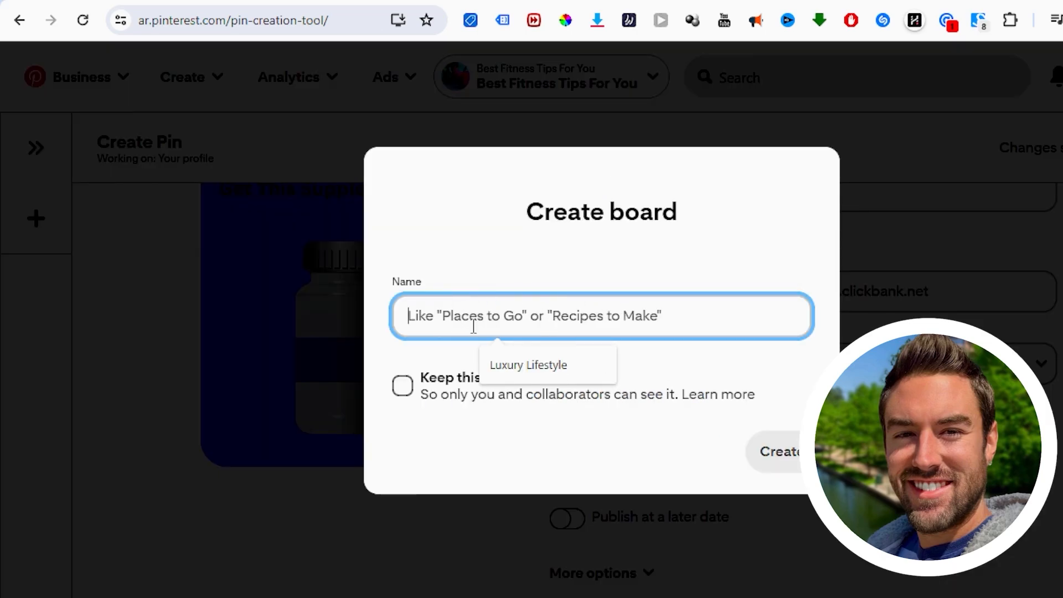
{"action": "type", "text": "Weigh"}
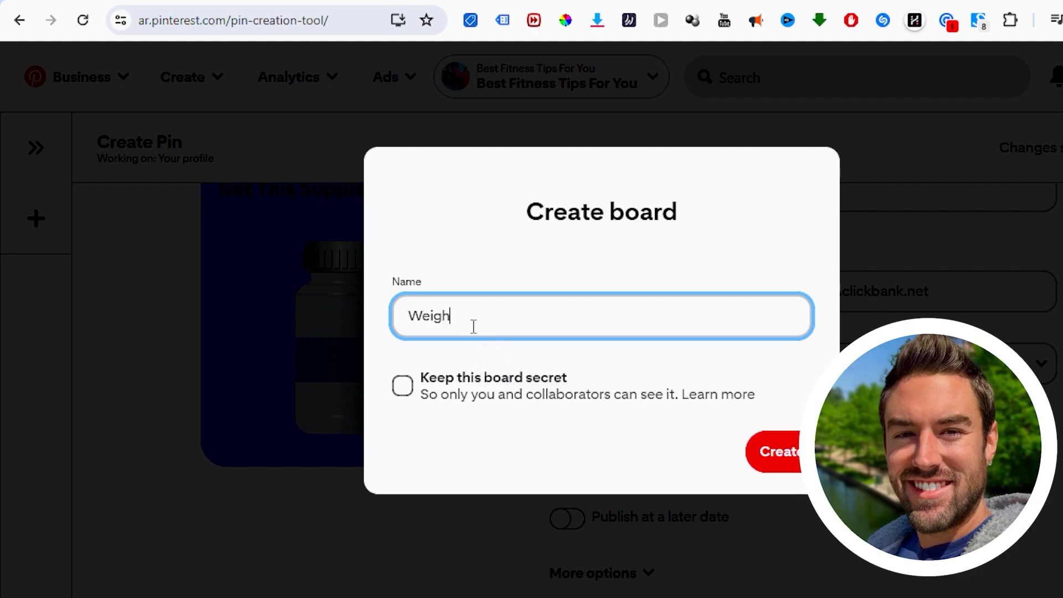
{"action": "type", "text": "tloss Motivation"}
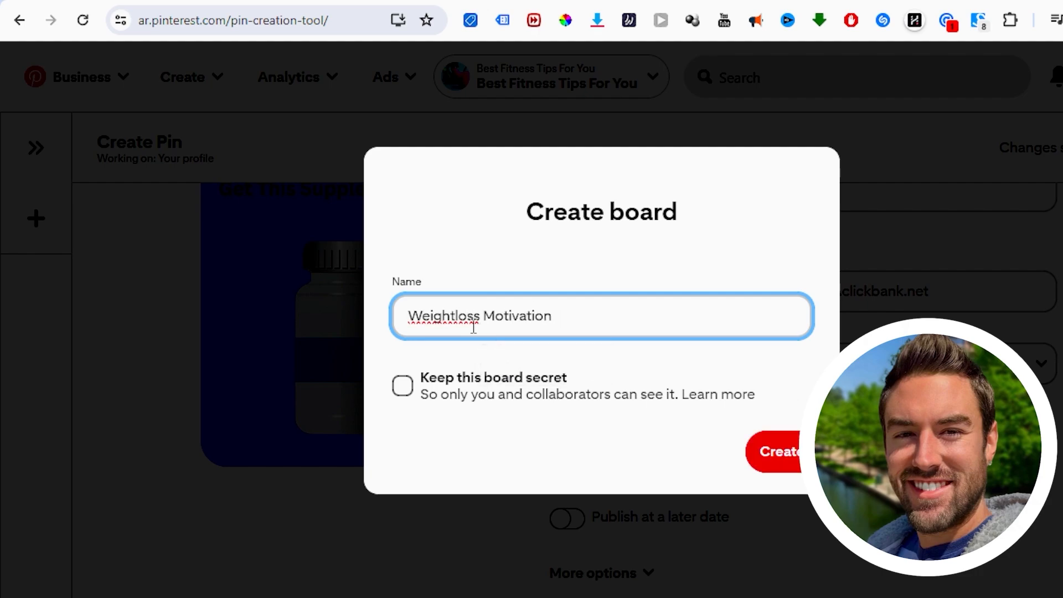
{"action": "left_click", "coordinate": [543, 280]}
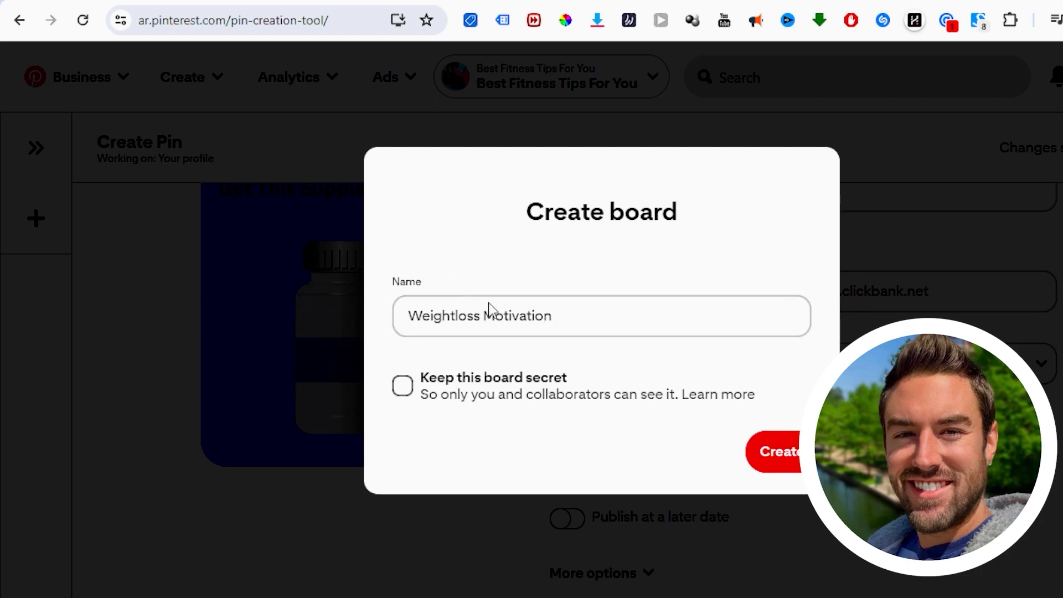
{"action": "left_click", "coordinate": [788, 460]}
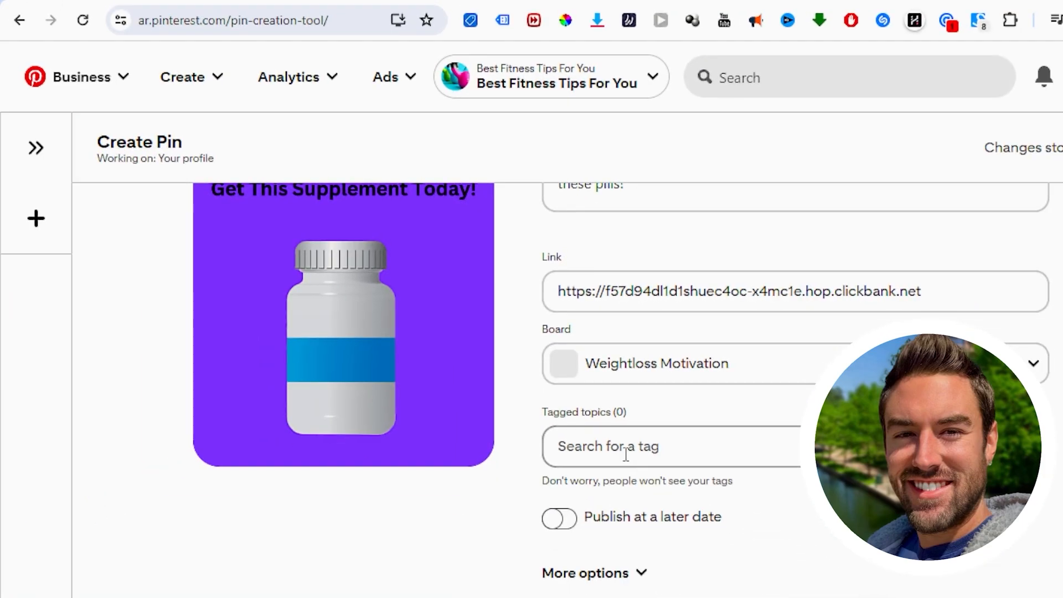
Step: Tag the Pin with the topics Weight Loss Tips and Weight Loss Motivation
{"action": "left_click", "coordinate": [622, 453]}
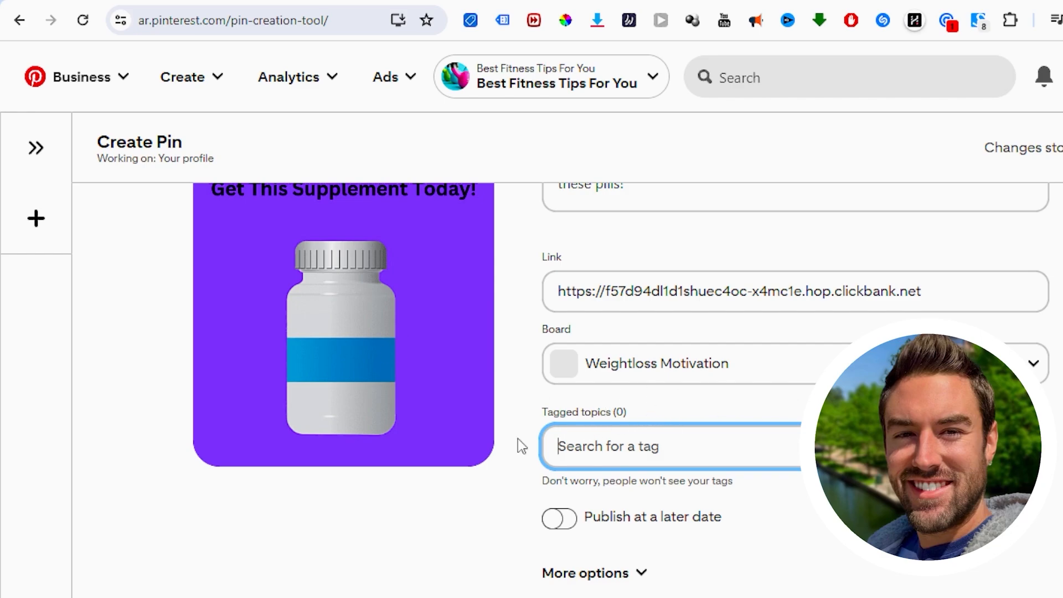
{"action": "type", "text": "weight"}
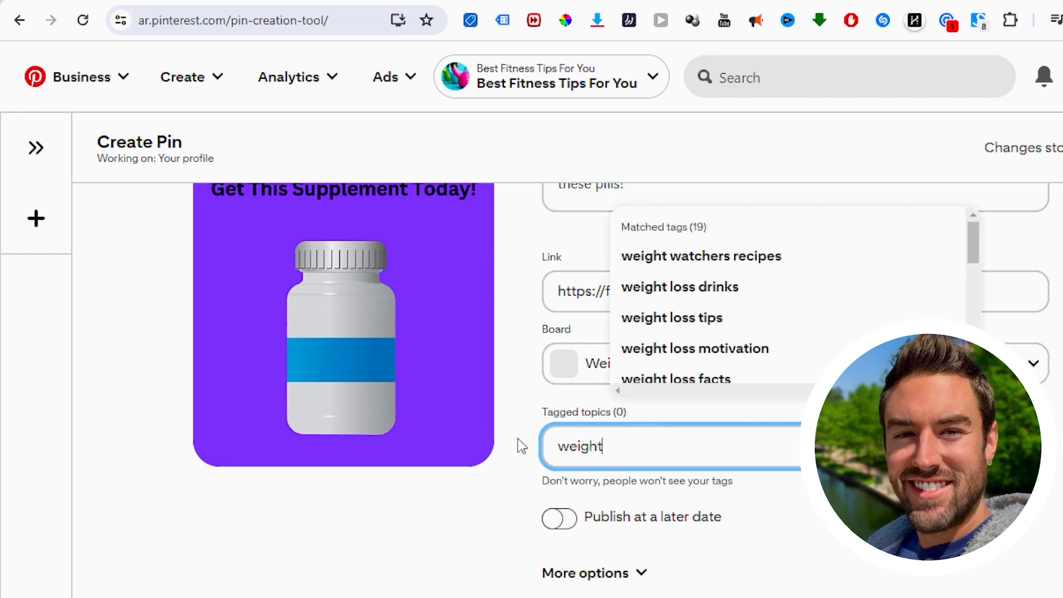
{"action": "left_click", "coordinate": [692, 321]}
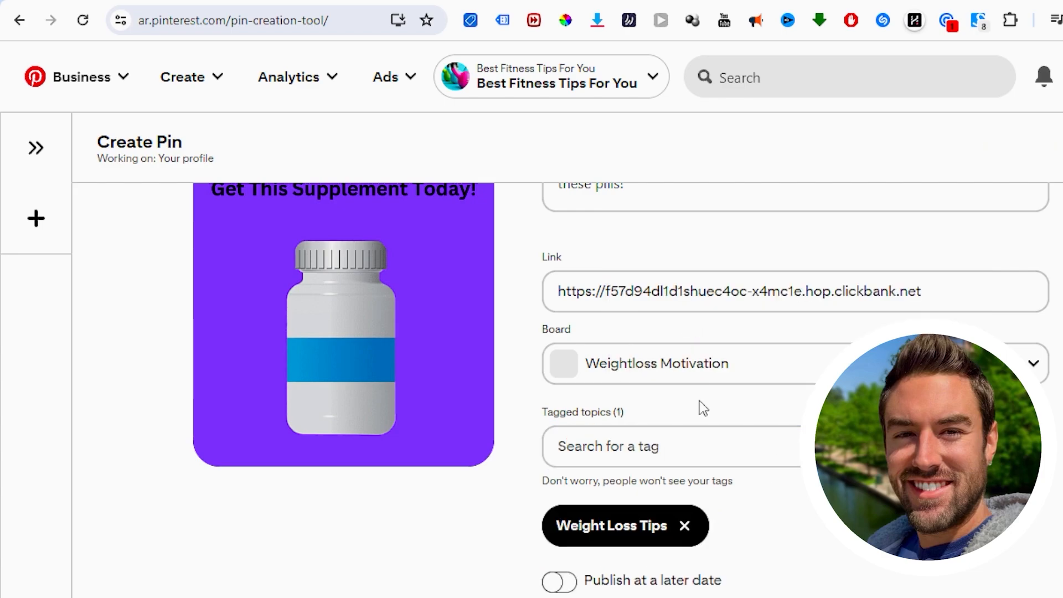
{"action": "left_click", "coordinate": [701, 452]}
{"action": "type", "text": "weight"}
{"action": "left_click", "coordinate": [724, 315]}
Step: Add the Weight Loss Drinks topic tag and publish the Pin
{"action": "left_click", "coordinate": [676, 450]}
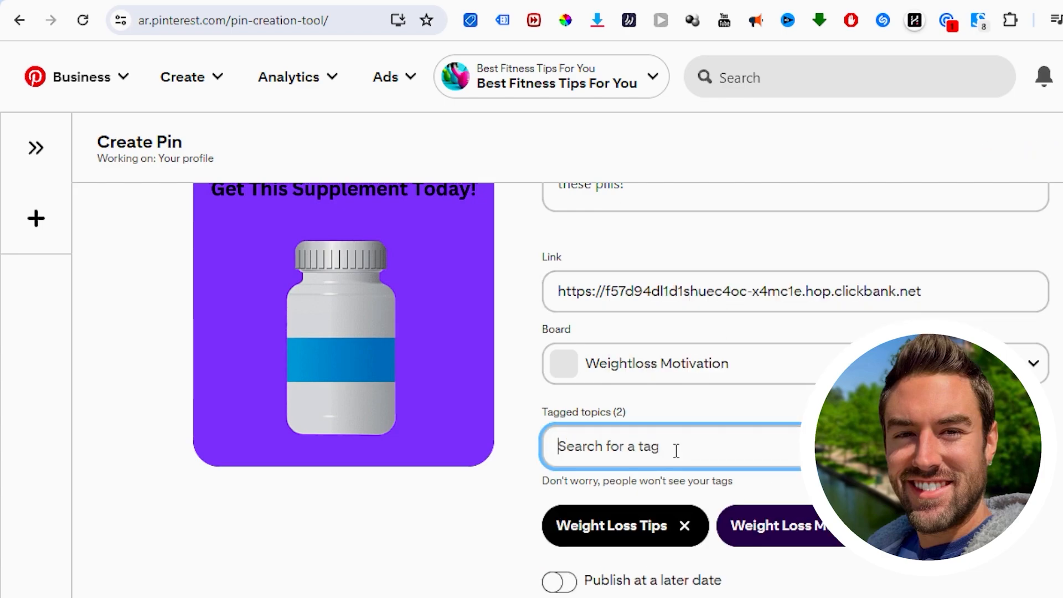
{"action": "type", "text": "weight"}
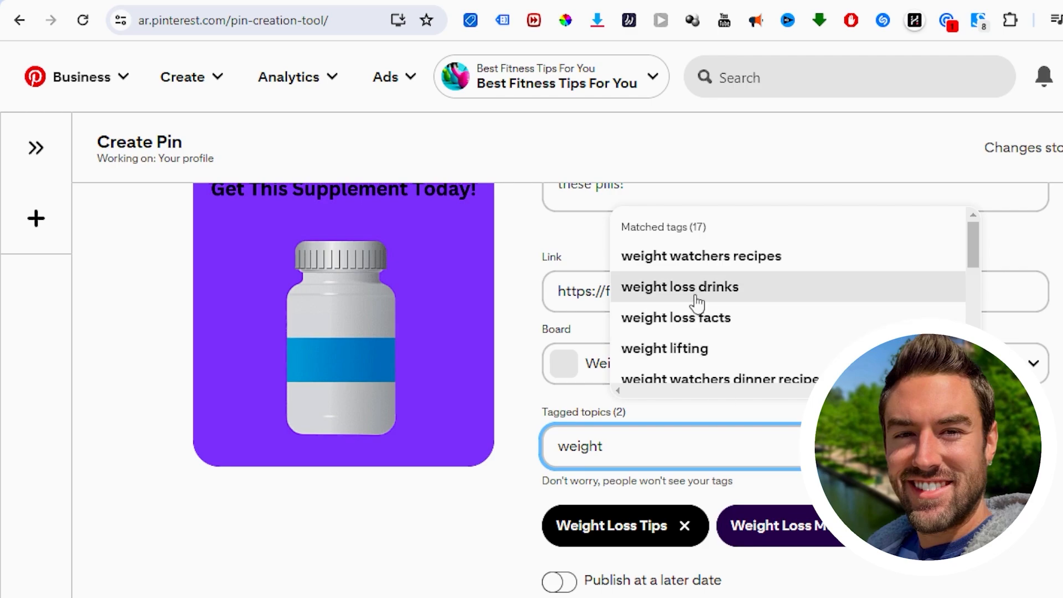
{"action": "left_click", "coordinate": [696, 302]}
{"action": "scroll", "coordinate": [684, 427], "scroll_direction": "down", "scroll_amount": 2}
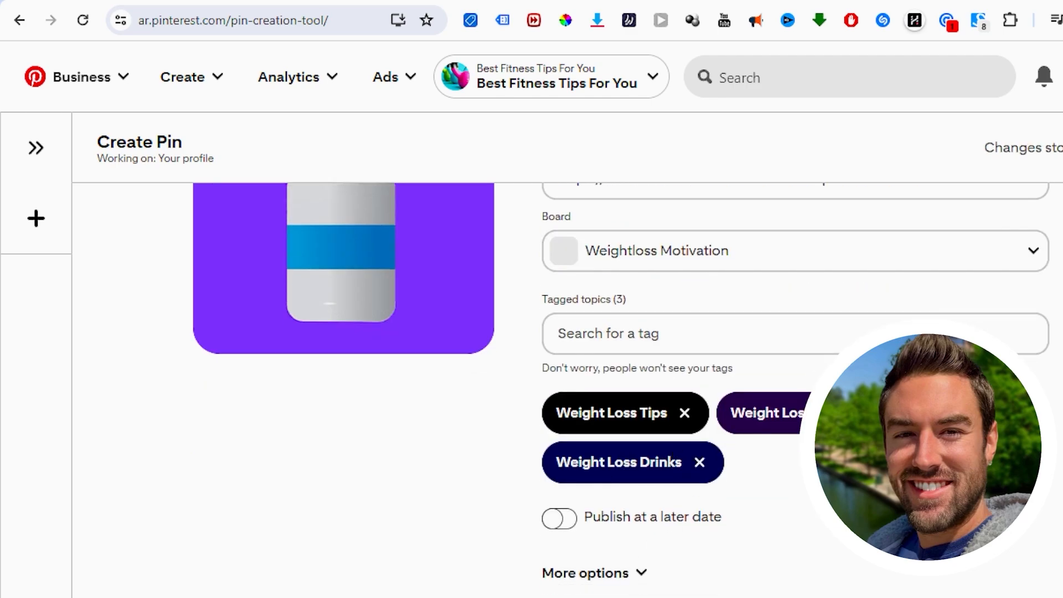
{"action": "scroll", "coordinate": [705, 371], "scroll_direction": "up", "scroll_amount": 5}
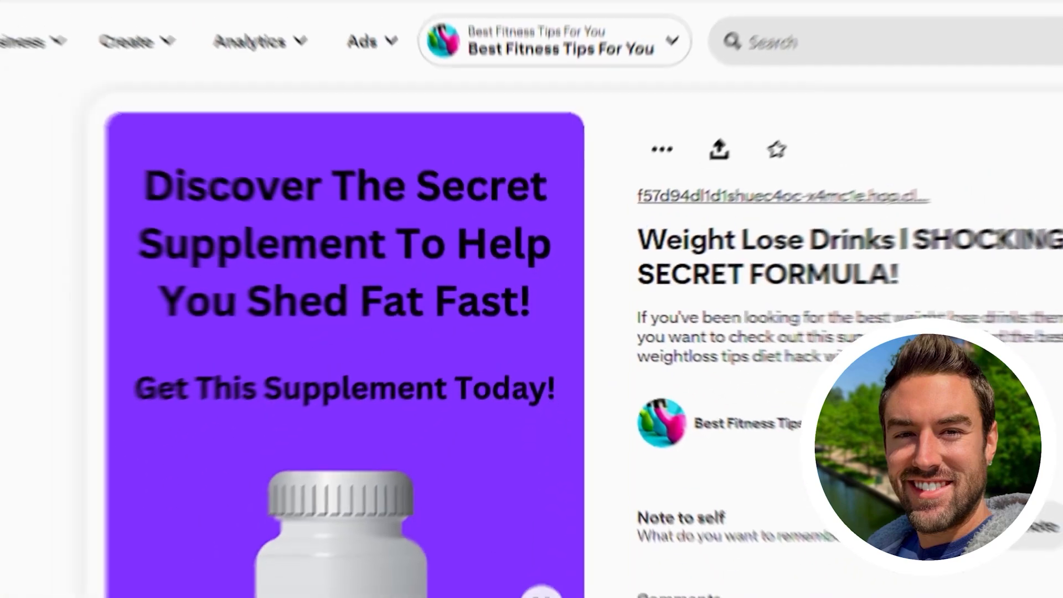
Step: Review the published Pin's image, title, description, affiliate link and performance stats
{"action": "scroll", "coordinate": [364, 409], "scroll_direction": "down", "scroll_amount": 1}
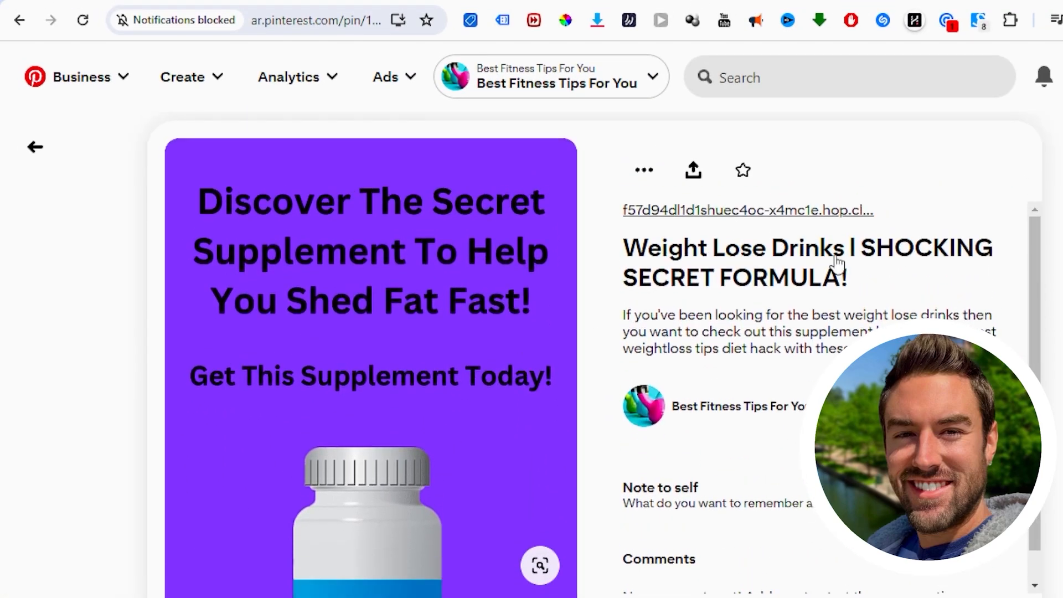
{"action": "scroll", "coordinate": [777, 402], "scroll_direction": "up", "scroll_amount": 1}
{"action": "scroll", "coordinate": [742, 416], "scroll_direction": "down", "scroll_amount": 1}
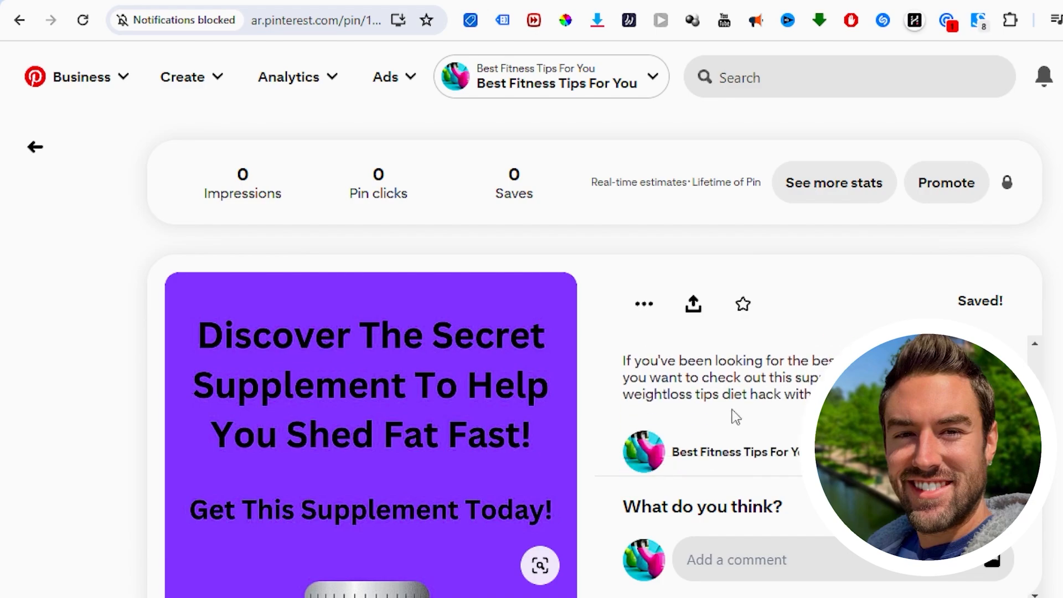
{"action": "scroll", "coordinate": [720, 399], "scroll_direction": "down", "scroll_amount": 2}
{"action": "scroll", "coordinate": [317, 371], "scroll_direction": "down", "scroll_amount": 3}
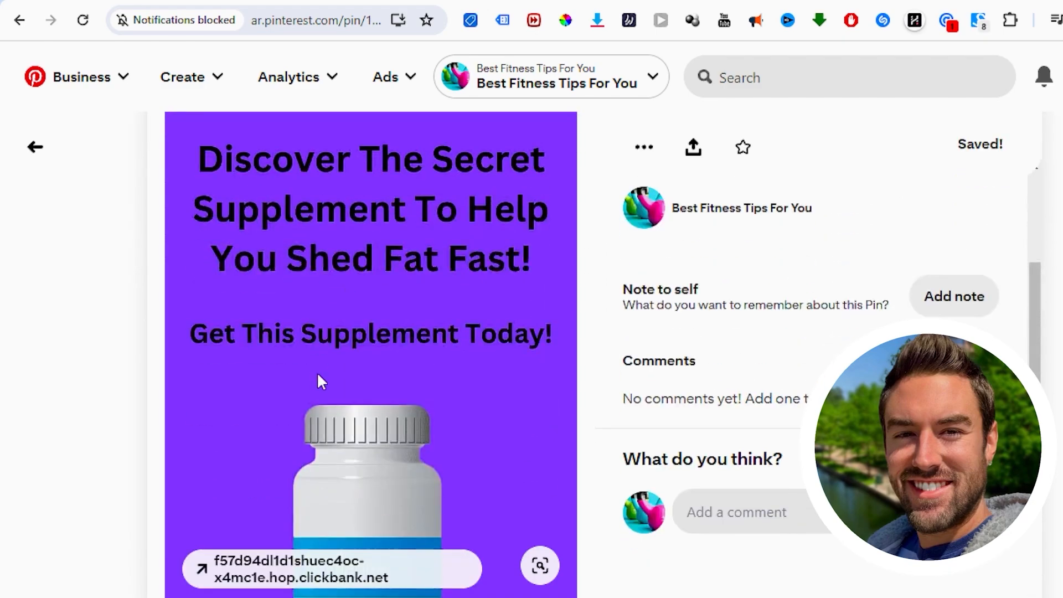
{"action": "scroll", "coordinate": [390, 199], "scroll_direction": "down", "scroll_amount": 3}
{"action": "scroll", "coordinate": [382, 233], "scroll_direction": "up", "scroll_amount": 2}
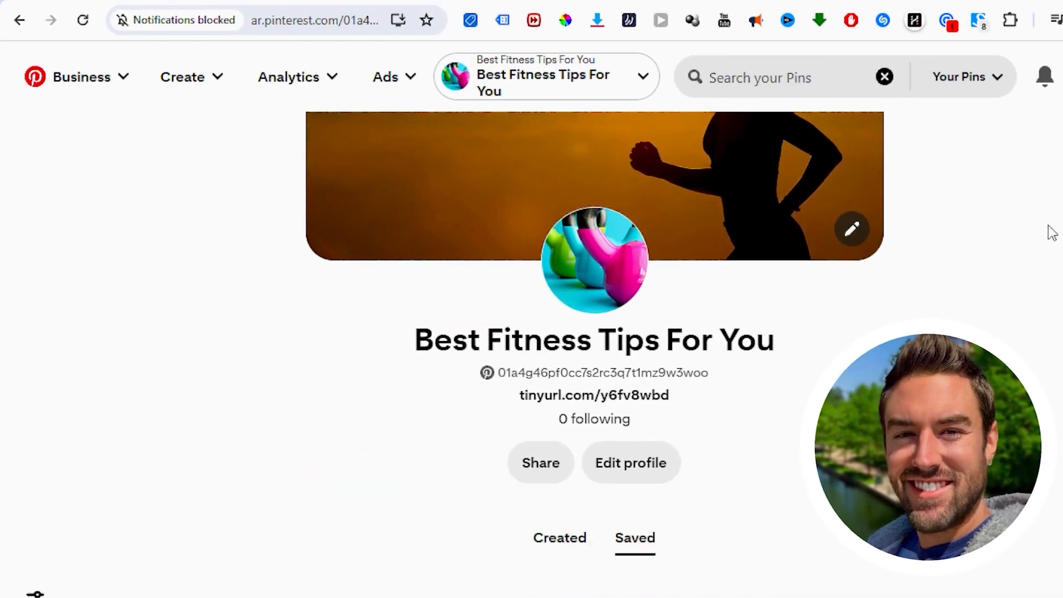
Step: Examine the business profile's banner, picture, website link and the saved Weightloss Motivation board
{"action": "scroll", "coordinate": [1049, 231], "scroll_direction": "down", "scroll_amount": 5}
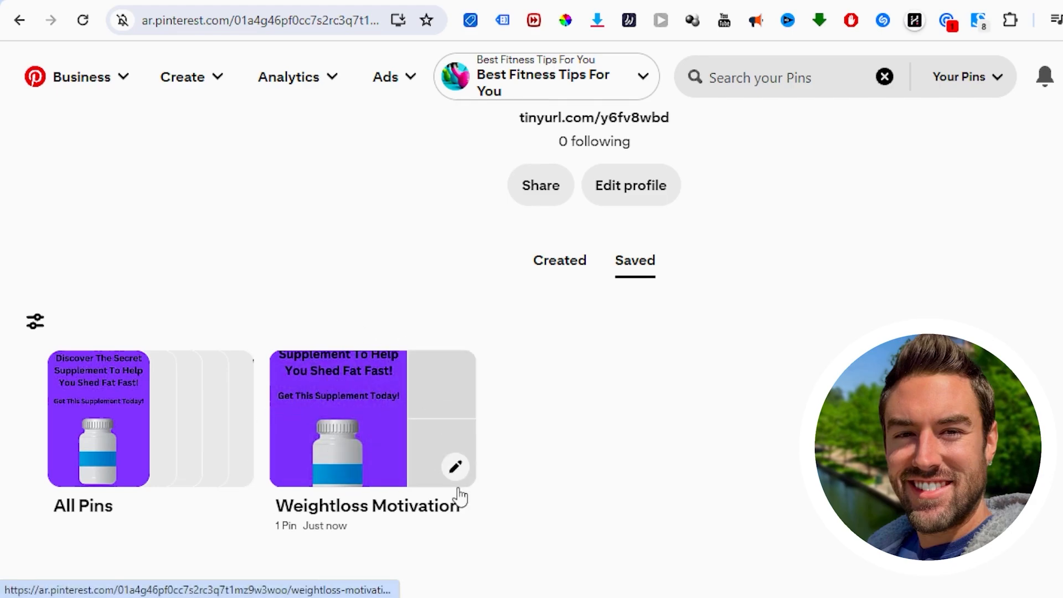
{"action": "scroll", "coordinate": [554, 333], "scroll_direction": "up", "scroll_amount": 6}
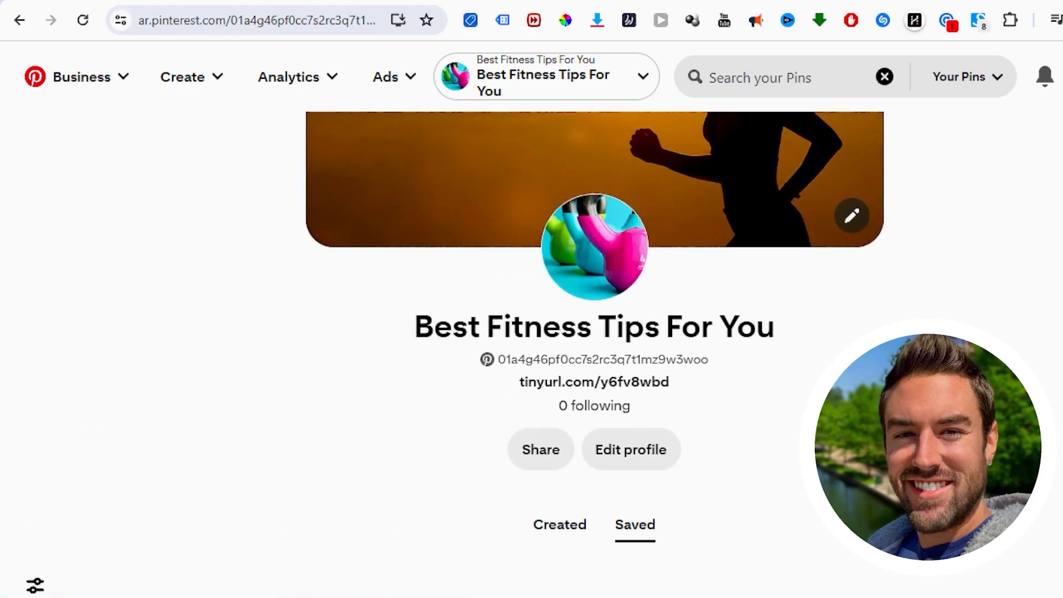
{"action": "scroll", "coordinate": [688, 392], "scroll_direction": "down", "scroll_amount": 7}
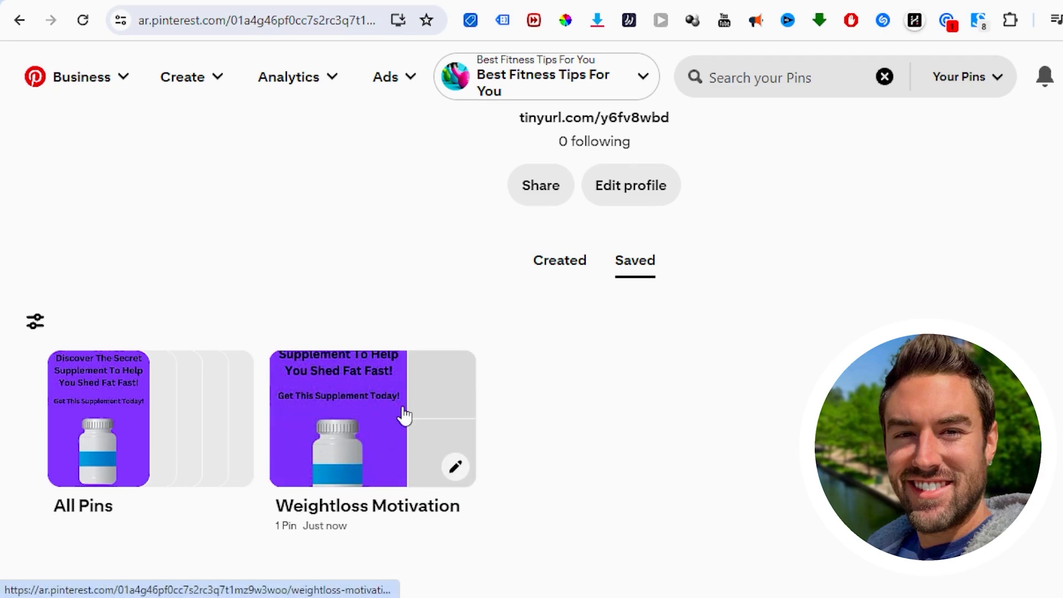
{"action": "scroll", "coordinate": [277, 382], "scroll_direction": "up", "scroll_amount": 3}
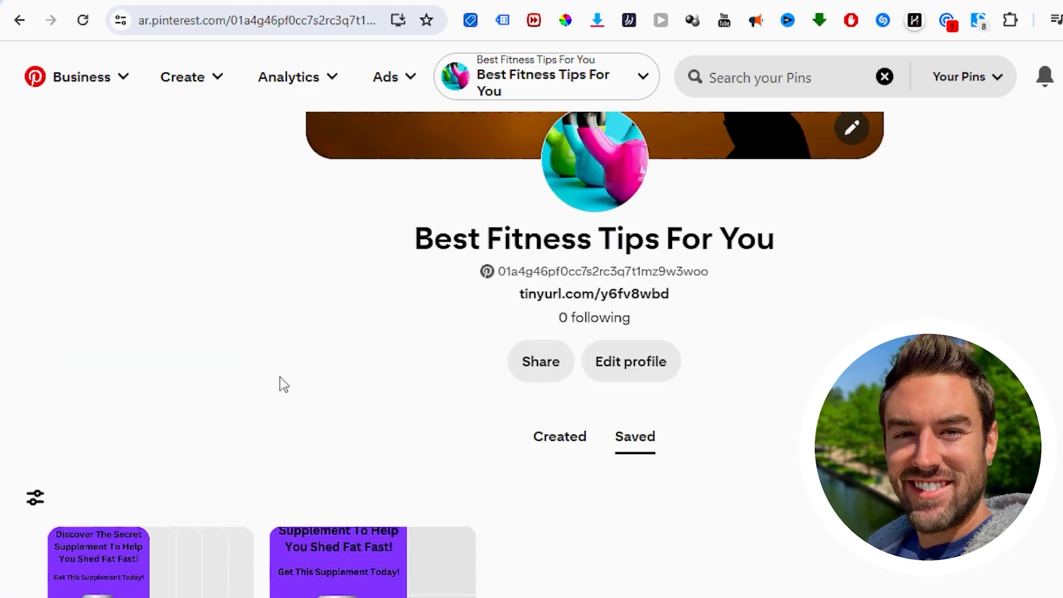
{"action": "scroll", "coordinate": [278, 382], "scroll_direction": "down", "scroll_amount": 3}
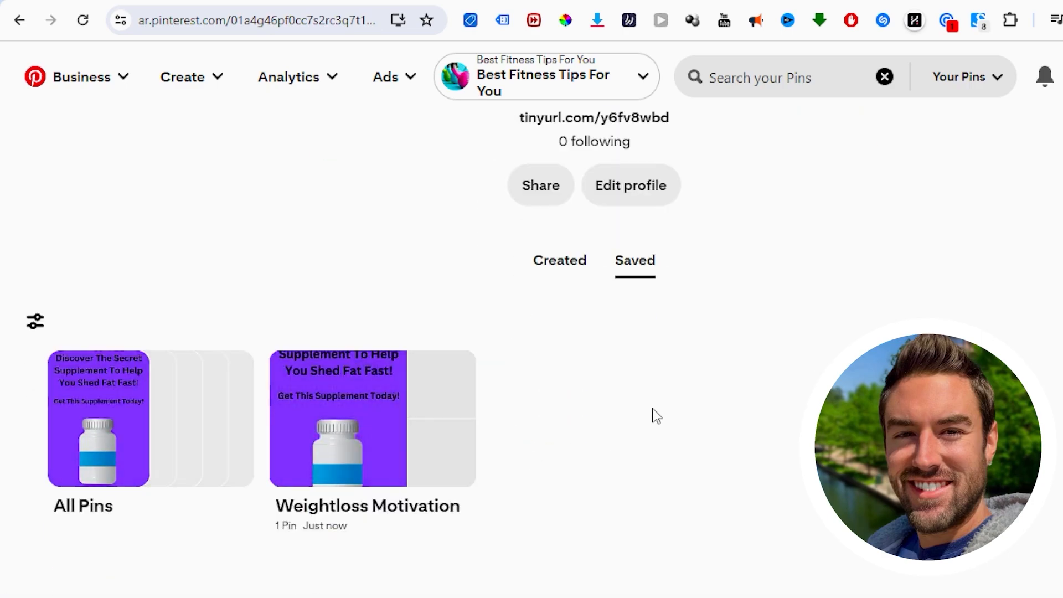
{"action": "scroll", "coordinate": [637, 421], "scroll_direction": "up", "scroll_amount": 3}
{"action": "scroll", "coordinate": [635, 419], "scroll_direction": "down", "scroll_amount": 3}
{"action": "scroll", "coordinate": [373, 299], "scroll_direction": "up", "scroll_amount": 3}
{"action": "scroll", "coordinate": [339, 364], "scroll_direction": "down", "scroll_amount": 3}
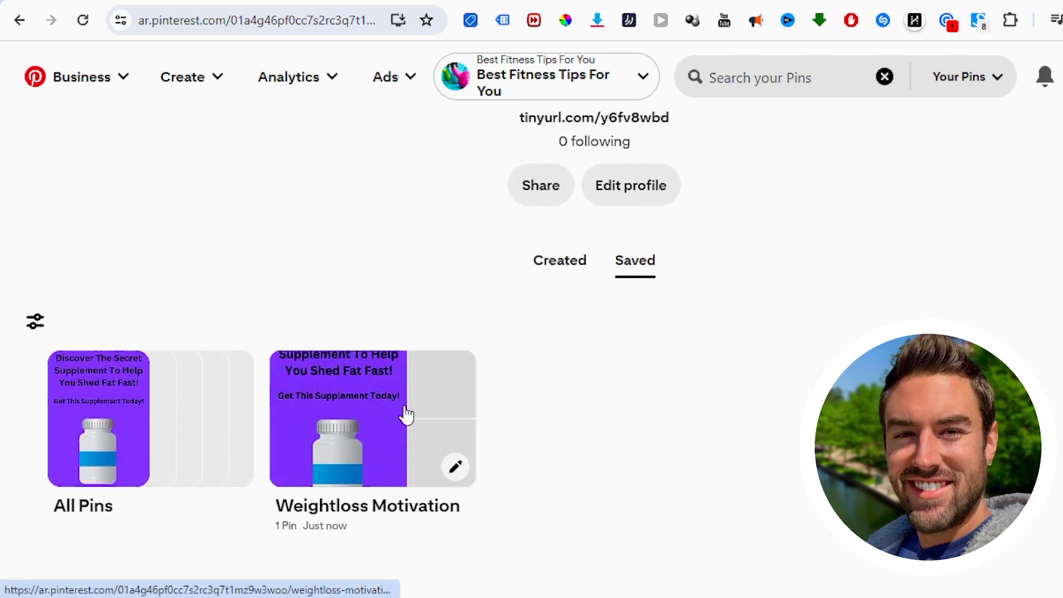
{"action": "scroll", "coordinate": [576, 399], "scroll_direction": "up", "scroll_amount": 2}
{"action": "scroll", "coordinate": [717, 289], "scroll_direction": "up", "scroll_amount": 3}
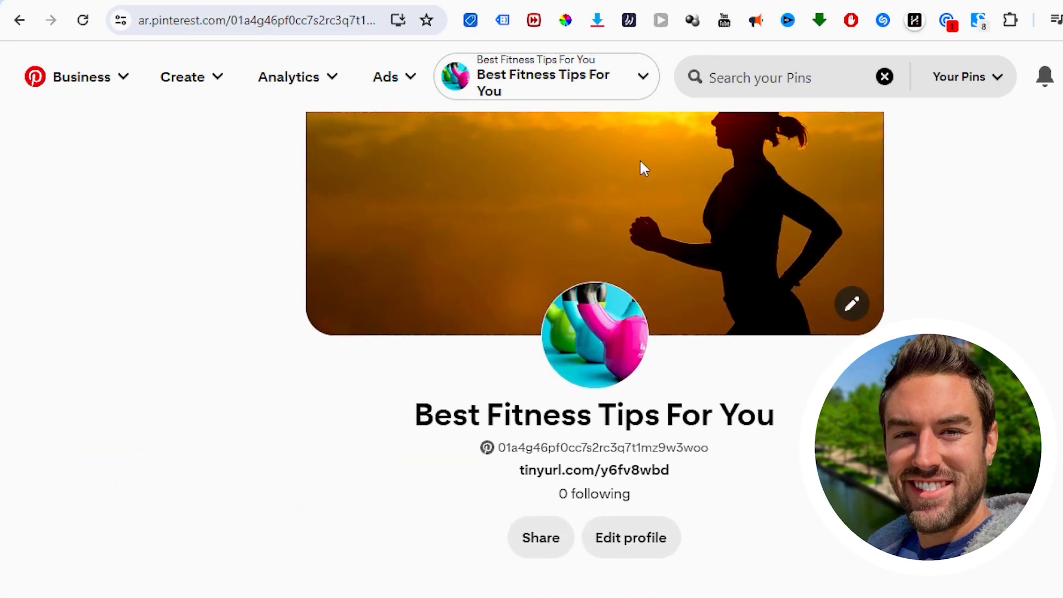
{"action": "scroll", "coordinate": [410, 207], "scroll_direction": "up", "scroll_amount": 2}
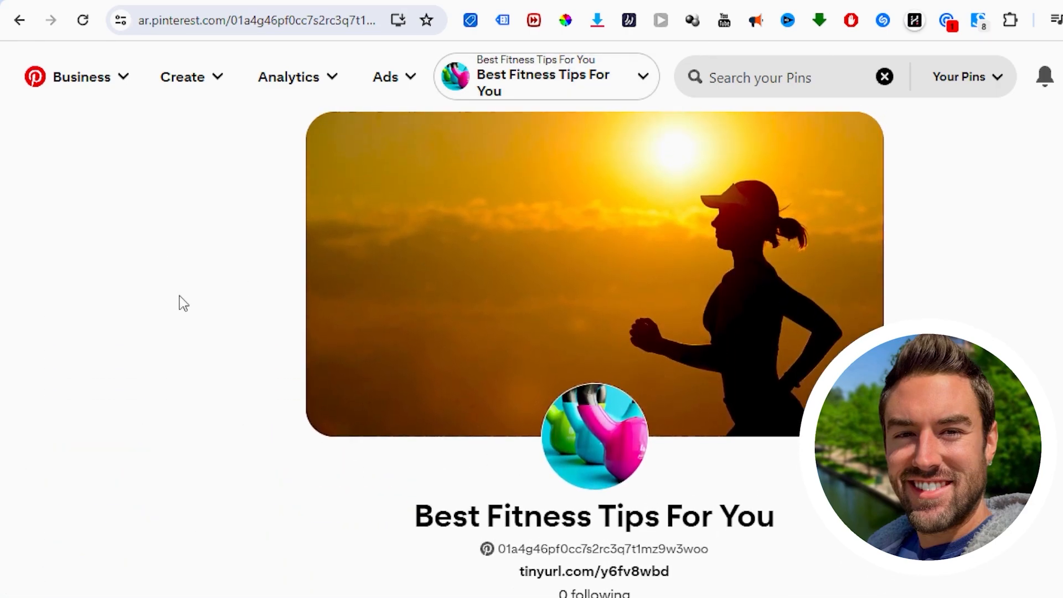
{"action": "scroll", "coordinate": [184, 303], "scroll_direction": "down", "scroll_amount": 8}
{"action": "scroll", "coordinate": [151, 279], "scroll_direction": "up", "scroll_amount": 5}
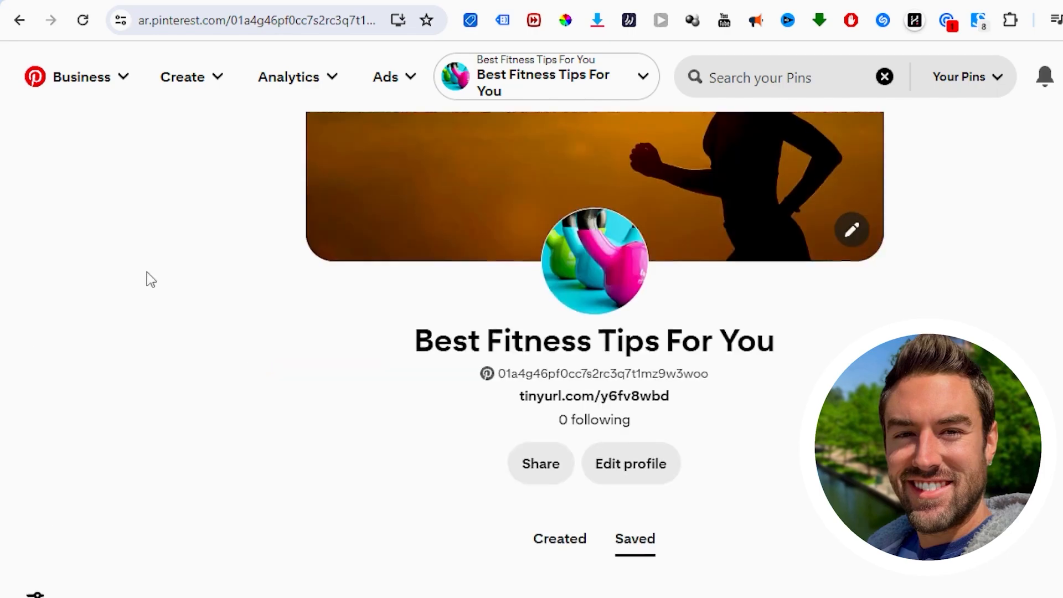
{"action": "scroll", "coordinate": [142, 263], "scroll_direction": "up", "scroll_amount": 3}
{"action": "scroll", "coordinate": [1007, 207], "scroll_direction": "down", "scroll_amount": 8}
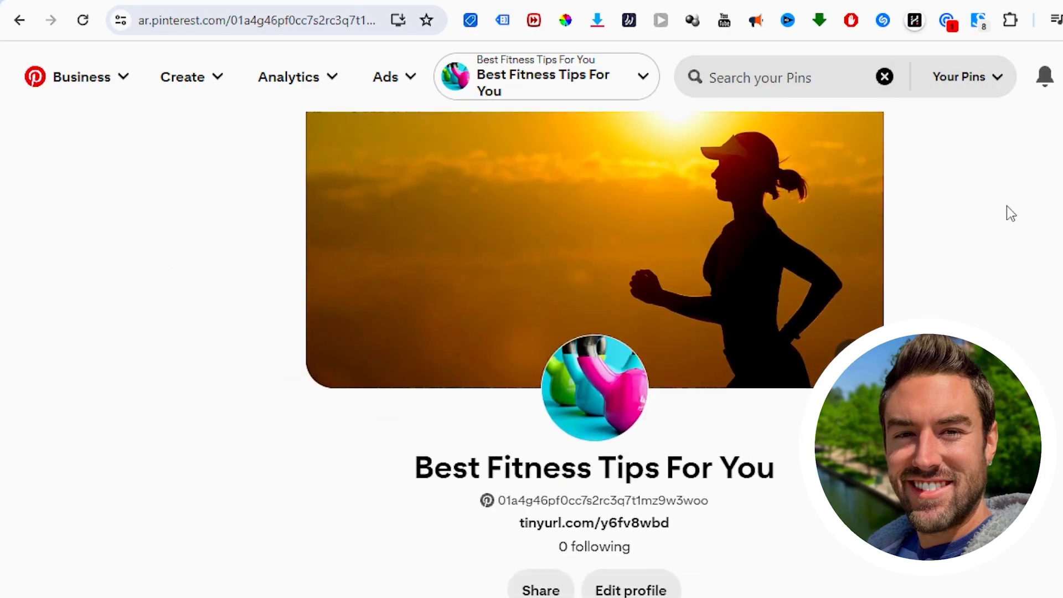
{"action": "scroll", "coordinate": [640, 320], "scroll_direction": "up", "scroll_amount": 5}
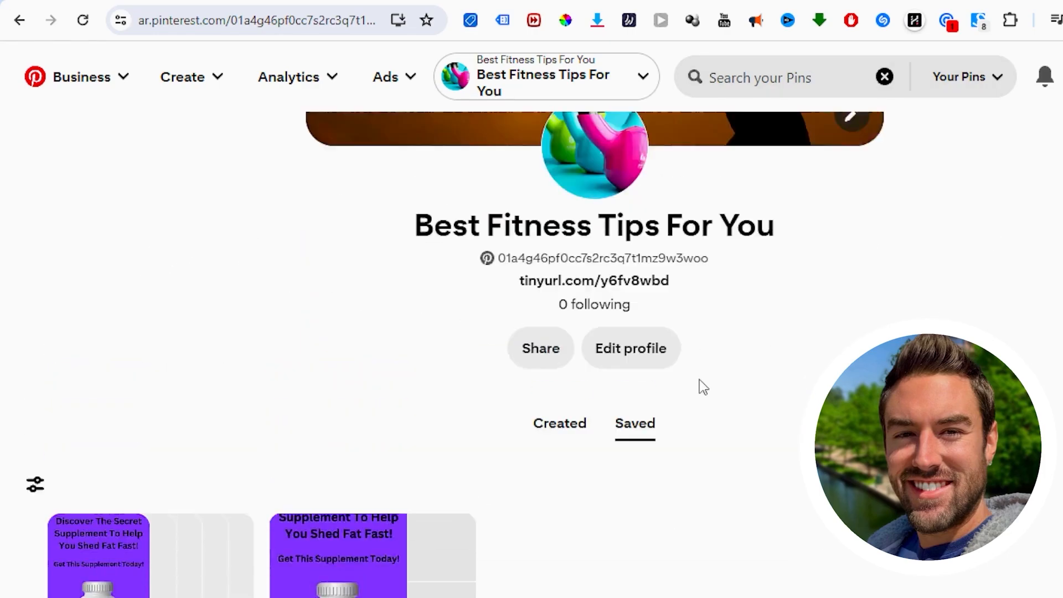
{"action": "scroll", "coordinate": [352, 299], "scroll_direction": "down", "scroll_amount": 5}
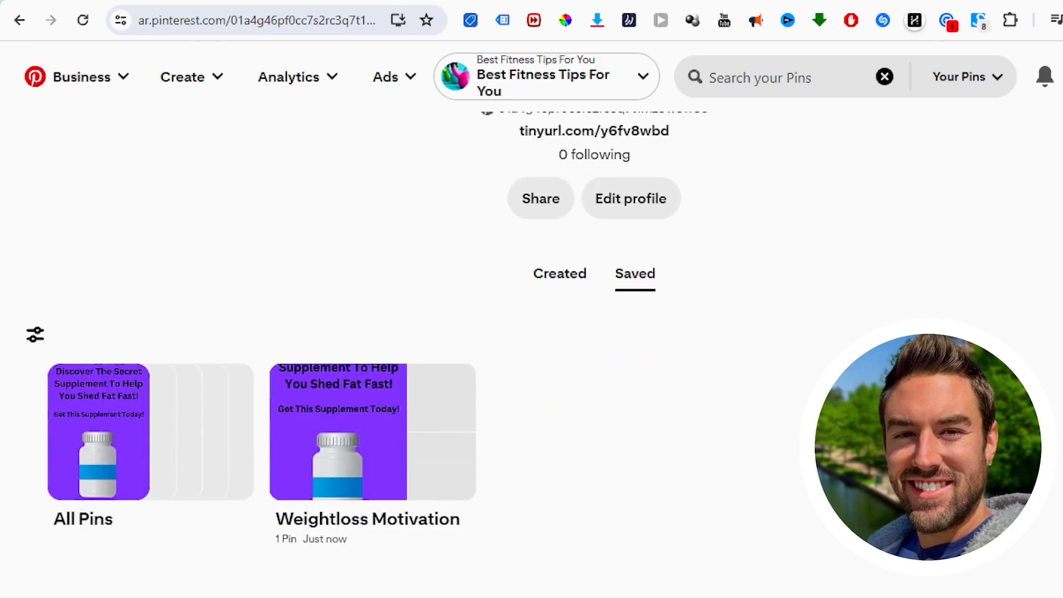
{"action": "scroll", "coordinate": [149, 346], "scroll_direction": "up", "scroll_amount": 8}
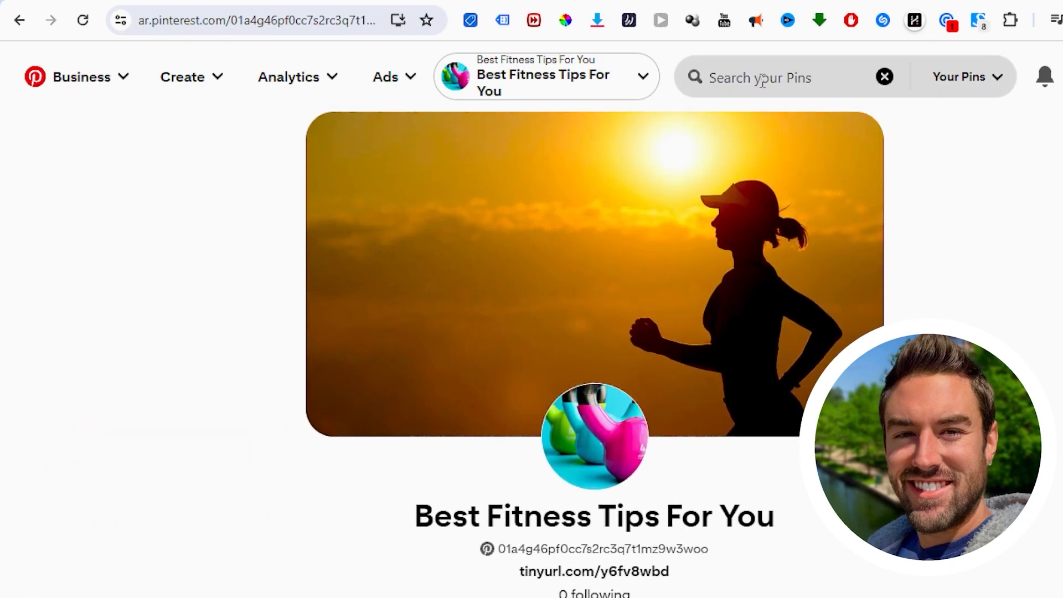
{"action": "left_click", "coordinate": [763, 81]}
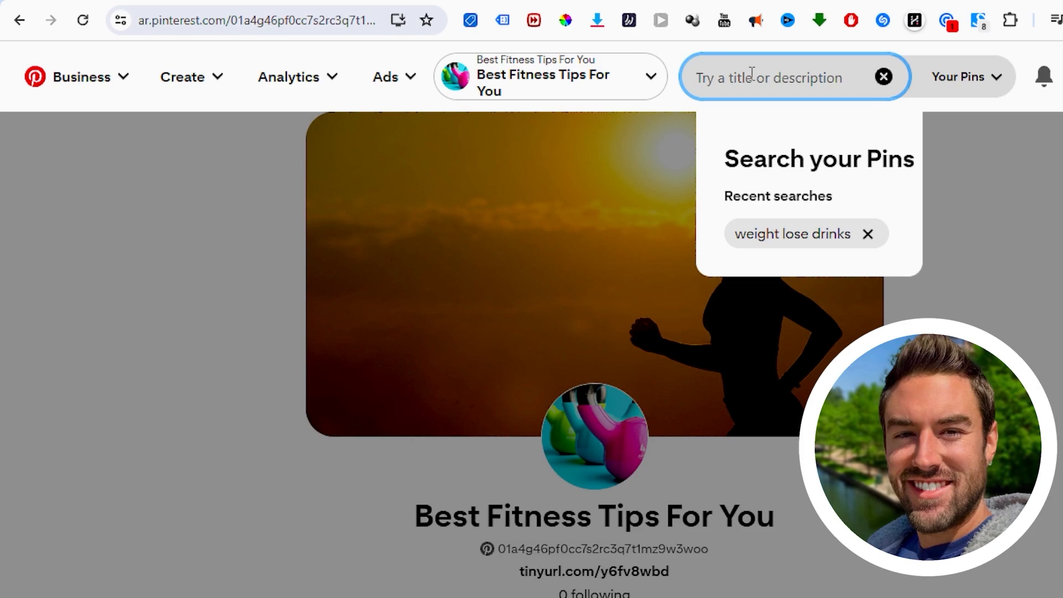
{"action": "type", "text": "weightloss"}
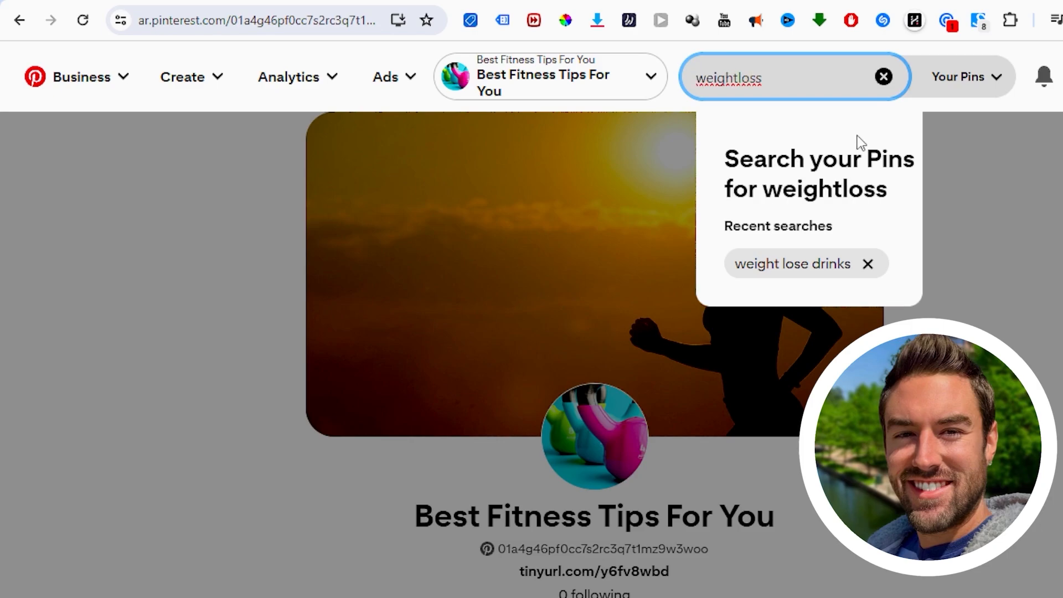
Step: Switch the search scope to All Pins, enter weightloss as the search term, and open the suggested WeightWatchers profile
{"action": "left_click", "coordinate": [966, 83]}
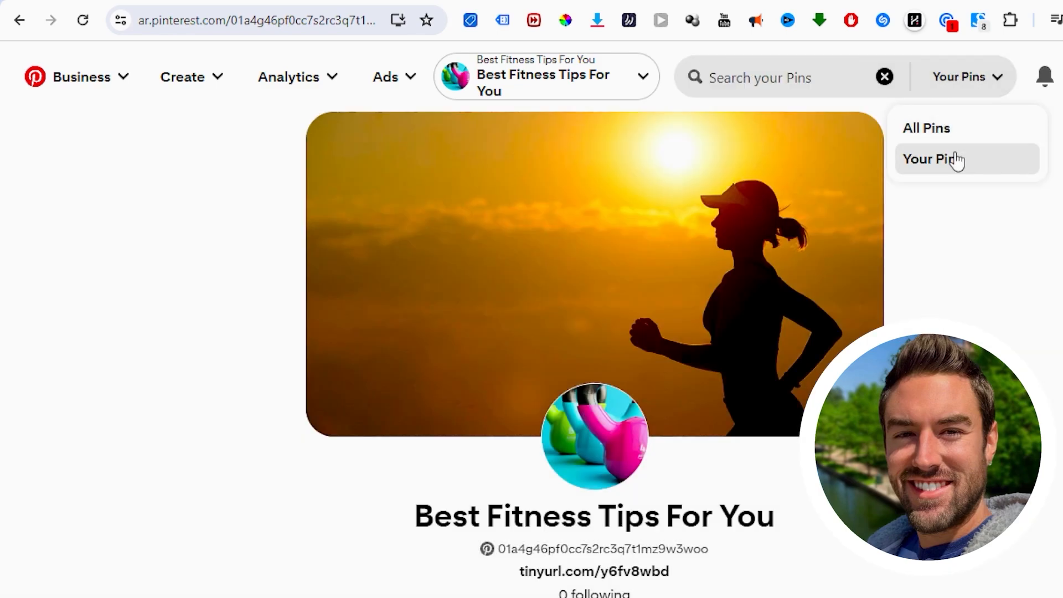
{"action": "left_click", "coordinate": [950, 132]}
{"action": "left_click", "coordinate": [799, 64]}
{"action": "type", "text": "weightloss"}
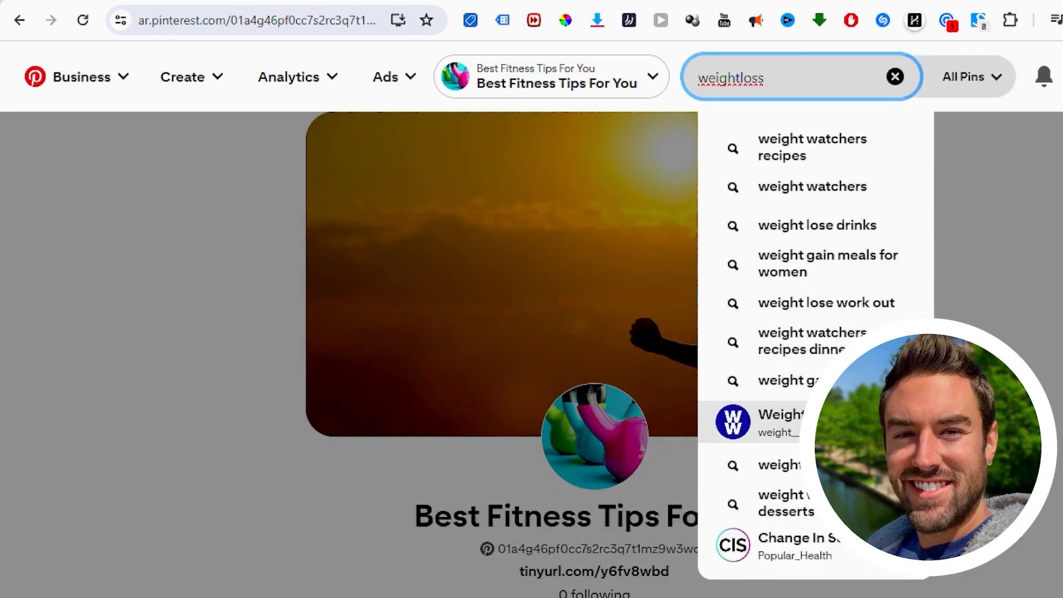
{"action": "scroll", "coordinate": [809, 326], "scroll_direction": "down", "scroll_amount": 3}
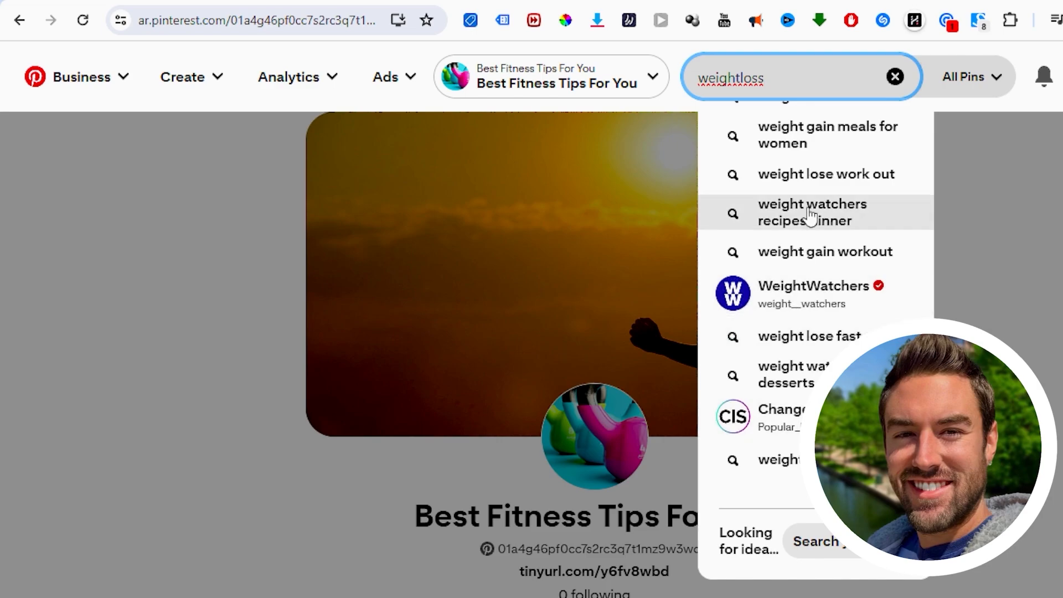
{"action": "left_click", "coordinate": [838, 305]}
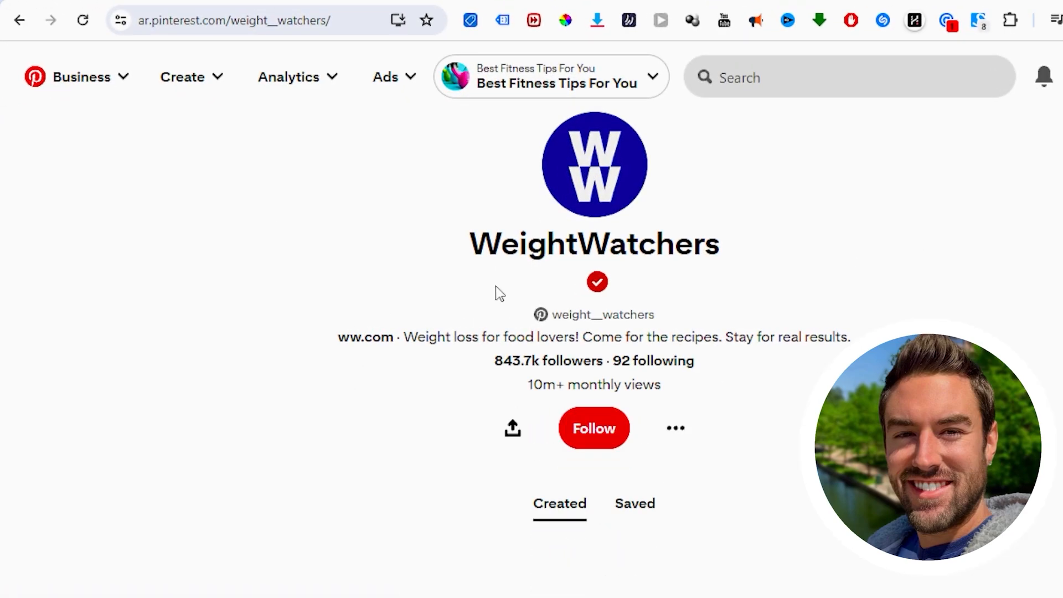
Step: Save the Asparagus Guacamole Pin from WeightWatchers' created Pins to a new board named Healthy recipes
{"action": "scroll", "coordinate": [267, 259], "scroll_direction": "down", "scroll_amount": 6}
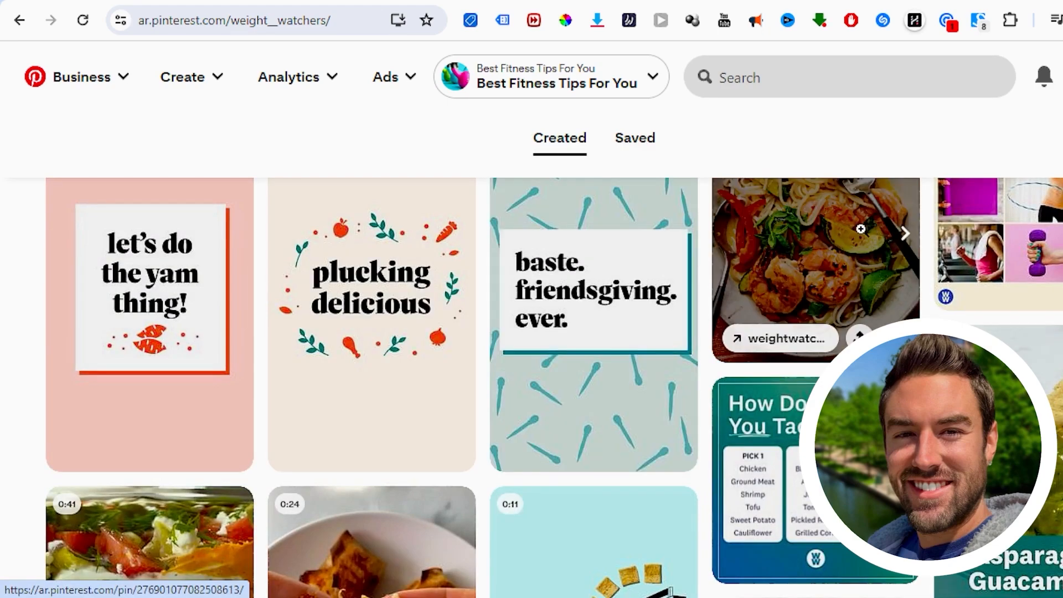
{"action": "scroll", "coordinate": [869, 231], "scroll_direction": "down", "scroll_amount": 6}
{"action": "scroll", "coordinate": [708, 373], "scroll_direction": "up", "scroll_amount": 5}
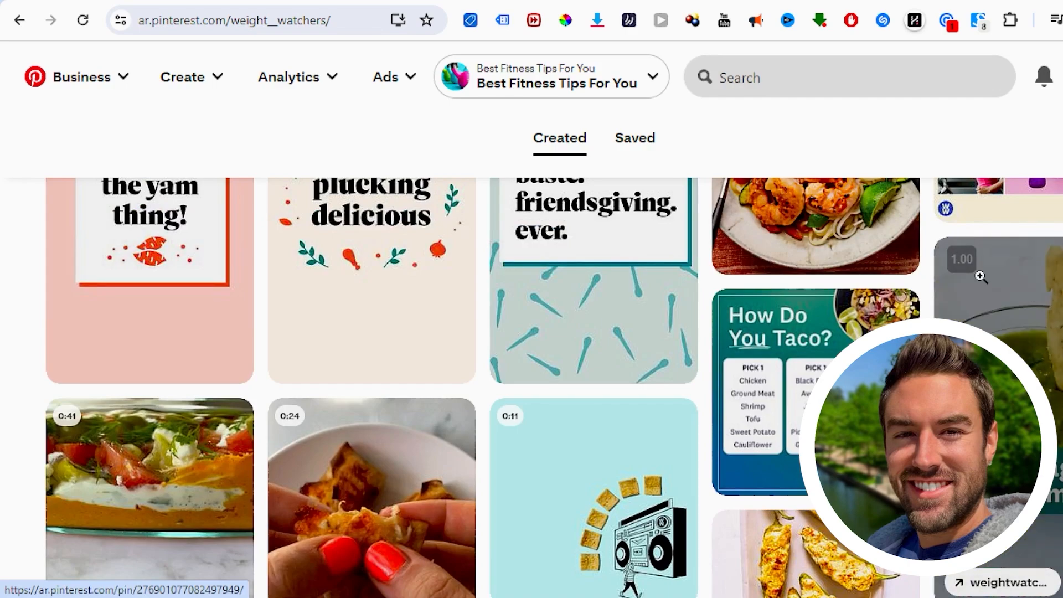
{"action": "scroll", "coordinate": [1048, 261], "scroll_direction": "down", "scroll_amount": 3}
{"action": "scroll", "coordinate": [1047, 244], "scroll_direction": "up", "scroll_amount": 2}
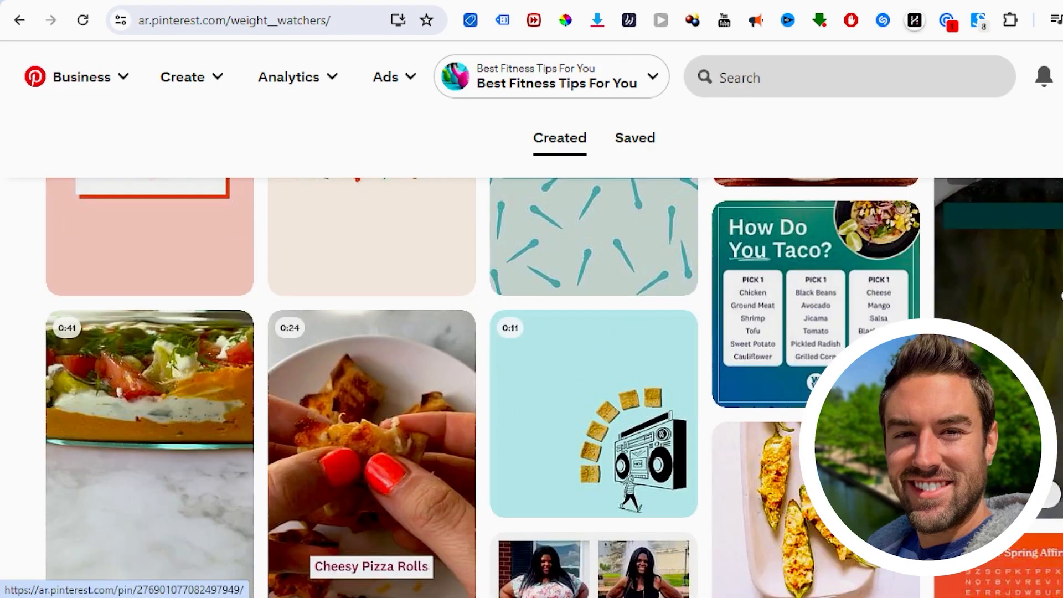
{"action": "scroll", "coordinate": [1047, 244], "scroll_direction": "up", "scroll_amount": 2}
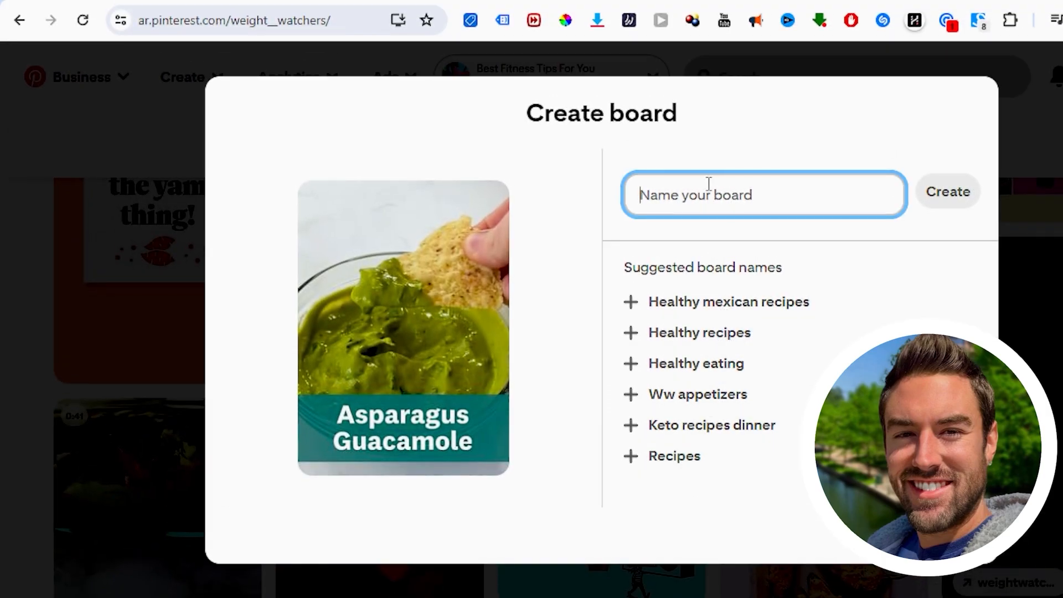
{"action": "left_click", "coordinate": [716, 340]}
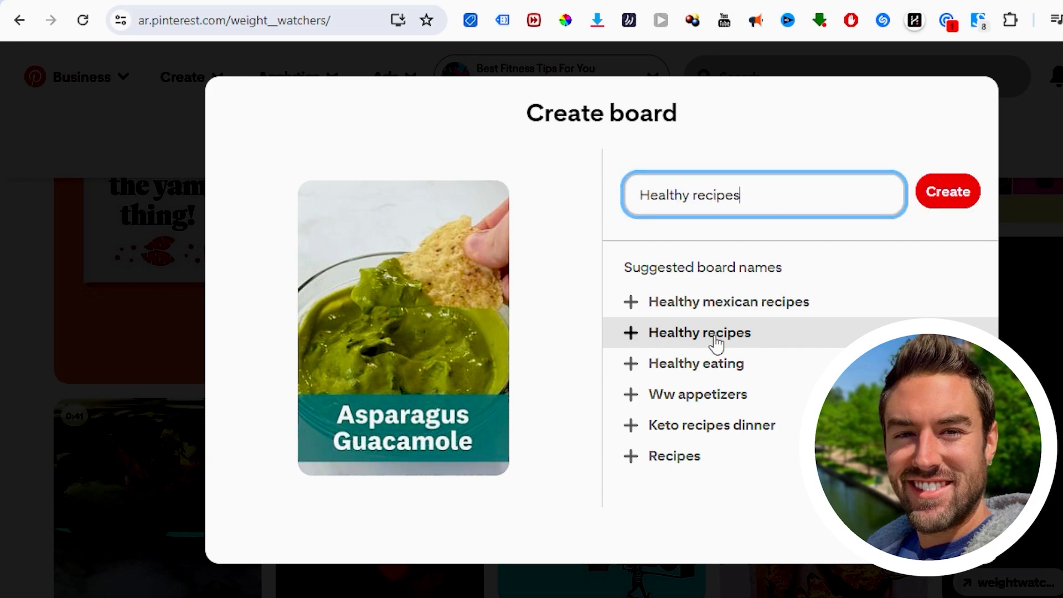
{"action": "left_click", "coordinate": [951, 190]}
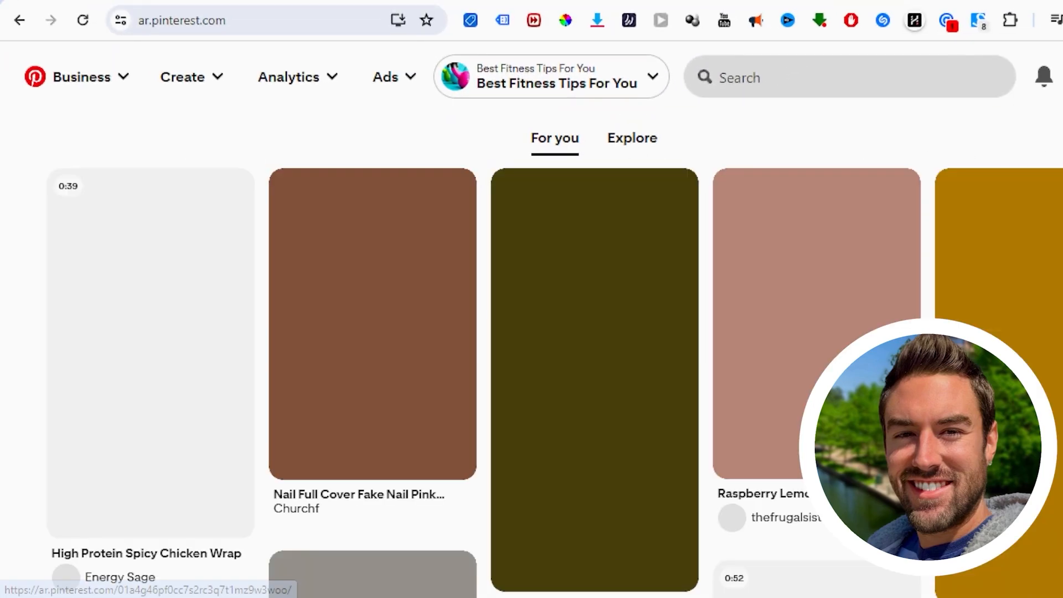
Step: Open the business profile and examine its saved Healthy recipes and Weightloss Motivation boards, banner and website link
{"action": "left_click", "coordinate": [1062, 77]}
{"action": "scroll", "coordinate": [242, 225], "scroll_direction": "down", "scroll_amount": 5}
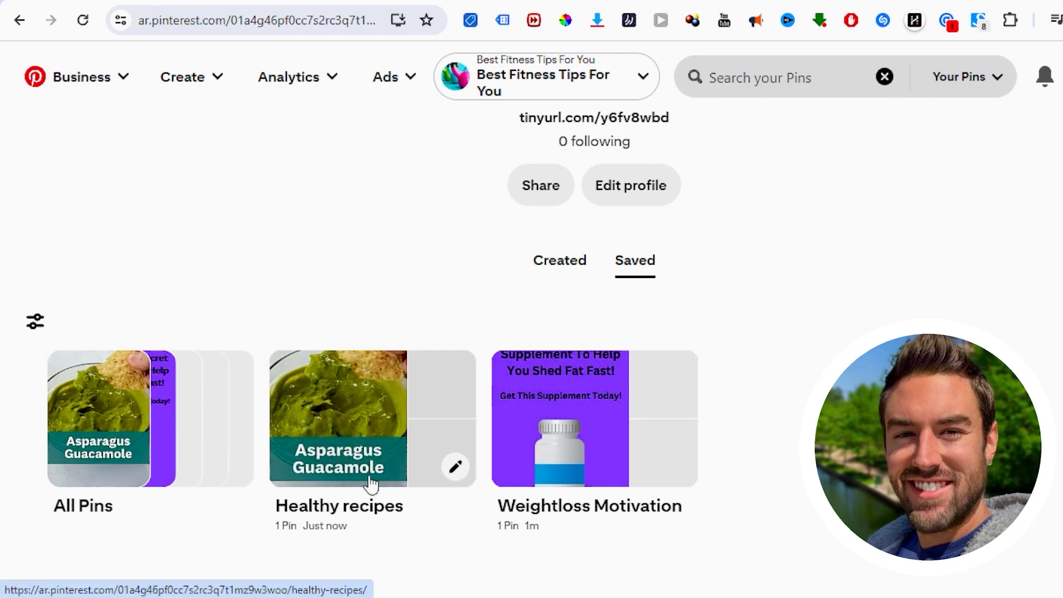
{"action": "scroll", "coordinate": [874, 299], "scroll_direction": "up", "scroll_amount": 5}
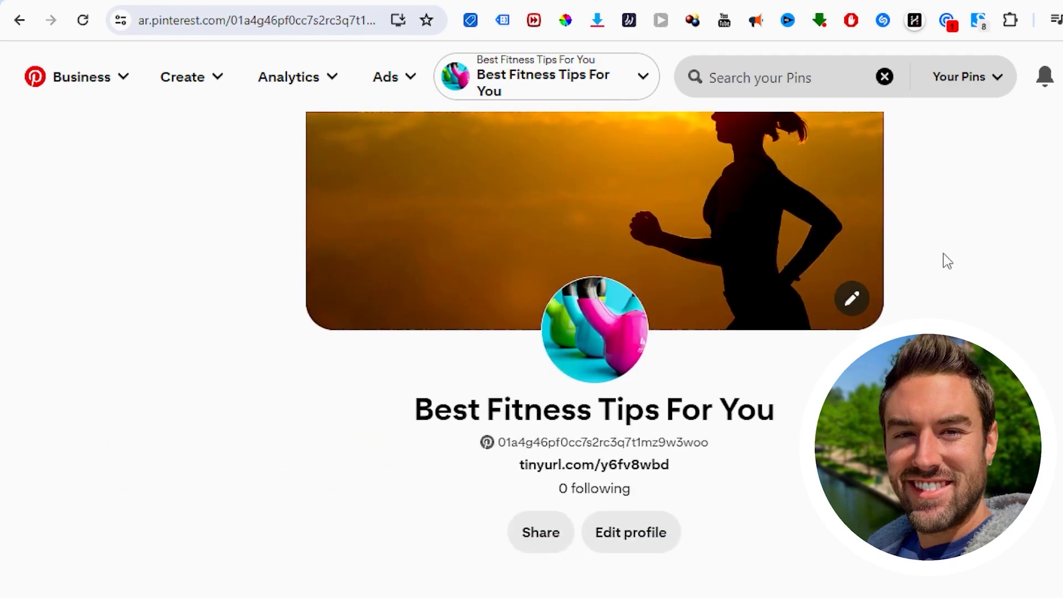
{"action": "scroll", "coordinate": [936, 261], "scroll_direction": "down", "scroll_amount": 5}
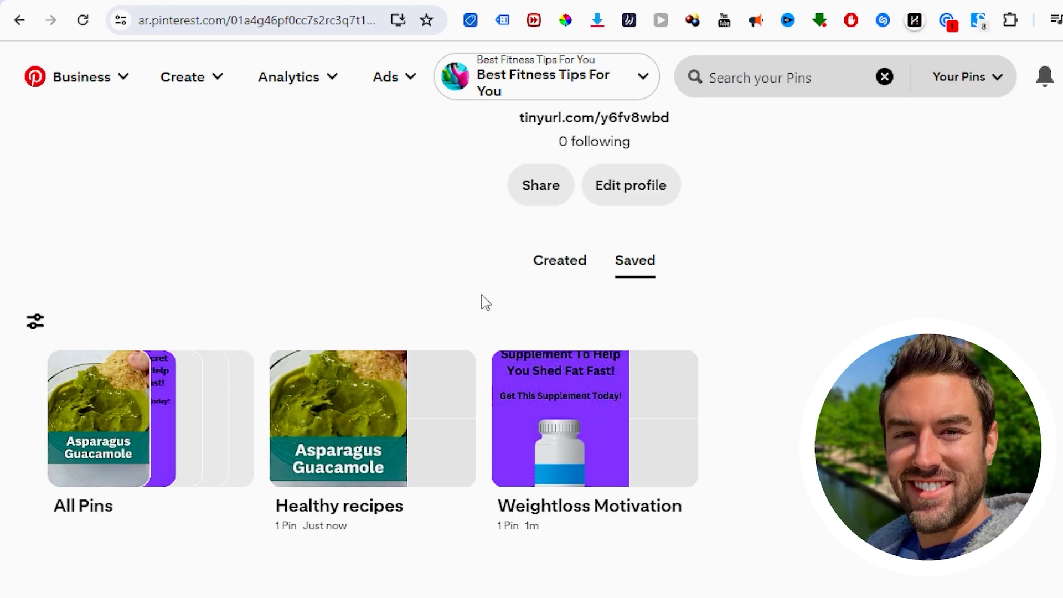
{"action": "scroll", "coordinate": [911, 319], "scroll_direction": "up", "scroll_amount": 5}
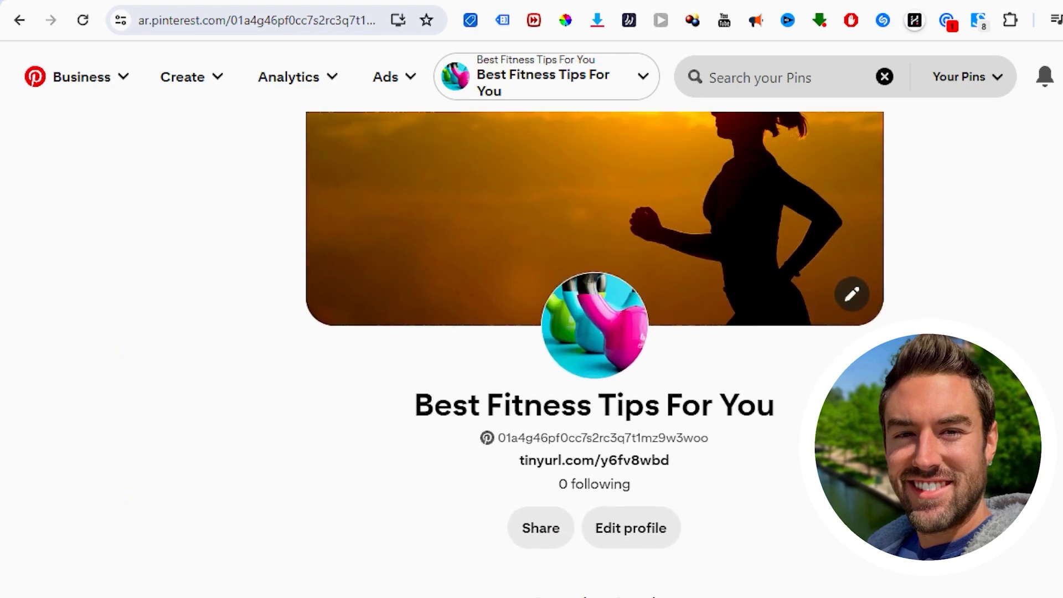
{"action": "scroll", "coordinate": [911, 318], "scroll_direction": "down", "scroll_amount": 5}
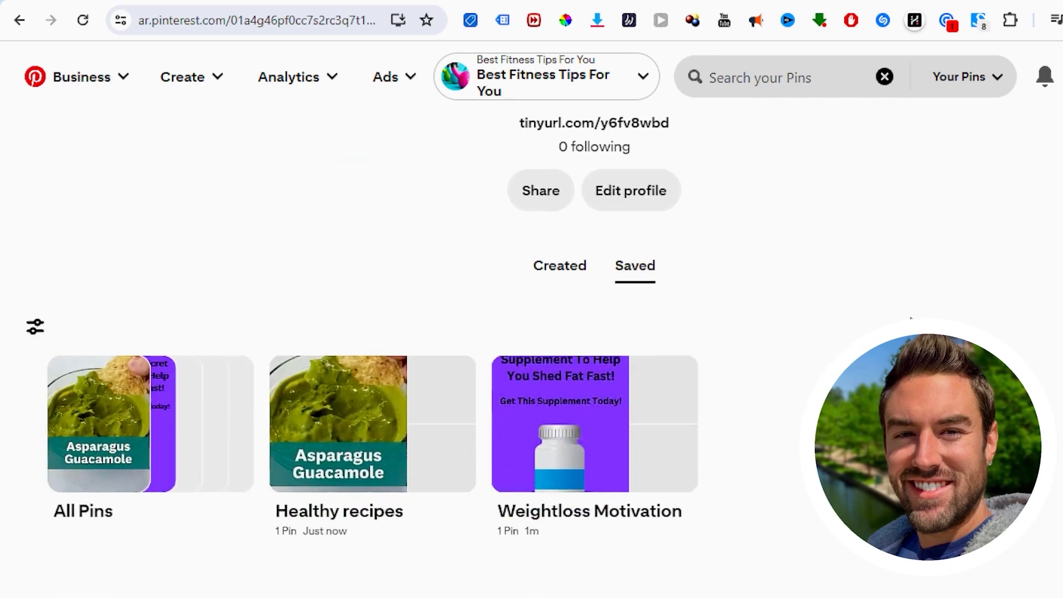
{"action": "scroll", "coordinate": [911, 319], "scroll_direction": "up", "scroll_amount": 7}
{"action": "scroll", "coordinate": [911, 319], "scroll_direction": "down", "scroll_amount": 3}
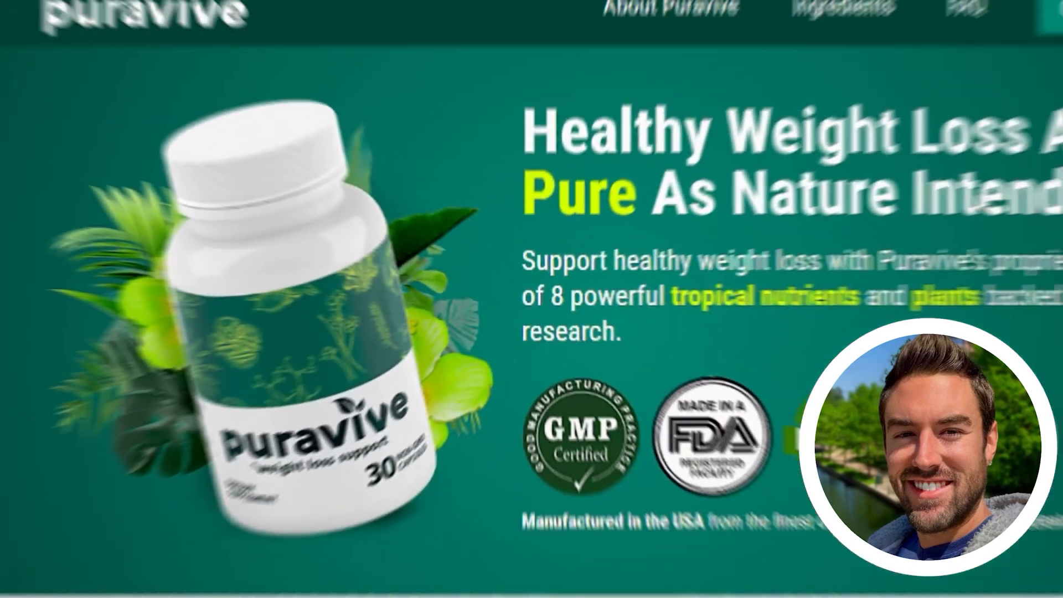